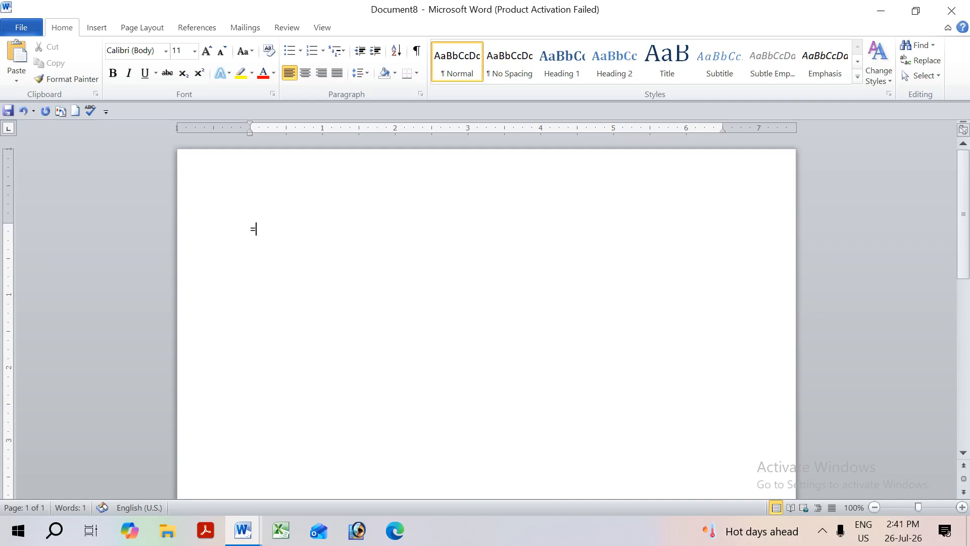
# Step: Generate three paragraphs of sample text in the blank document with the =rand() formula
pyautogui.write('()')
pyautogui.press('Return')
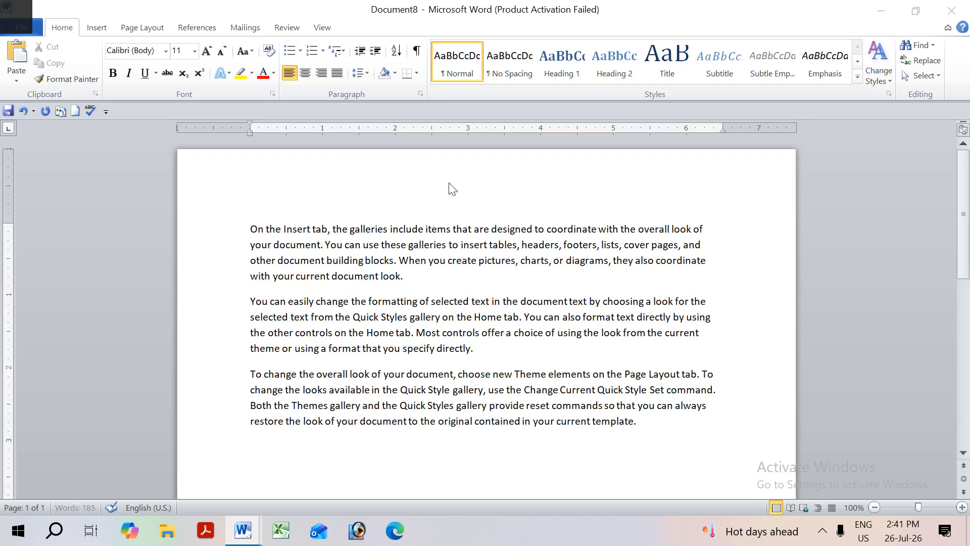
pyautogui.hotkey('alt', 'Tab')
pyautogui.hotkey('alt', 'Tab')
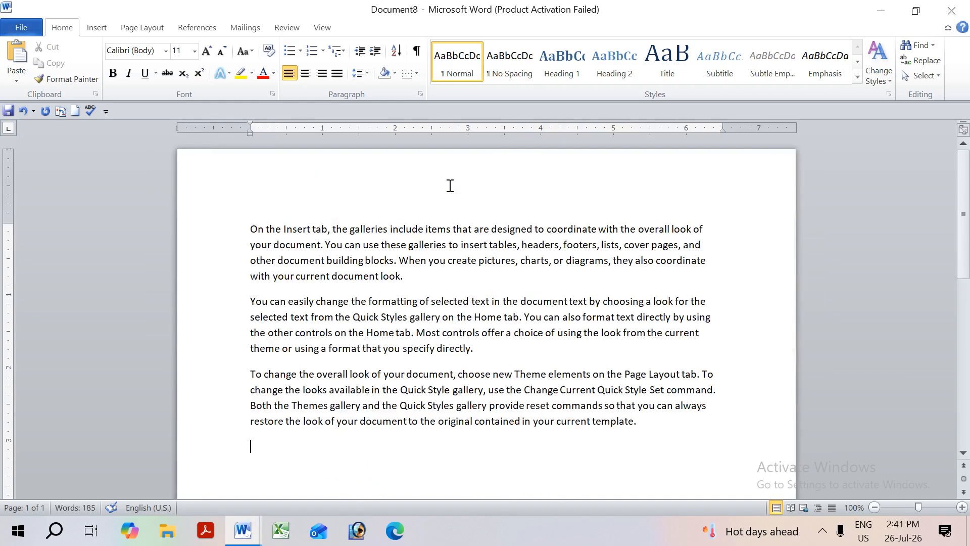
# Step: Insert page breaks after the sample text until the document has 25 pages
pyautogui.keyDown('ctrl'); pyautogui.scroll(-6, 450, 186); pyautogui.keyUp('ctrl')
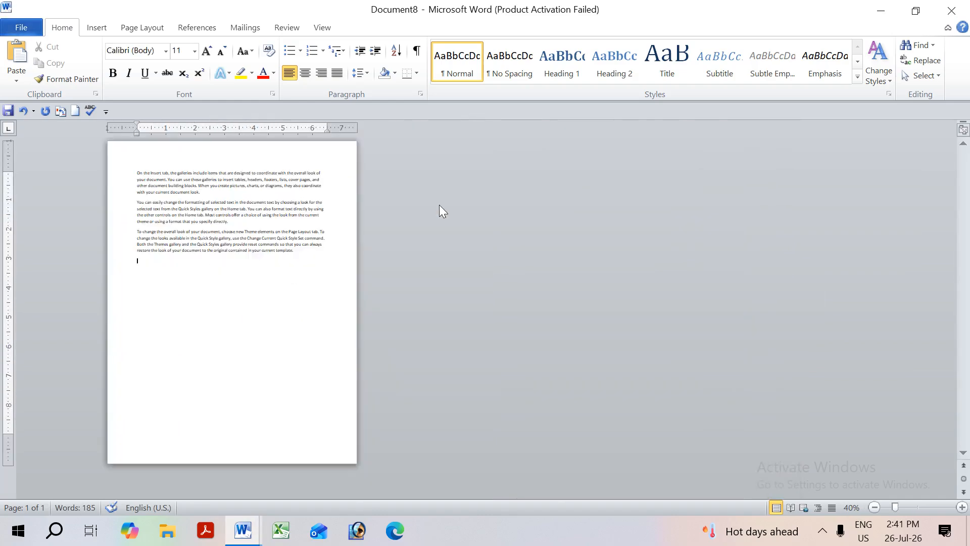
pyautogui.hotkey('ctrl', 'Return')
pyautogui.hotkey('ctrl', 'Return')
pyautogui.hotkey('ctrl', 'Return')
pyautogui.hotkey('ctrl', 'Return')
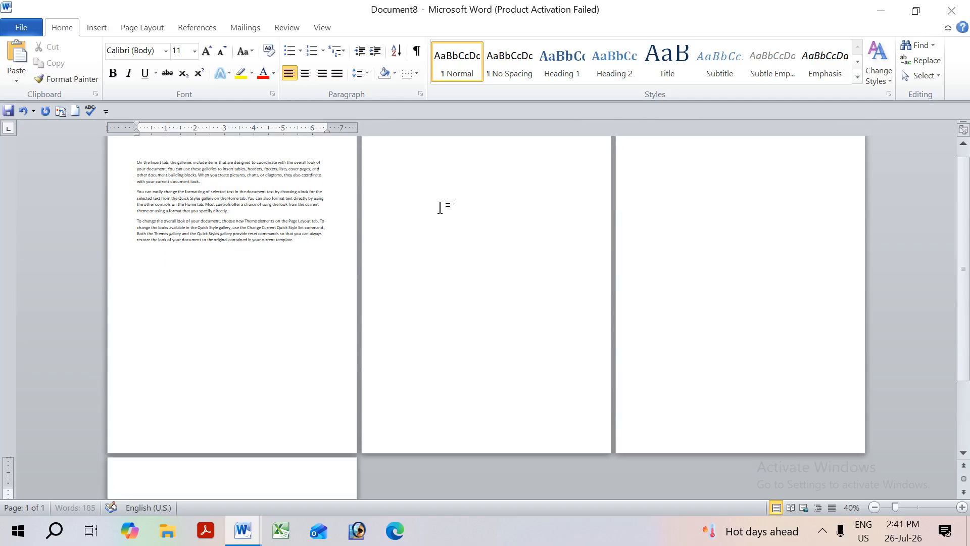
pyautogui.hotkey('ctrl', 'Return')
pyautogui.hotkey('ctrl', 'Return')
pyautogui.hotkey('ctrl', 'Return')
pyautogui.hotkey('ctrl', 'Return')
pyautogui.hotkey('ctrl', 'Return')
pyautogui.hotkey('ctrl', 'Return')
pyautogui.hotkey('ctrl', 'Return')
pyautogui.hotkey('ctrl', 'Return')
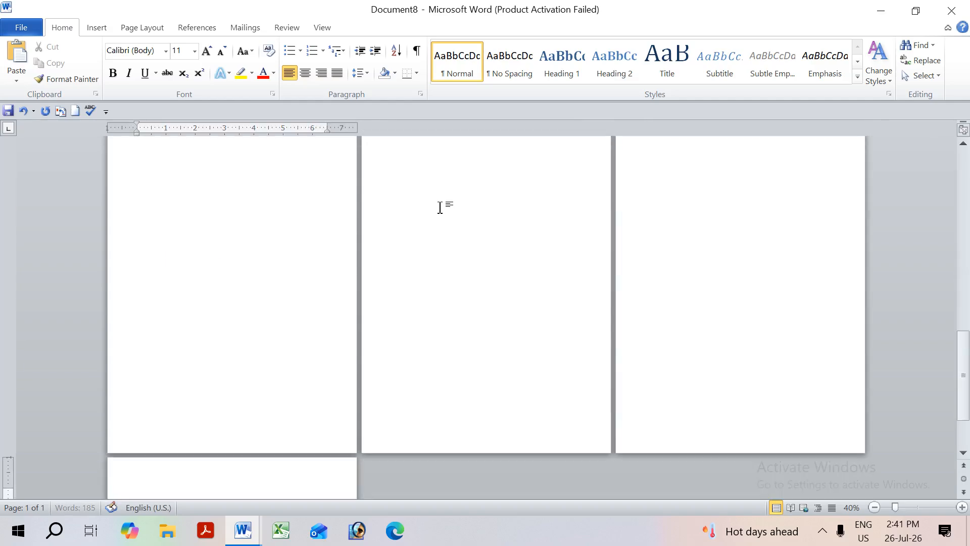
pyautogui.hotkey('ctrl', 'Return')
pyautogui.hotkey('ctrl', 'Return')
pyautogui.hotkey('ctrl', 'Return')
pyautogui.hotkey('ctrl', 'Return')
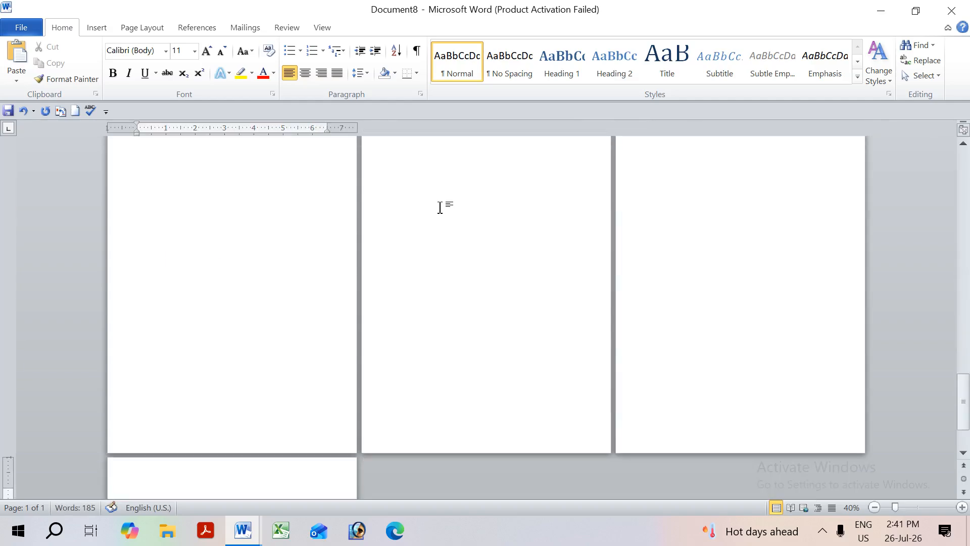
pyautogui.keyDown('ctrl'); pyautogui.scroll(-3, 476, 207); pyautogui.keyUp('ctrl')
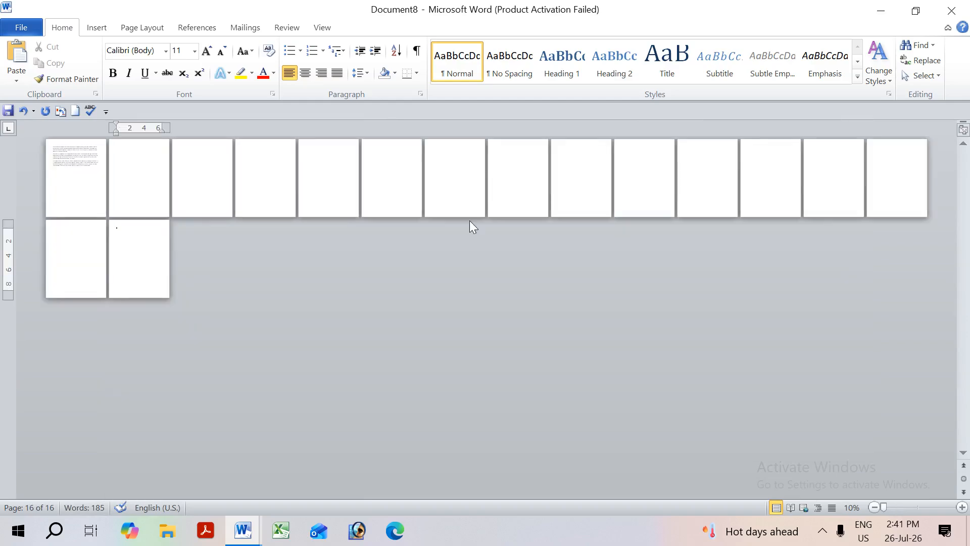
pyautogui.hotkey('ctrl', 'Return')
pyautogui.hotkey('ctrl', 'Return')
pyautogui.hotkey('ctrl', 'Return')
pyautogui.hotkey('ctrl', 'Return')
pyautogui.hotkey('ctrl', 'Return')
pyautogui.hotkey('ctrl', 'Return')
pyautogui.hotkey('ctrl', 'Return')
pyautogui.hotkey('ctrl', 'Return')
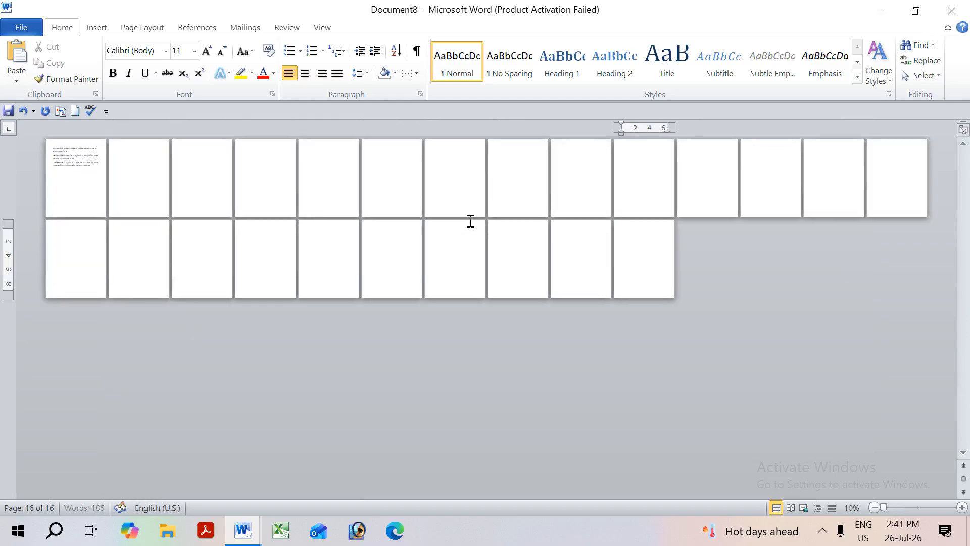
pyautogui.hotkey('ctrl', 'Return')
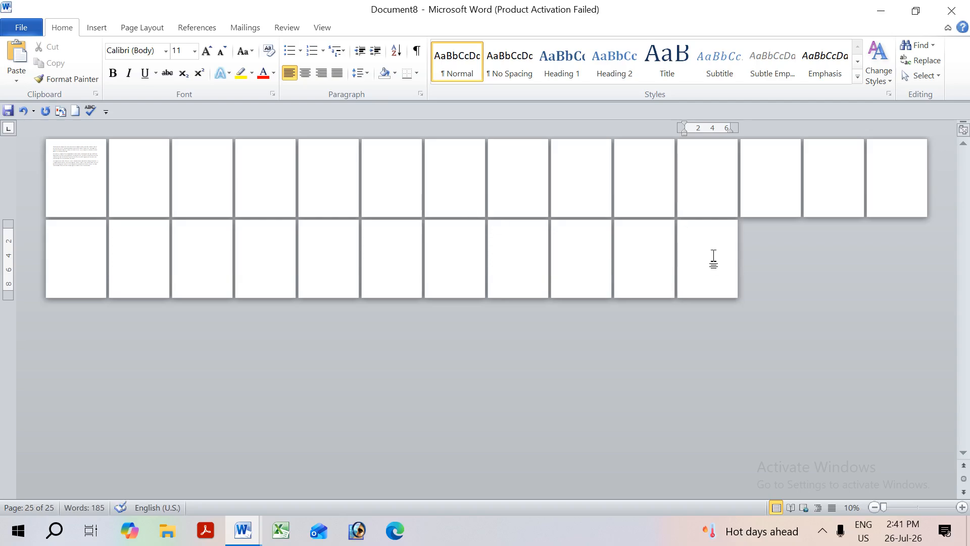
# Step: Delete all the blank pages that follow the sample text page
pyautogui.moveTo(713, 258); pyautogui.dragTo(130, 160)
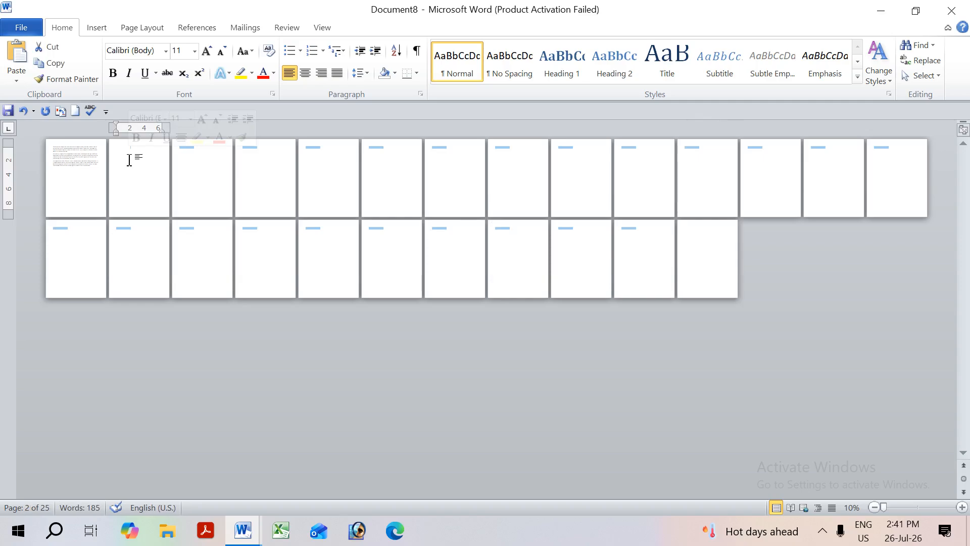
pyautogui.press('Delete')
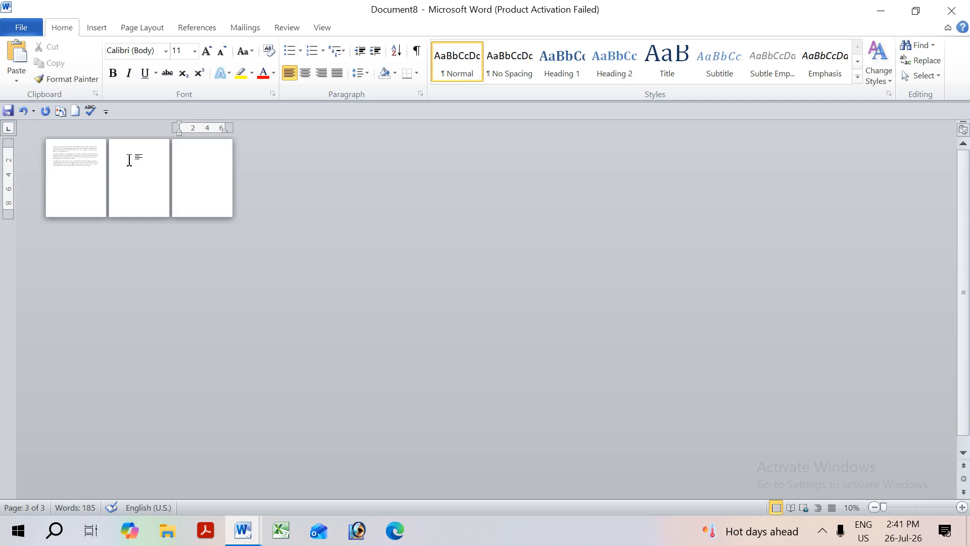
pyautogui.press('BackSpace')
pyautogui.press('BackSpace')
pyautogui.hotkey('alt', 'Tab')
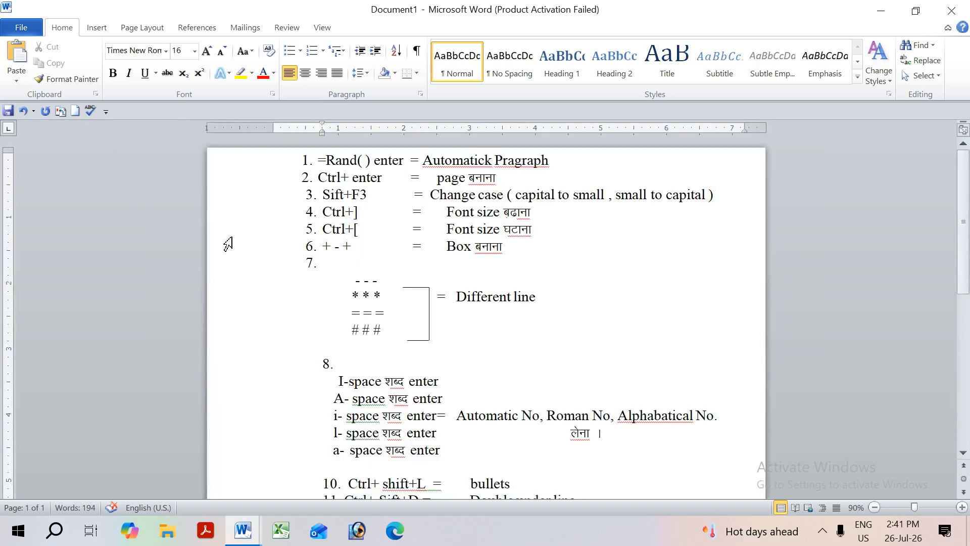
# Step: Change the case of the first sample paragraph to all uppercase and then to all lowercase
pyautogui.hotkey('alt', 'Tab')
pyautogui.keyDown('ctrl'); pyautogui.scroll(11, 147, 199); pyautogui.keyUp('ctrl')
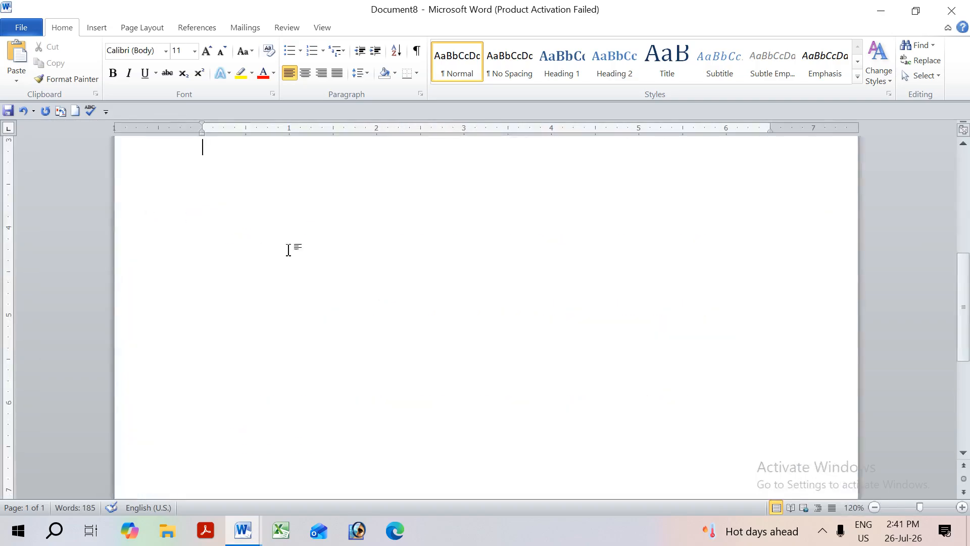
pyautogui.scroll(6, 288, 249)
pyautogui.moveTo(385, 303); pyautogui.dragTo(212, 237)
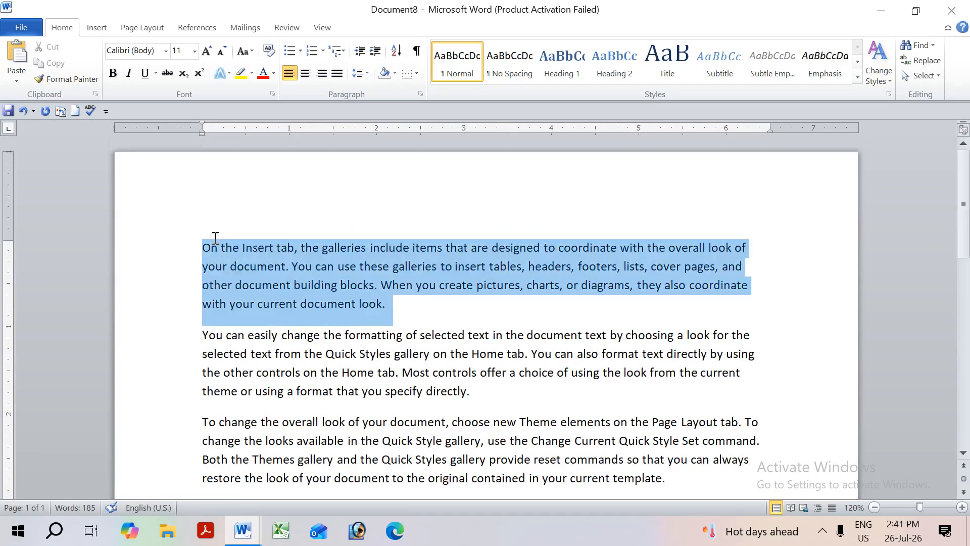
pyautogui.hotkey('shift', 'F3')
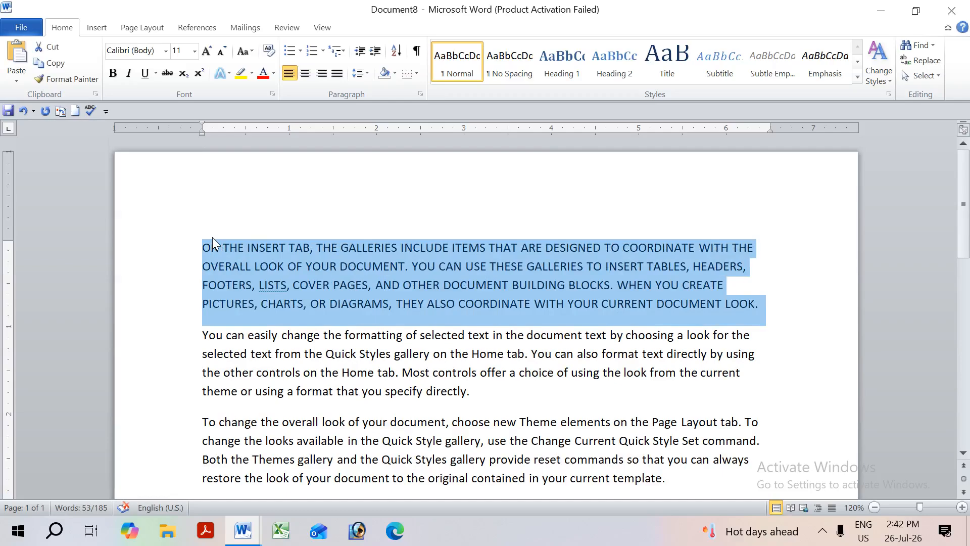
pyautogui.hotkey('shift', 'F3')
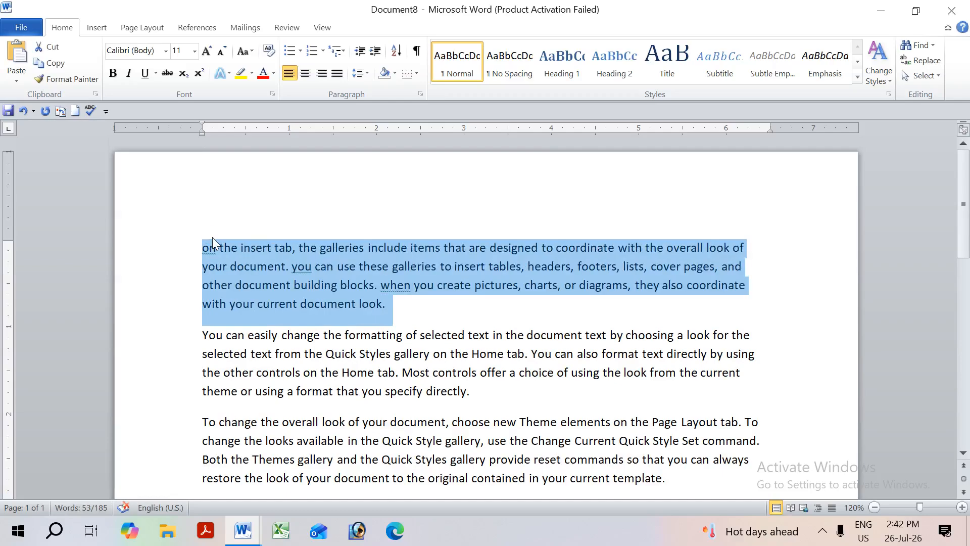
pyautogui.hotkey('alt', 'Tab')
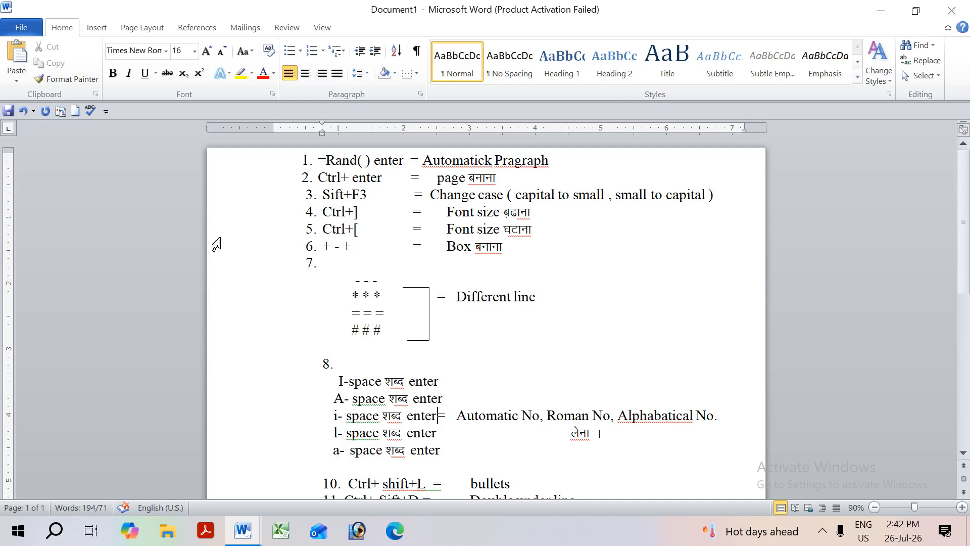
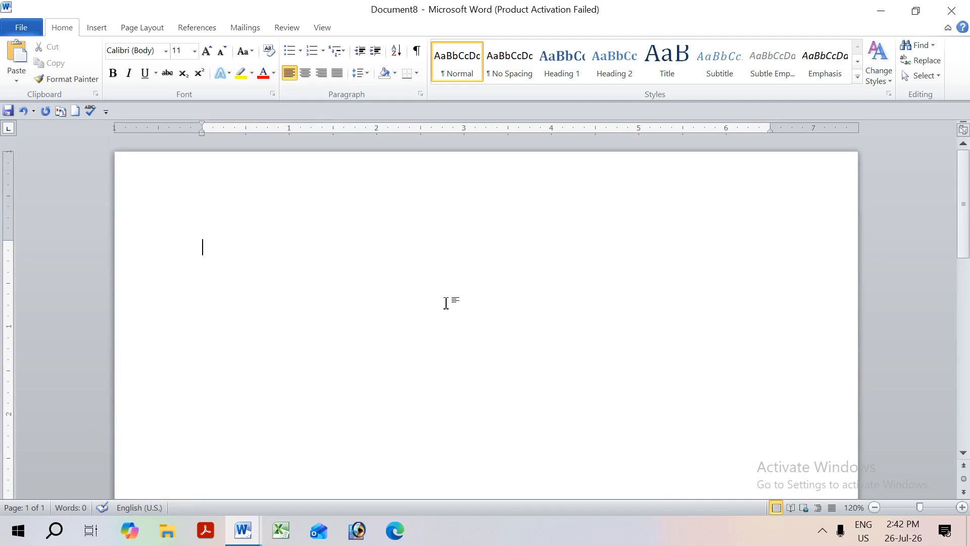
# Step: Create a one-row, six-column table at the start of the document from the text +-+-+-+-+-+-+
pyautogui.write('+-+-+')
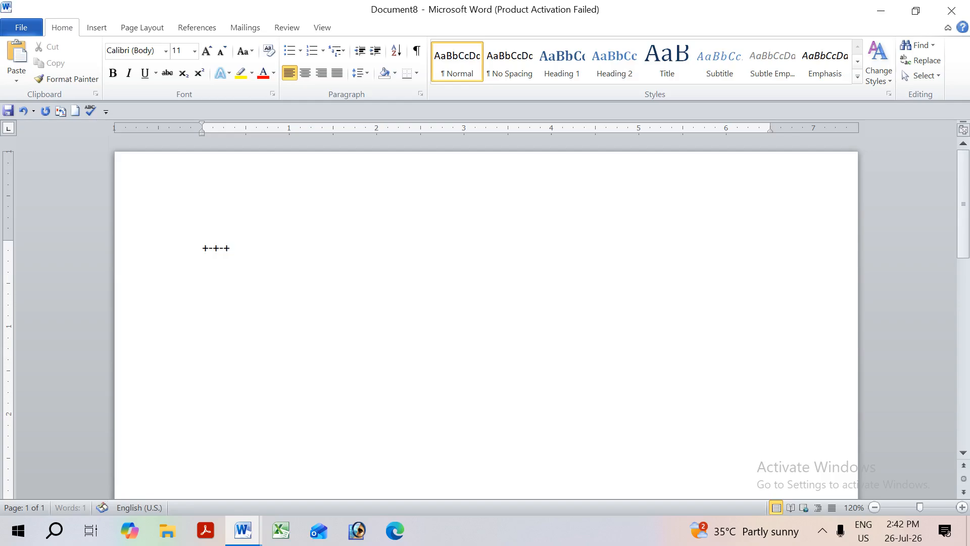
pyautogui.write('-+-+-+-+')
pyautogui.press('Return')
# Step: Add rows to the table until it has eight rows
pyautogui.press('Tab')
pyautogui.press('Tab')
pyautogui.press('Tab')
pyautogui.press('Tab')
pyautogui.press('Tab')
pyautogui.press('Tab')
pyautogui.press('Tab')
pyautogui.press('Tab')
pyautogui.press('Tab')
pyautogui.press('Tab')
pyautogui.press('Tab')
pyautogui.press('Tab')
pyautogui.press('Tab')
pyautogui.press('Tab')
pyautogui.press('Tab')
pyautogui.press('Tab')
pyautogui.press('Tab')
pyautogui.press('Tab')
pyautogui.press('Tab')
pyautogui.press('Tab')
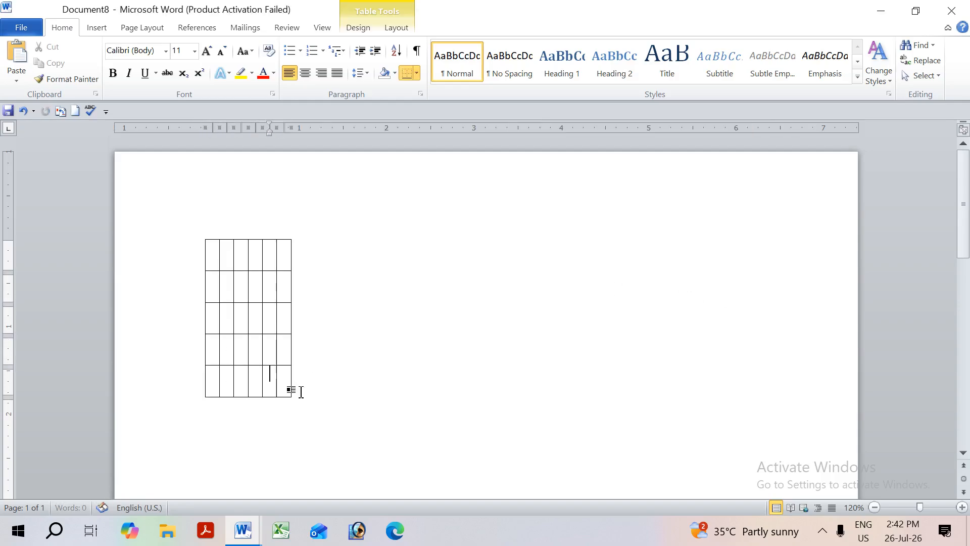
# Step: Widen the whole table so its six columns span the page's text width
pyautogui.scroll(-5, 308, 374)
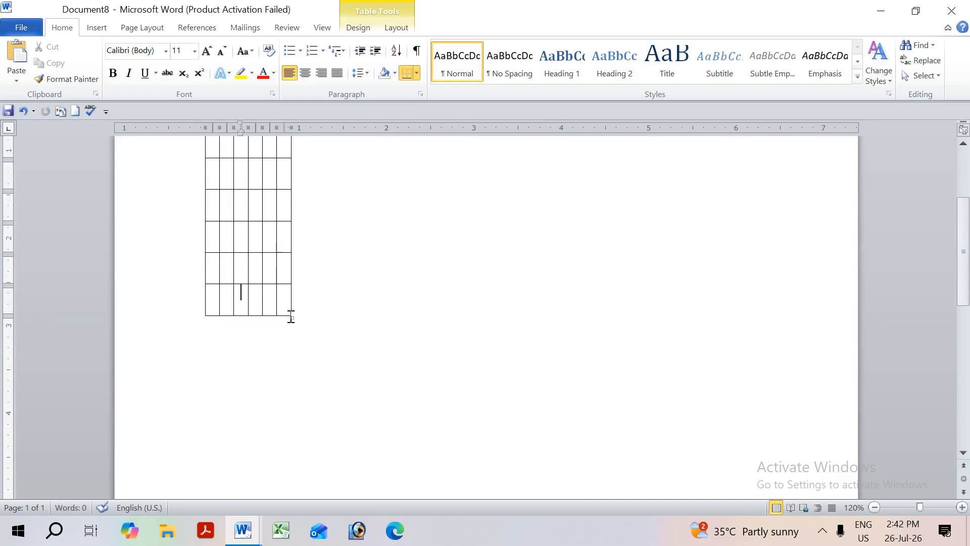
pyautogui.moveTo(292, 316); pyautogui.dragTo(803, 315)
pyautogui.scroll(4, 612, 345)
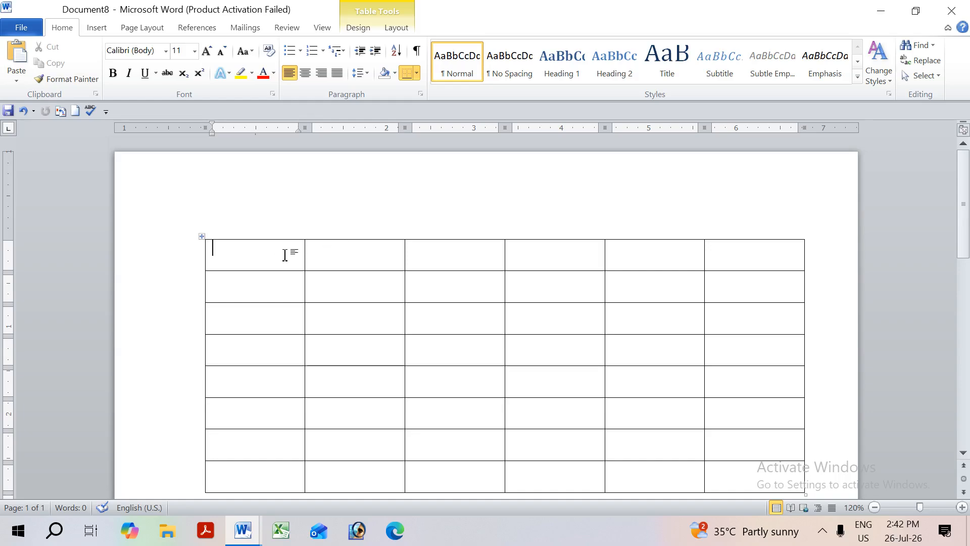
pyautogui.click(344, 253)
pyautogui.click(422, 252)
pyautogui.click(545, 256)
pyautogui.click(650, 255)
pyautogui.click(765, 258)
# Step: Number the first column's cells in the 1. 2. 3. format and shift the second column's right border slightly inward
pyautogui.click(262, 258)
pyautogui.moveTo(262, 257); pyautogui.dragTo(247, 475)
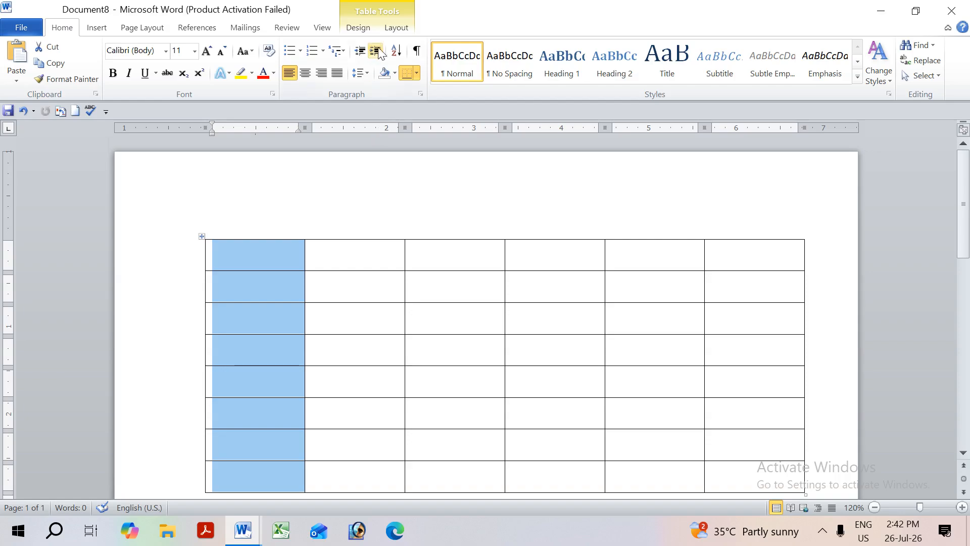
pyautogui.click(322, 52)
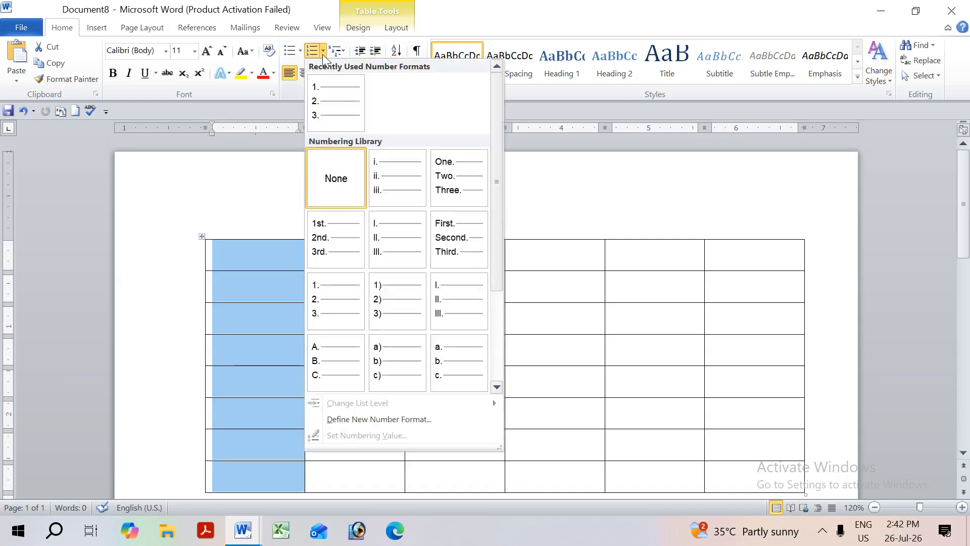
pyautogui.click(334, 306)
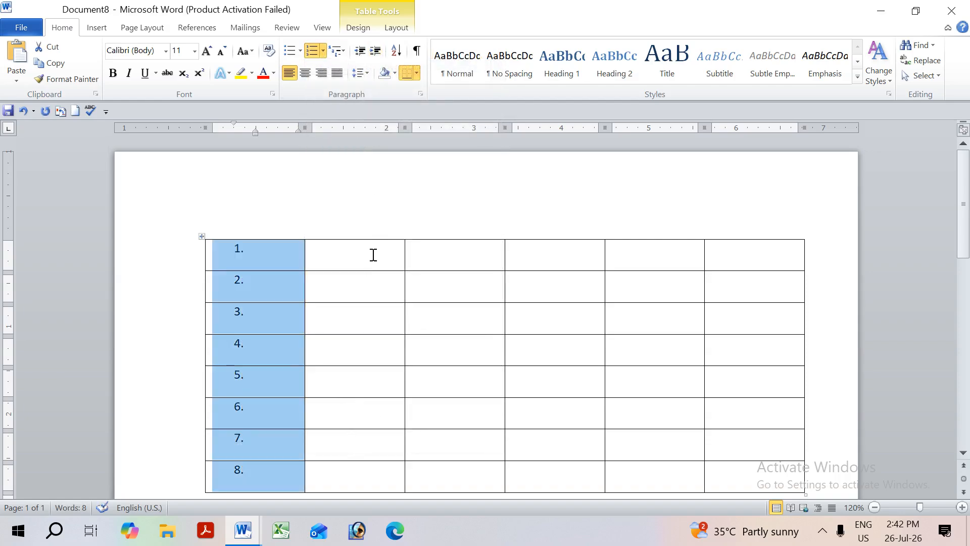
pyautogui.click(408, 261)
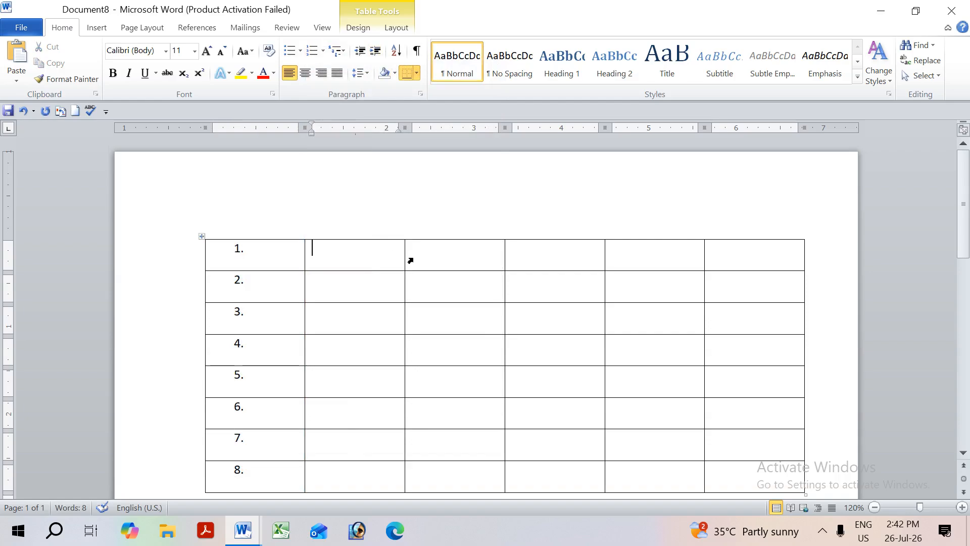
pyautogui.moveTo(407, 258)
pyautogui.mouseDown()
pyautogui.moveTo(473, 268)
pyautogui.moveTo(404, 258)
pyautogui.mouseUp()
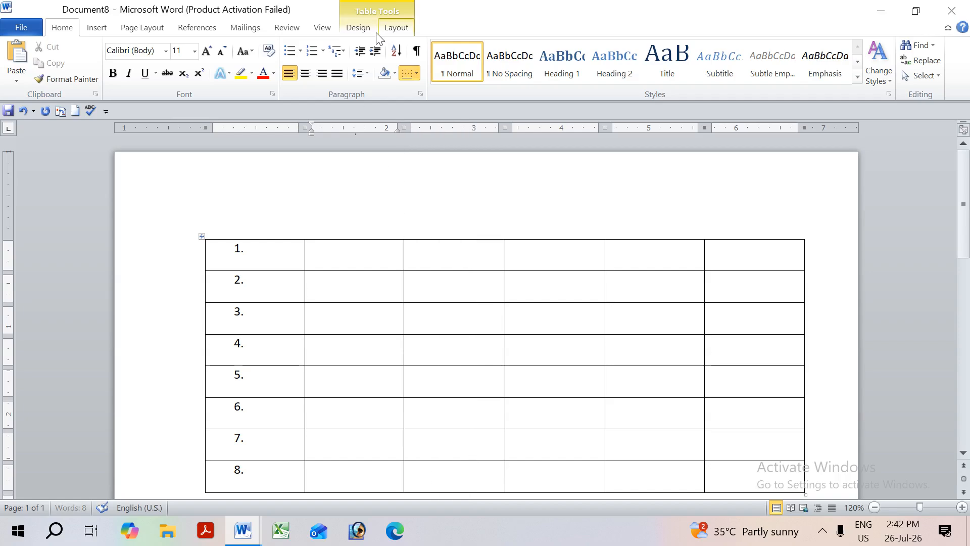
# Step: Erase the borders between the last two columns' cells in rows 1 to 4 to merge them into one cell
pyautogui.click(353, 27)
pyautogui.click(694, 84)
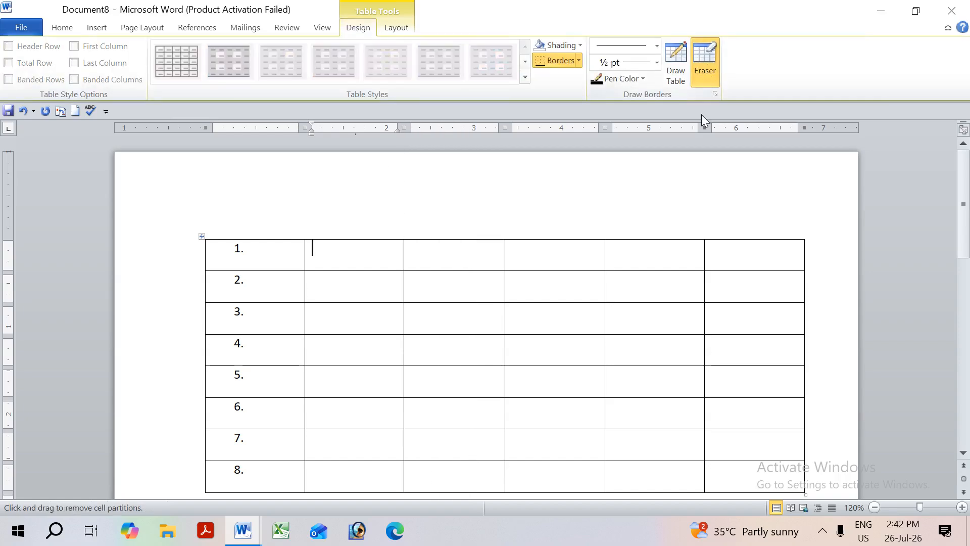
pyautogui.click(662, 272)
pyautogui.moveTo(713, 300); pyautogui.dragTo(720, 339)
pyautogui.moveTo(633, 297); pyautogui.dragTo(681, 348)
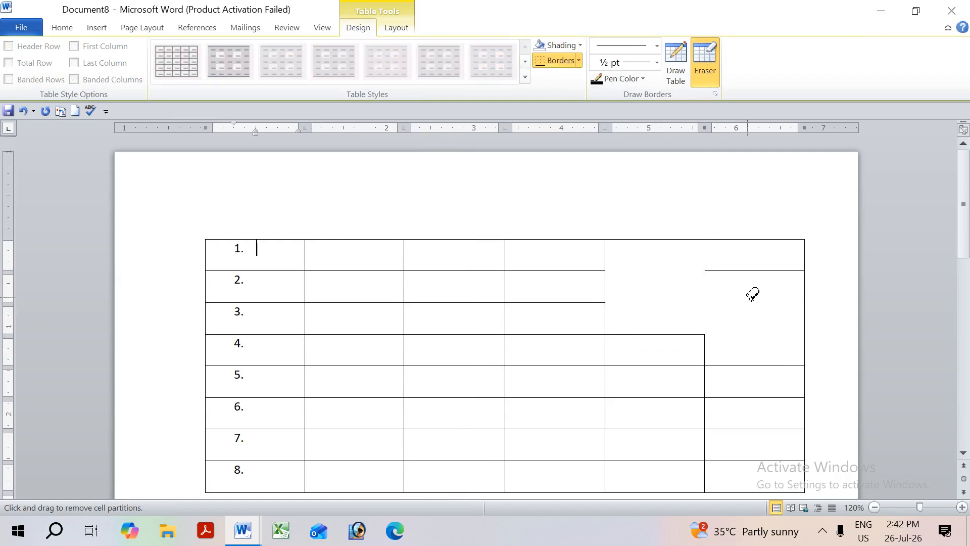
pyautogui.moveTo(739, 263); pyautogui.dragTo(707, 334)
# Step: Draw a vertical and a horizontal divider through the middle of the merged cell to split it into four cells
pyautogui.click(676, 64)
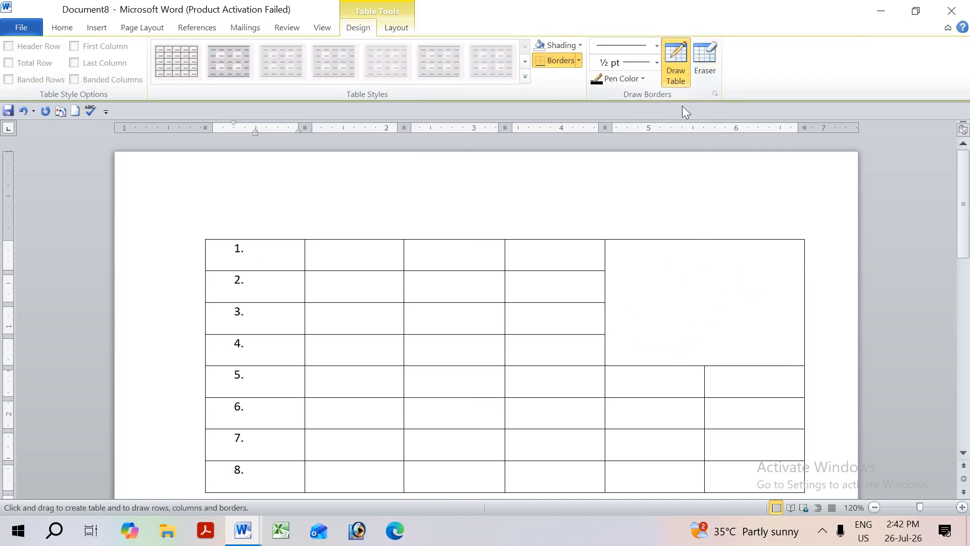
pyautogui.moveTo(607, 289)
pyautogui.mouseDown()
pyautogui.moveTo(732, 287)
pyautogui.moveTo(643, 283)
pyautogui.mouseUp()
pyautogui.moveTo(705, 248); pyautogui.dragTo(702, 326)
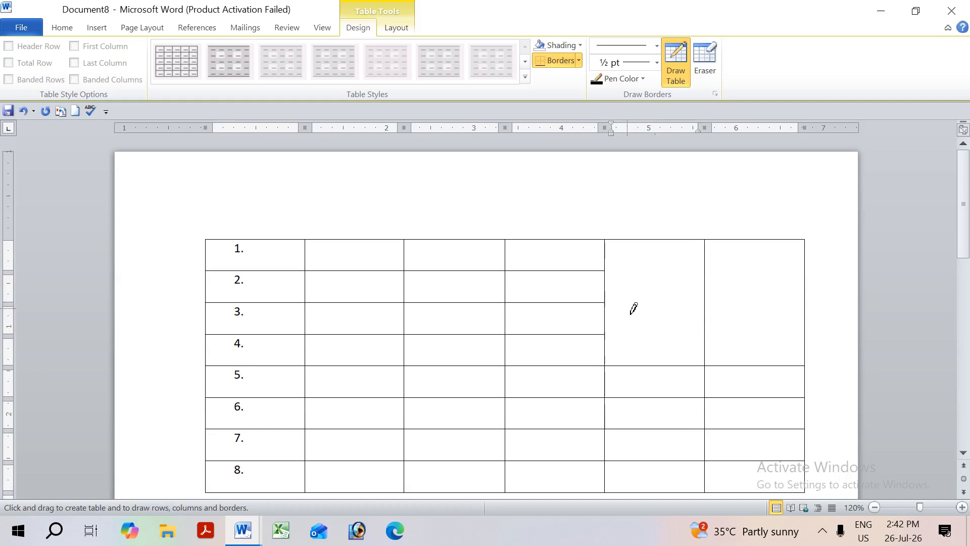
pyautogui.moveTo(612, 302); pyautogui.dragTo(771, 303)
# Step: Delete the document's entire content, including the table
pyautogui.hotkey('ctrl', 'a')
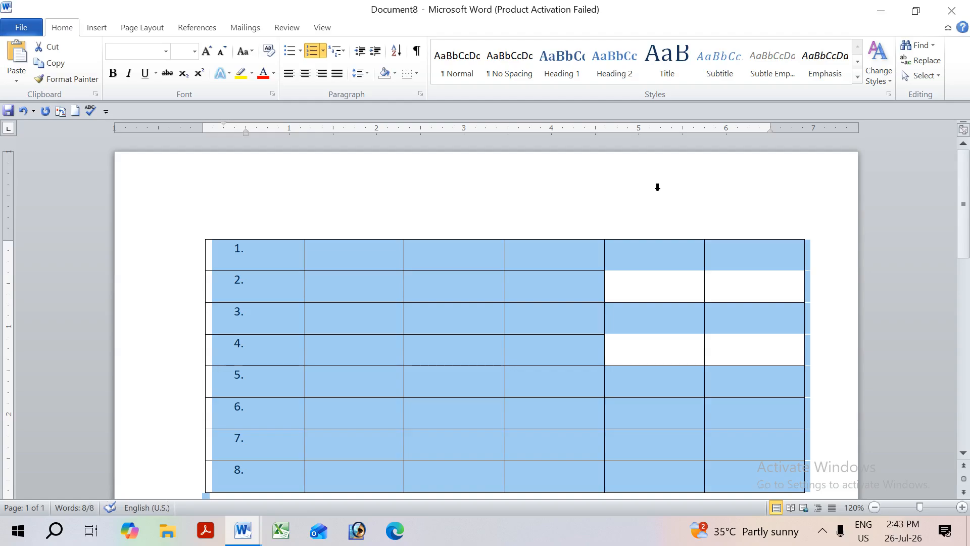
pyautogui.press('Delete')
pyautogui.hotkey('alt', 'Tab')
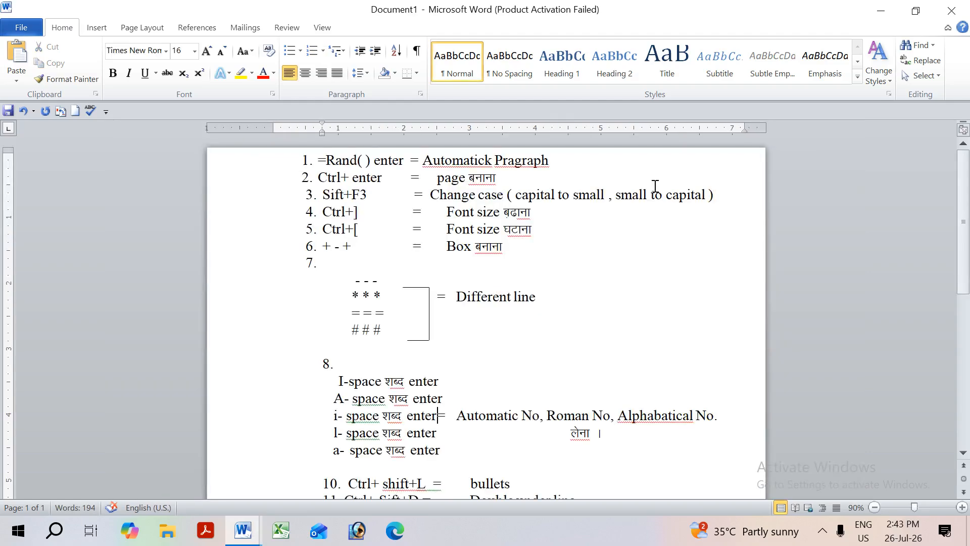
# Step: Insert a thin horizontal line across the empty document's text width from three hyphens
pyautogui.hotkey('alt', 'Tab')
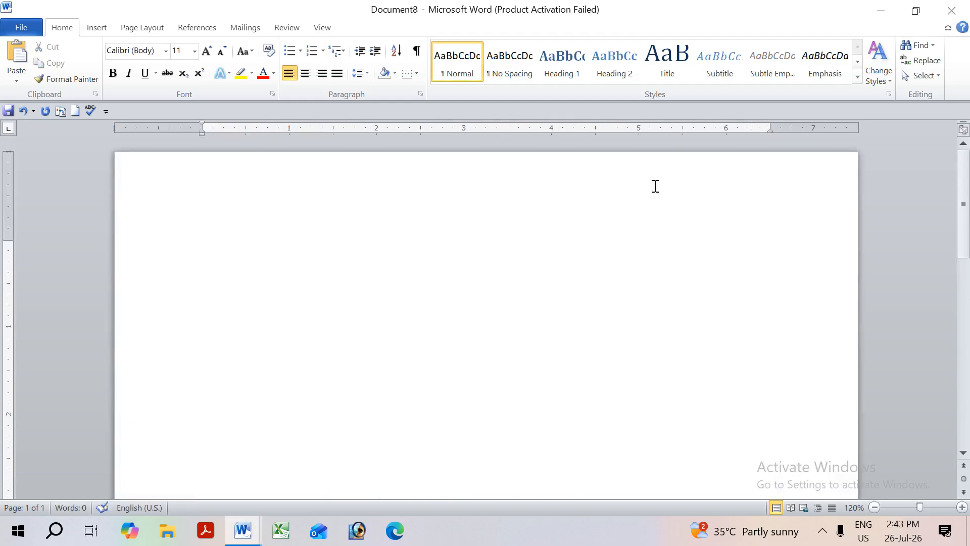
pyautogui.write('---')
pyautogui.press('Return')
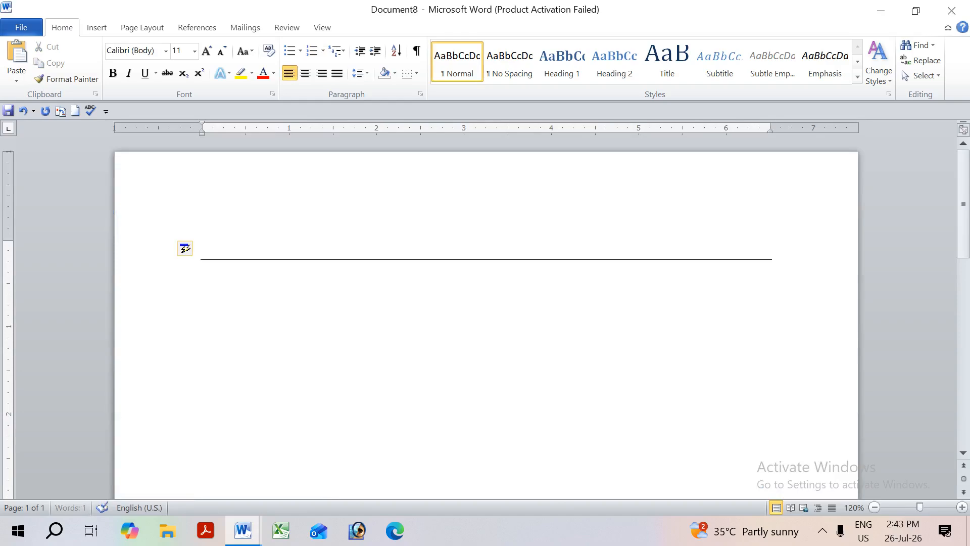
# Step: Delete the document's horizontal line and write "Shri ji computer institute" as the only text
pyautogui.hotkey('ctrl', 'a')
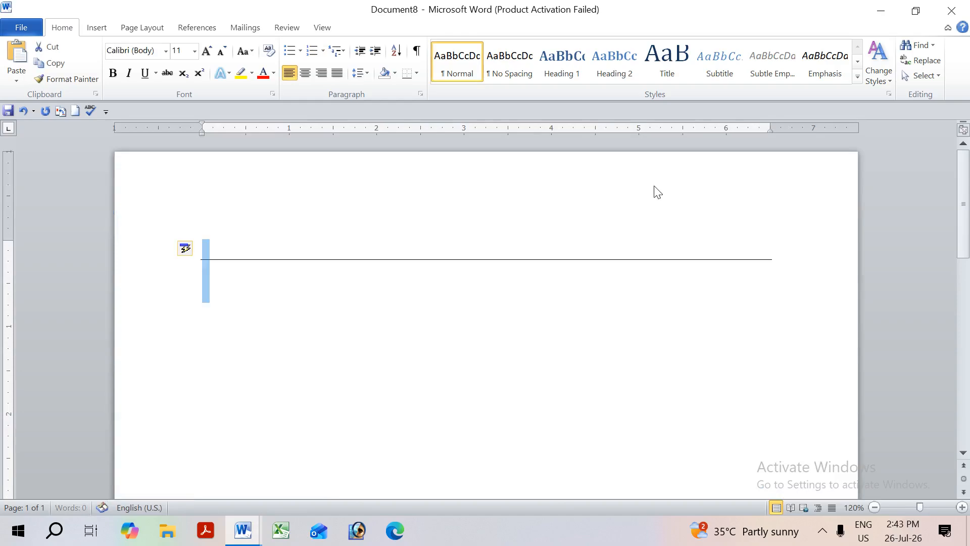
pyautogui.press('Delete')
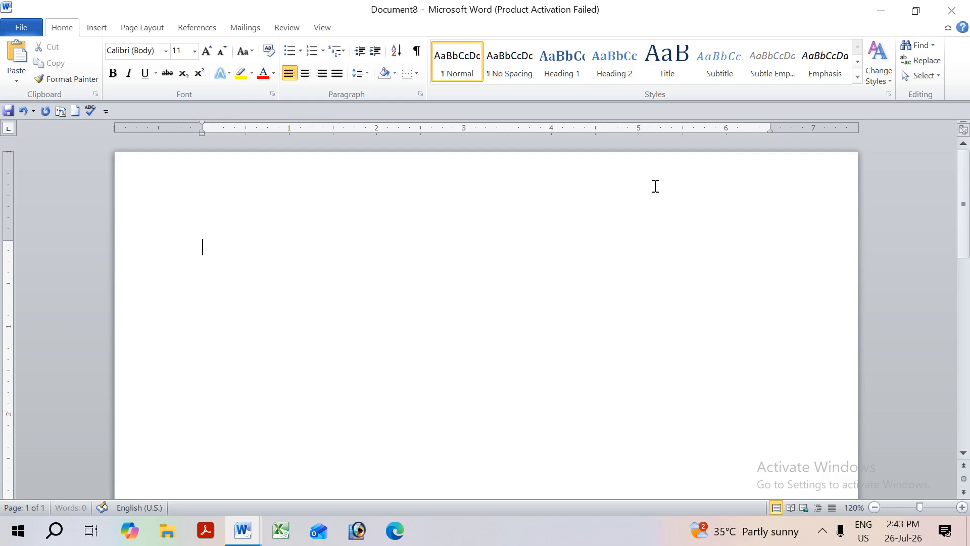
pyautogui.write('shr')
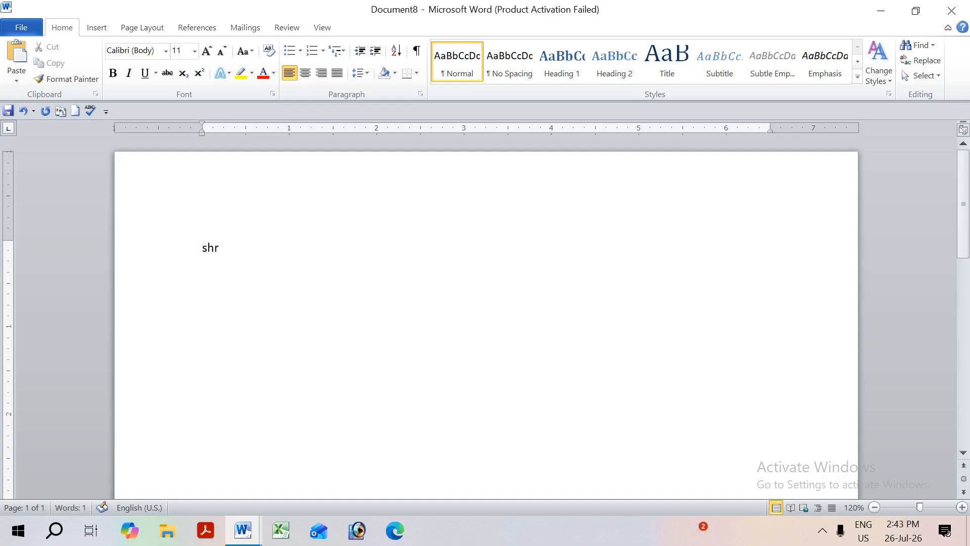
pyautogui.write('i ji cop')
pyautogui.press('BackSpace')
pyautogui.write('mputer institute')
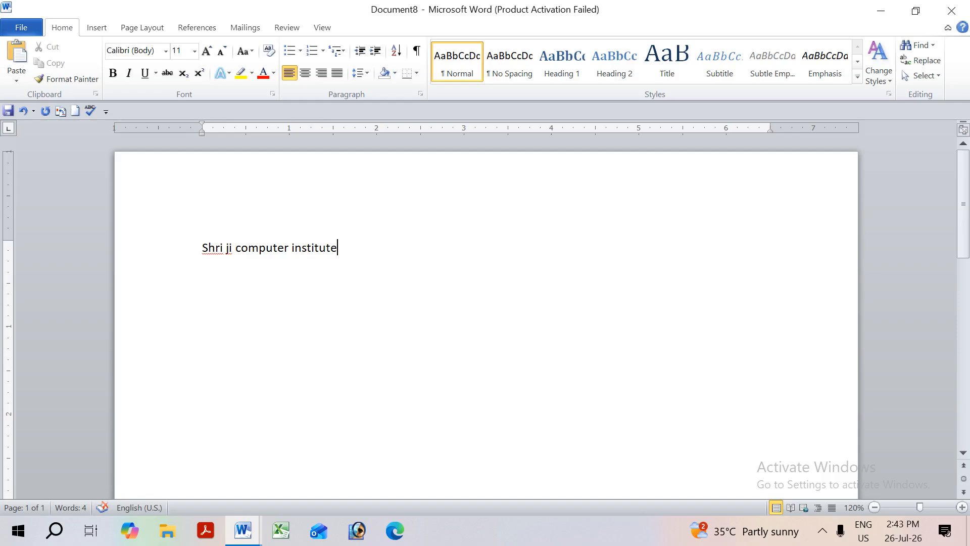
# Step: Center the "Shri ji computer institute" line and enlarge its font size to 29 pt
pyautogui.hotkey('ctrl', 'a')
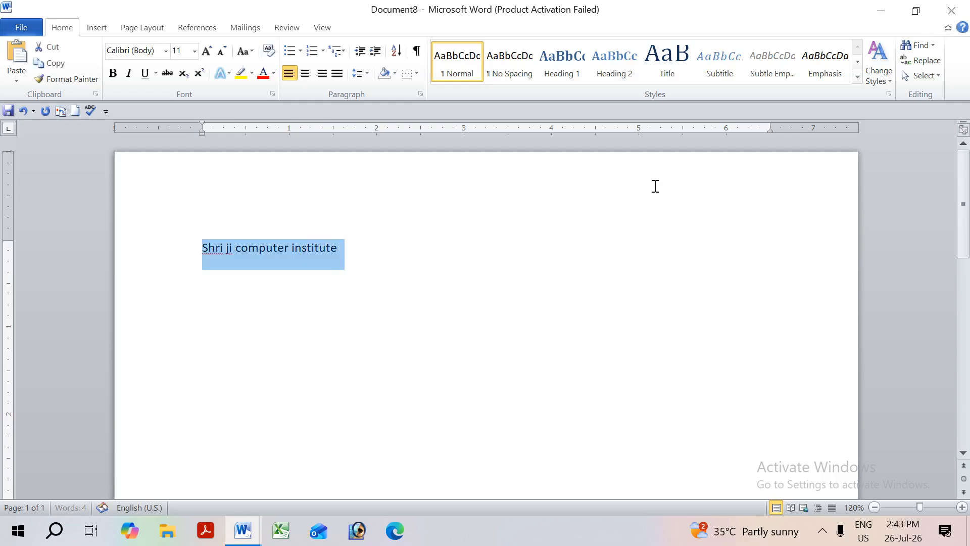
pyautogui.hotkey('ctrl', 'e')
pyautogui.hotkey('ctrl', ']')
pyautogui.hotkey('ctrl', ']')
pyautogui.hotkey('ctrl', ']')
pyautogui.hotkey('ctrl', ']')
pyautogui.hotkey('ctrl', ']')
pyautogui.hotkey('ctrl', ']')
pyautogui.hotkey('ctrl', ']')
pyautogui.hotkey('ctrl', ']')
pyautogui.hotkey('ctrl', ']')
pyautogui.hotkey('ctrl', ']')
pyautogui.hotkey('ctrl', ']')
pyautogui.hotkey('ctrl', ']')
pyautogui.hotkey('ctrl', ']')
pyautogui.hotkey('ctrl', ']')
pyautogui.hotkey('ctrl', ']')
pyautogui.hotkey('ctrl', ']')
pyautogui.hotkey('ctrl', ']')
pyautogui.hotkey('ctrl', ']')
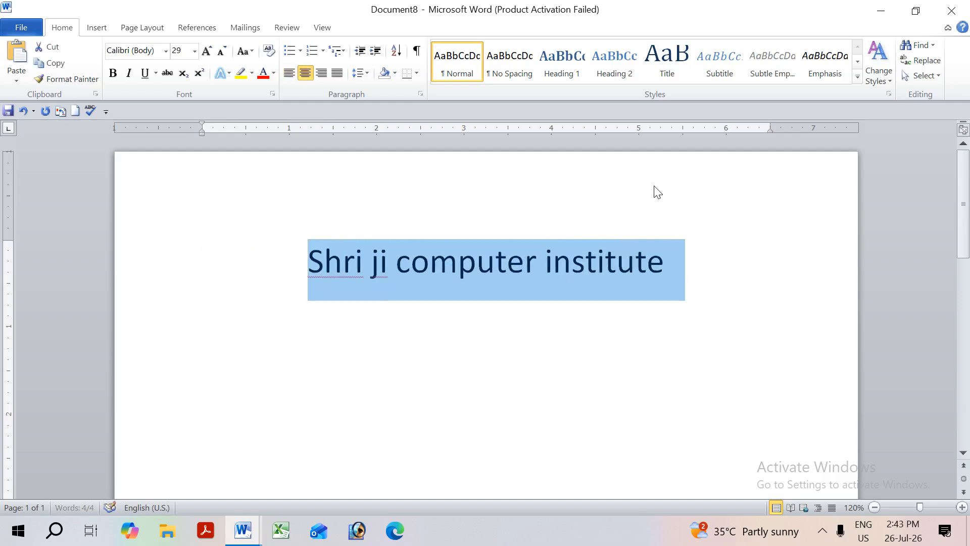
# Step: Below the heading, insert a dotted line from three asterisks and a thin line from three hyphens
pyautogui.press('End')
pyautogui.press('Return')
pyautogui.write('***')
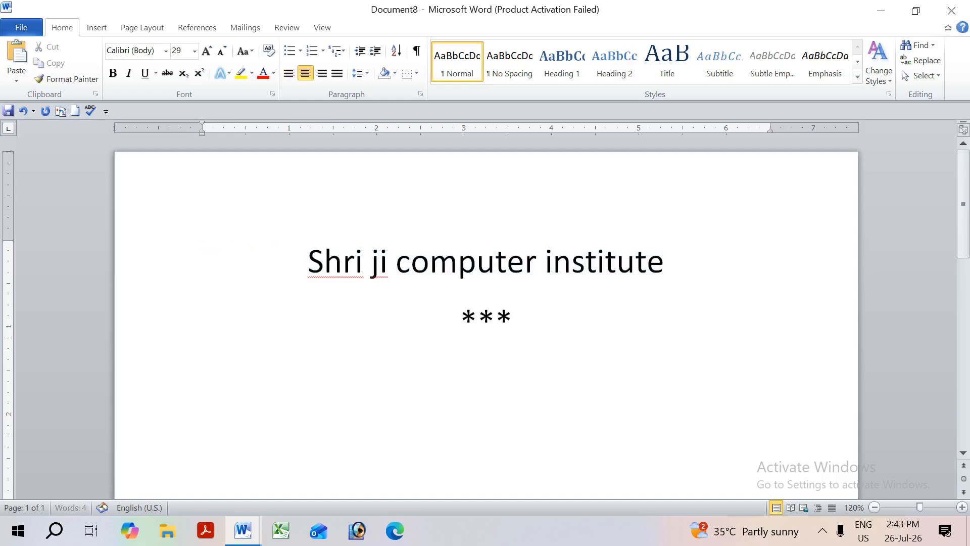
pyautogui.press('Return')
pyautogui.write('---')
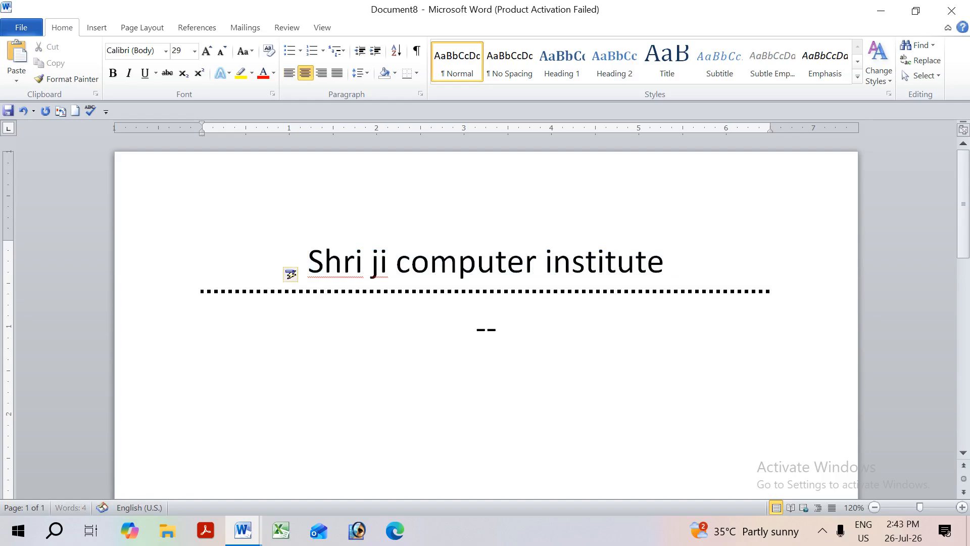
pyautogui.press('Return')
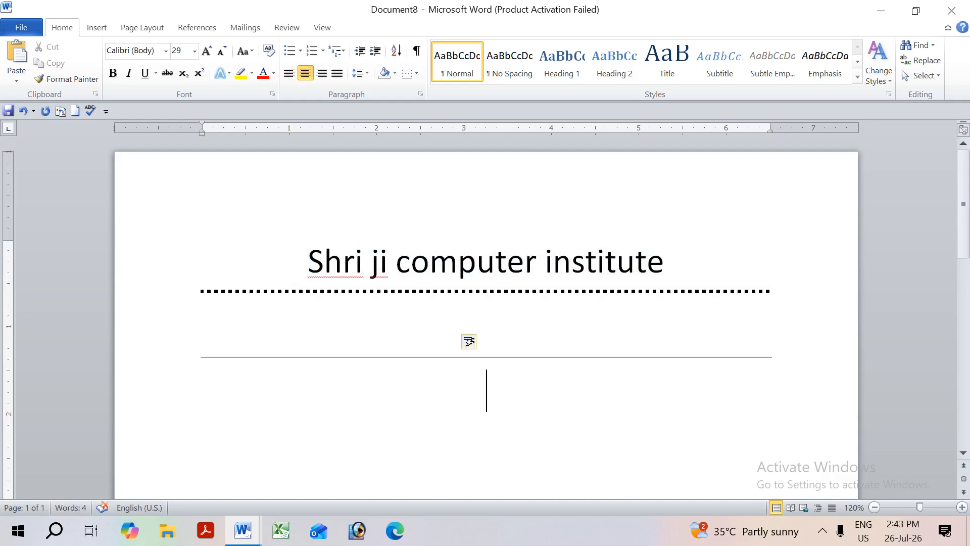
# Step: Add further AutoFormat lines below: a double line from ===, a thick triple line from ###, and a wavy line from ~~~
pyautogui.write('===')
pyautogui.press('Return')
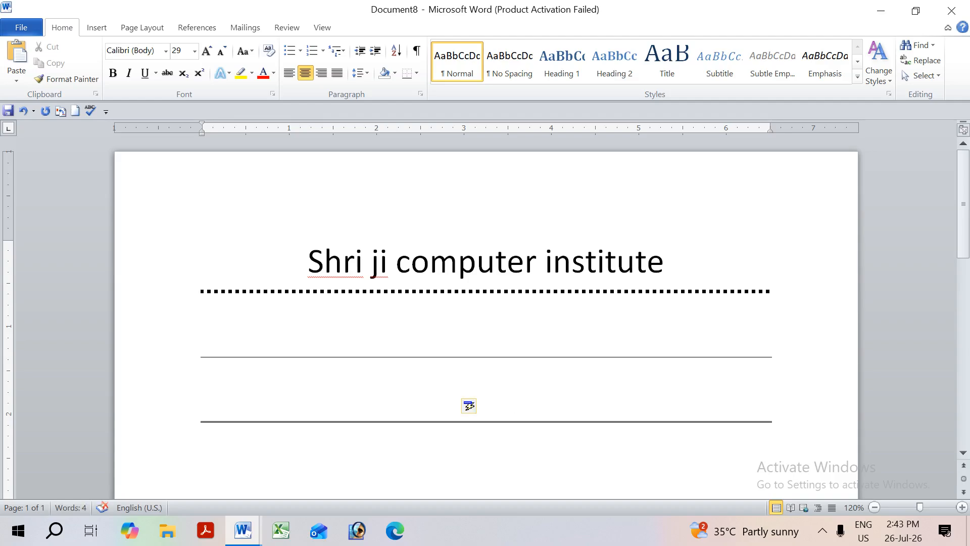
pyautogui.write('###')
pyautogui.press('Return')
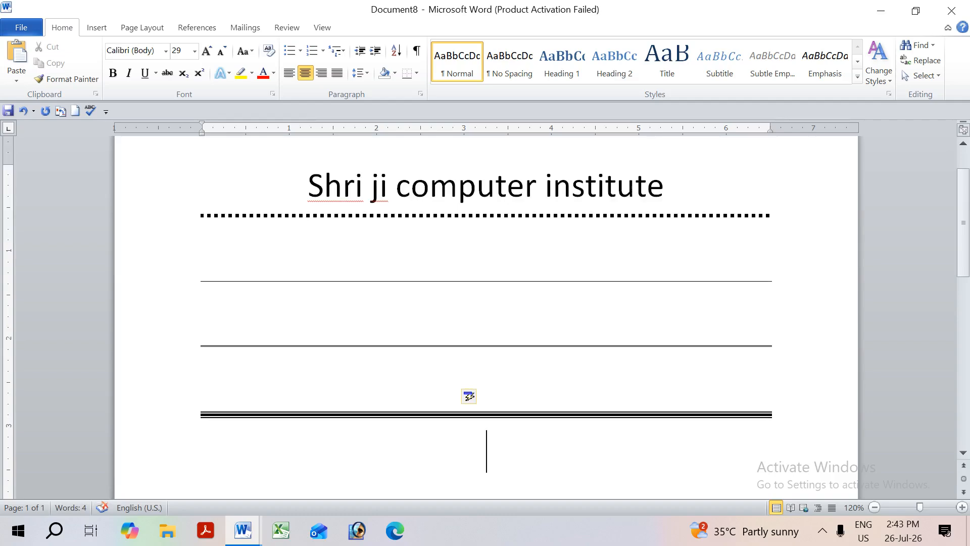
pyautogui.write('~~~')
pyautogui.press('Return')
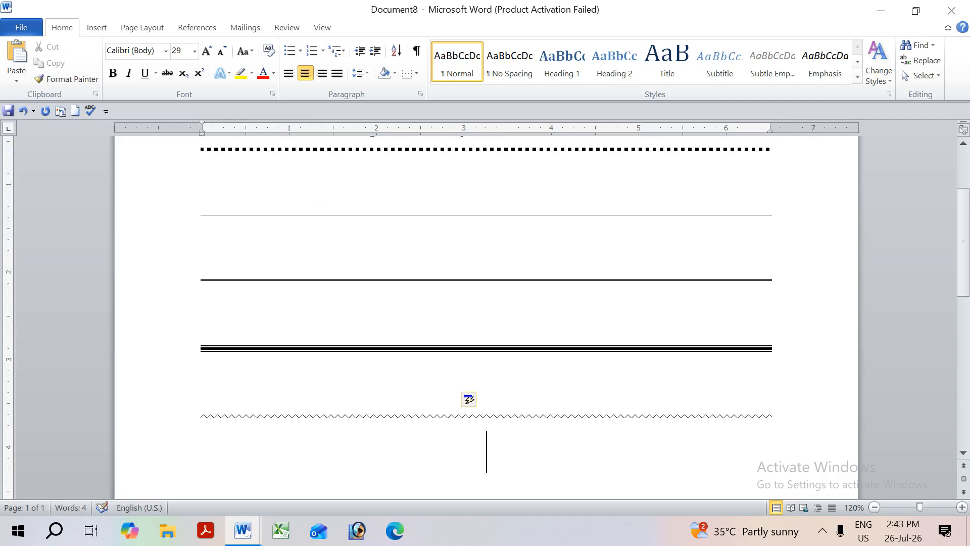
# Step: Delete the document's entire content, including the heading and all horizontal lines
pyautogui.scroll(5, 710, 188)
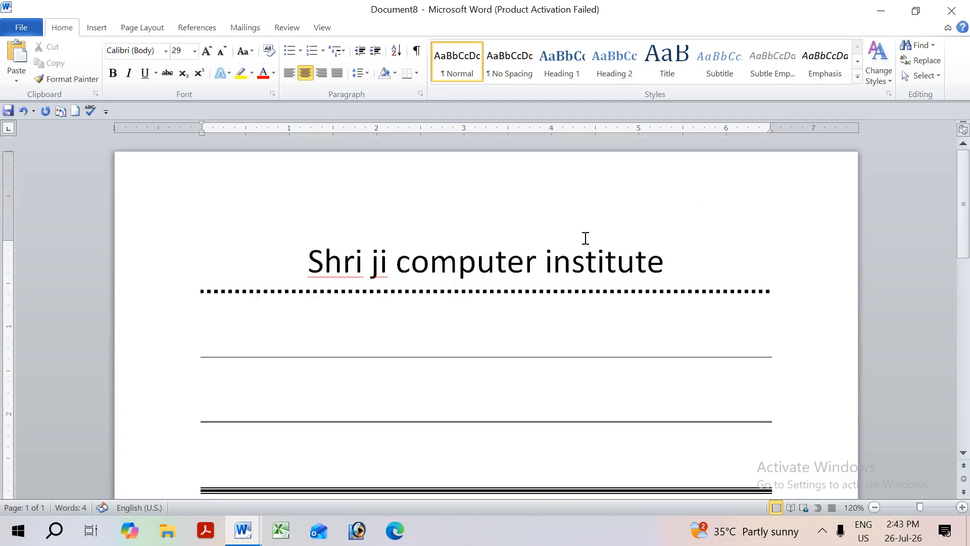
pyautogui.hotkey('ctrl', 'a')
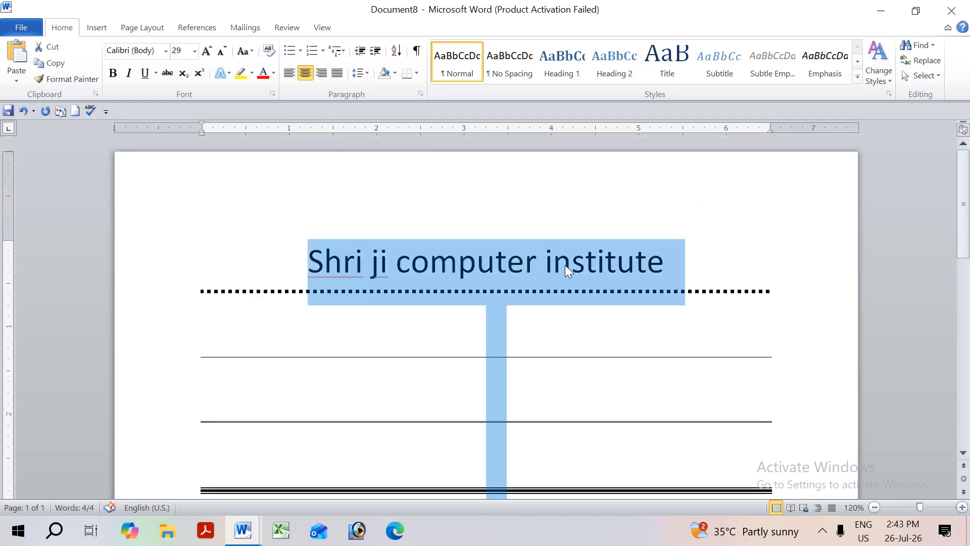
pyautogui.press('Delete')
# Step: Check the automatic numbering entry in the notes document, and reduce the empty document's top margin to about 0.25 inch
pyautogui.hotkey('alt', 'Tab')
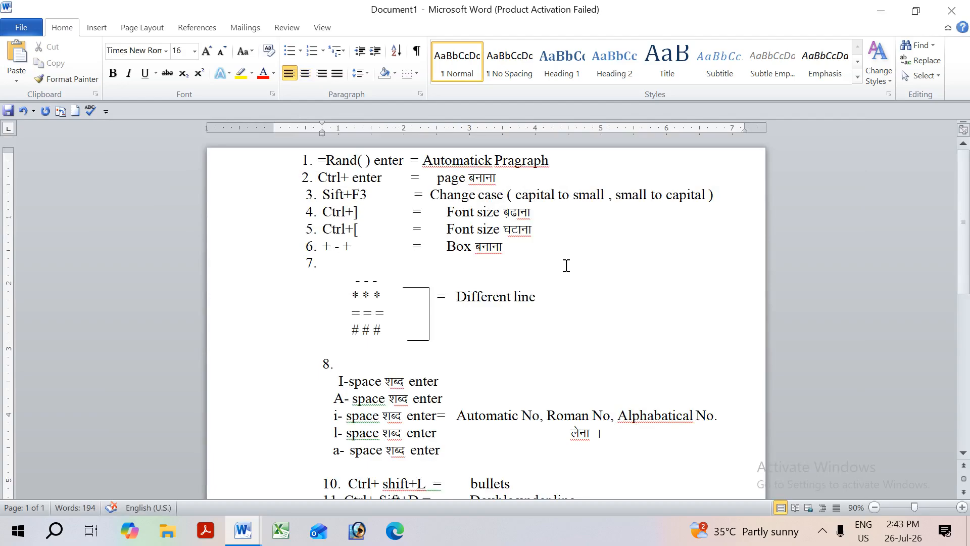
pyautogui.hotkey('alt', 'Tab')
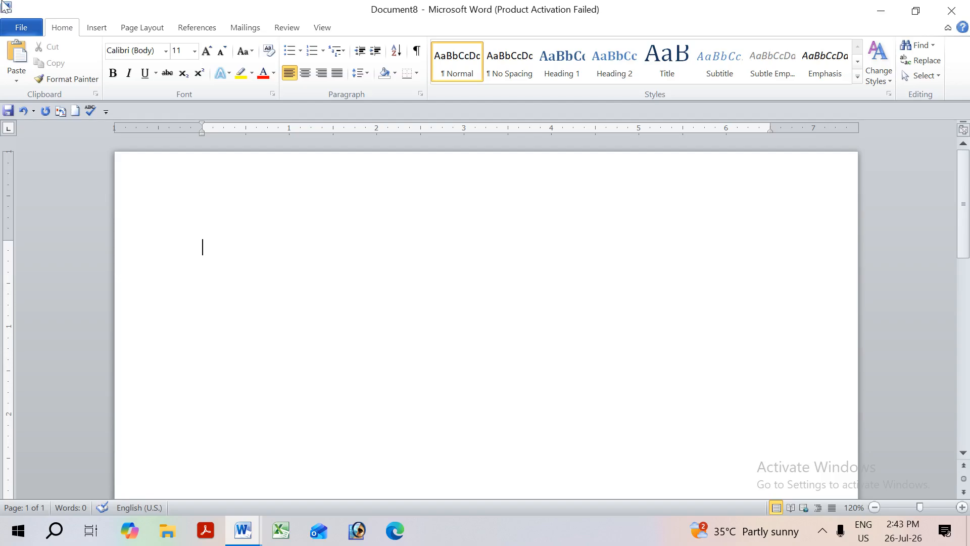
pyautogui.hotkey('ctrl', 'o')
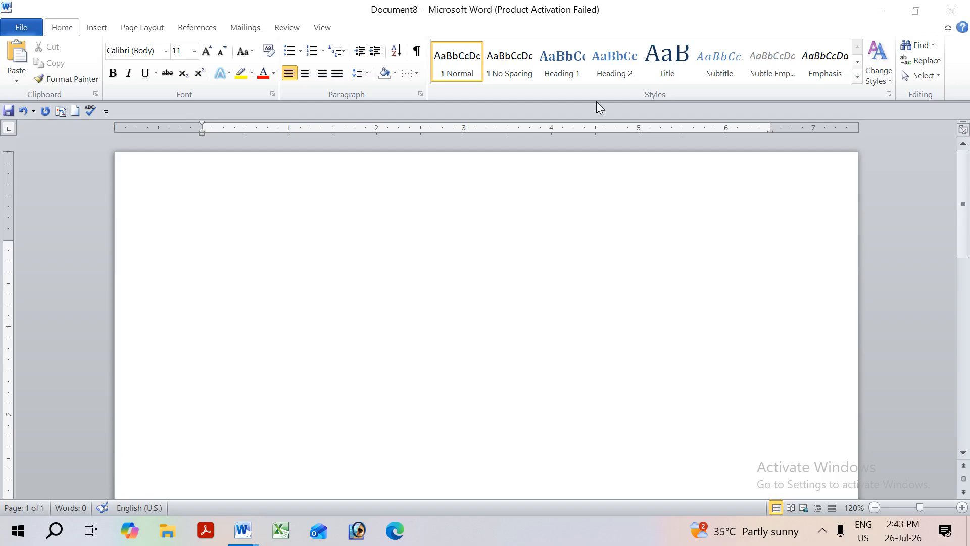
pyautogui.click(8, 244)
pyautogui.moveTo(7, 240); pyautogui.dragTo(16, 174)
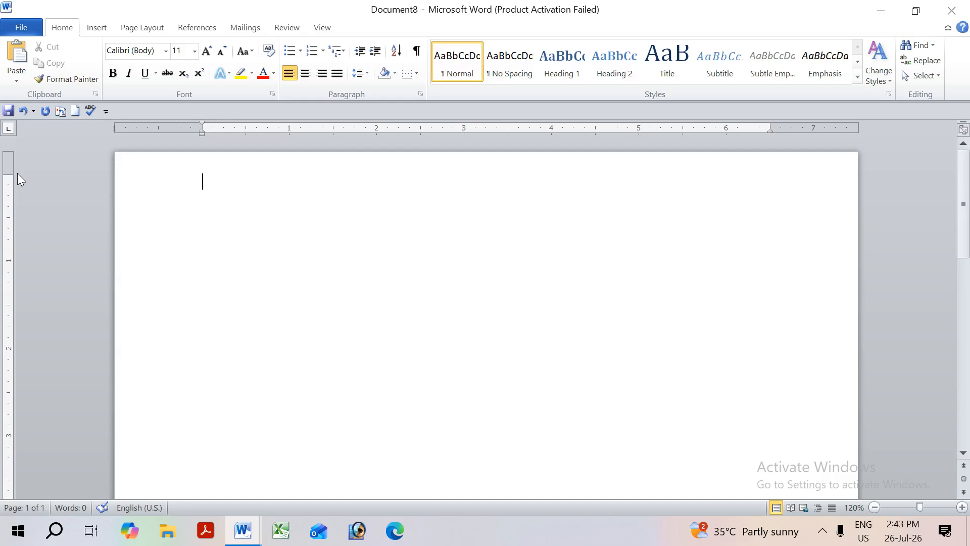
# Step: Start an automatic numbered list with "1-" and enter a first name in each of the first two items
pyautogui.write('1-')
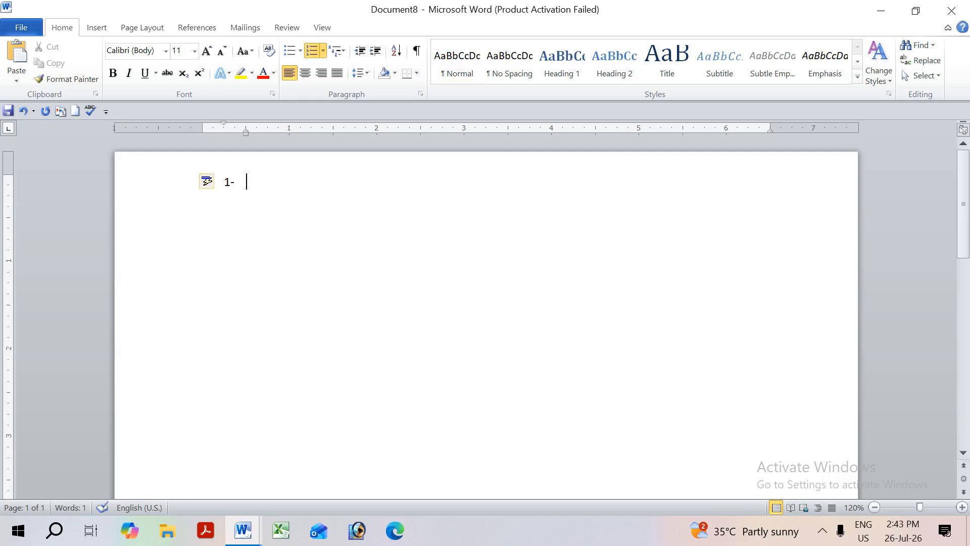
pyautogui.write(' ram')
pyautogui.press('Return')
pyautogui.write('shya')
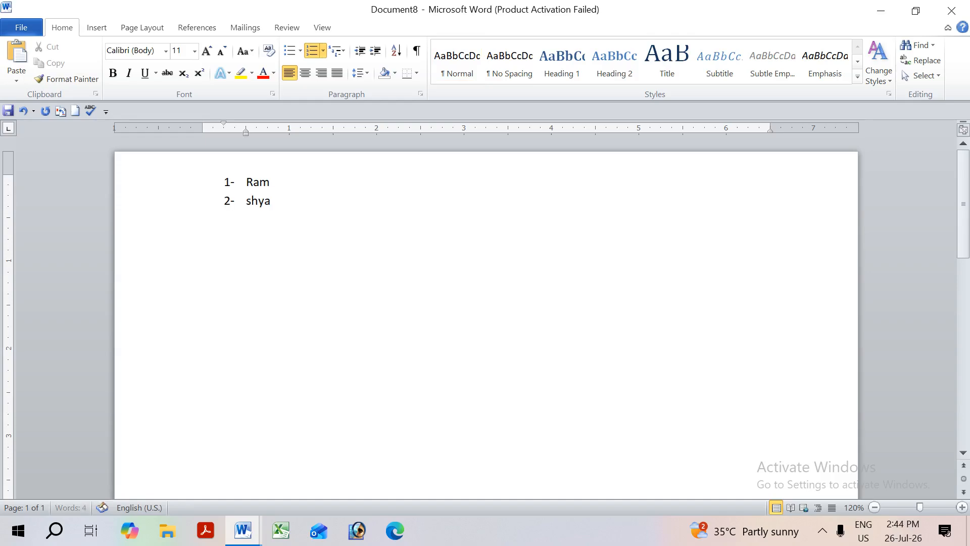
pyautogui.write('m')
pyautogui.press('Return')
pyautogui.press('Return')
pyautogui.write('d')
pyautogui.press('BackSpace')
pyautogui.press('BackSpace')
pyautogui.press('BackSpace')
pyautogui.write('m')
pyautogui.press('Return')
# Step: Continue the numbered list with three more first names as items 3 to 5
pyautogui.write('dine')
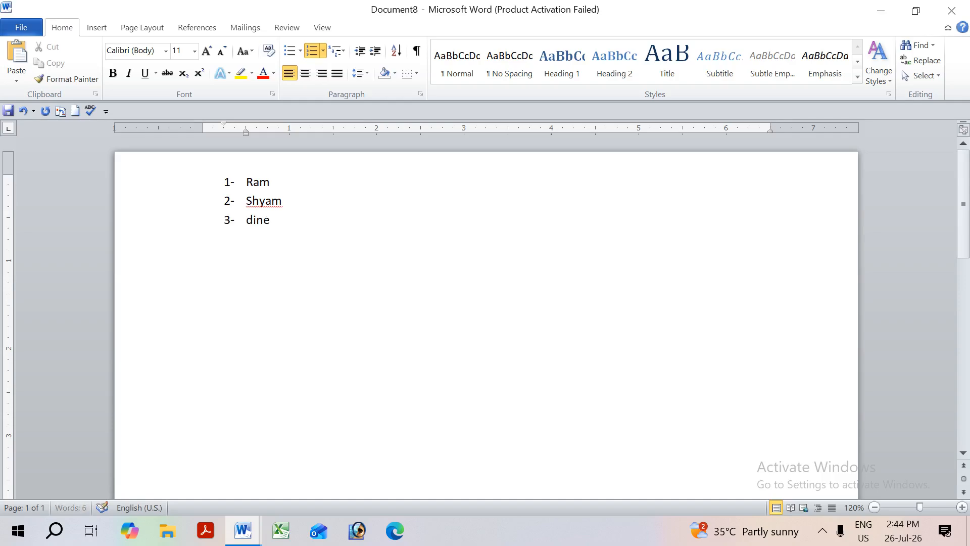
pyautogui.write('sh')
pyautogui.press('Return')
pyautogui.write('mahesh')
pyautogui.press('Return')
pyautogui.write('kame')
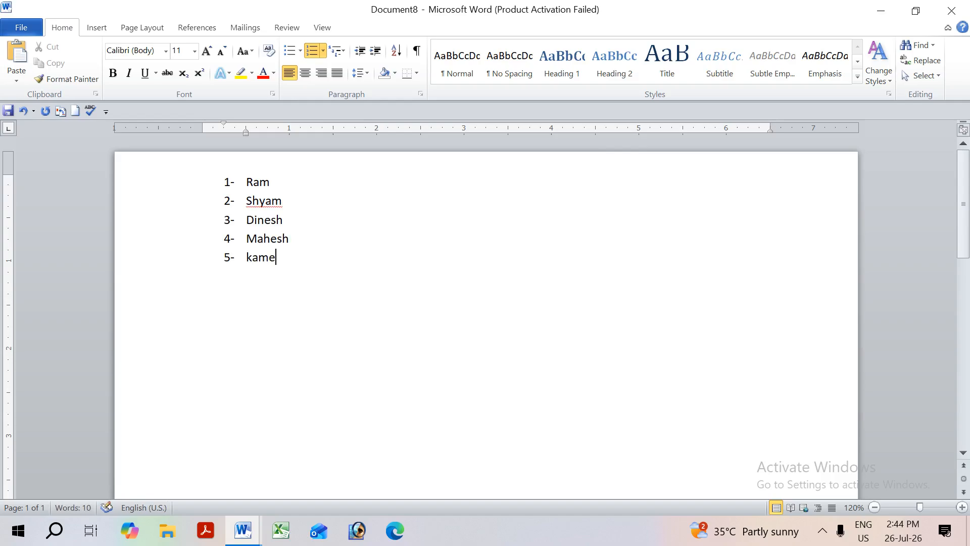
pyautogui.press('BackSpace')
pyautogui.write('lesh')
pyautogui.press('Return')
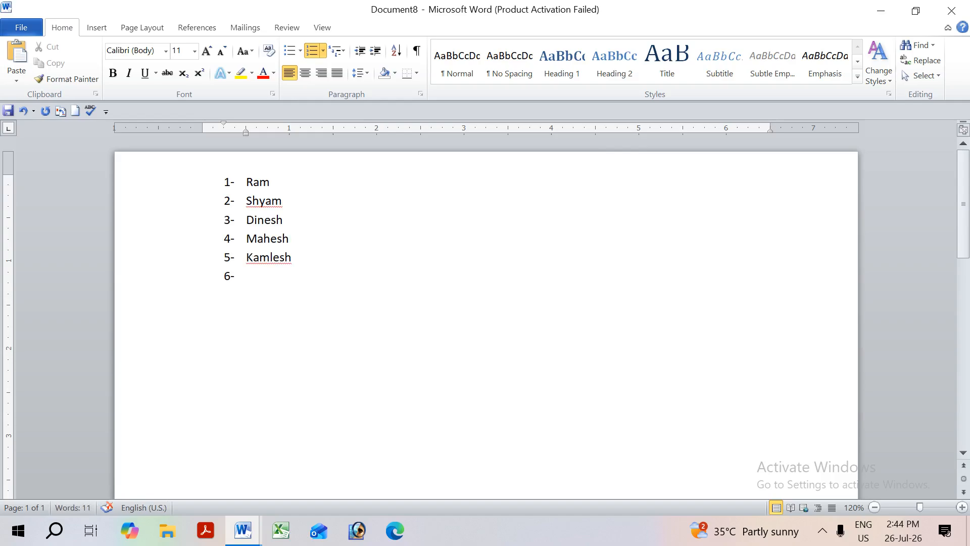
# Step: Replace the numbered list with an automatic lowercase Roman list starting at "i-", entering "gsdg", "dfg" and "dfg" as its first items
pyautogui.hotkey('ctrl', 'a')
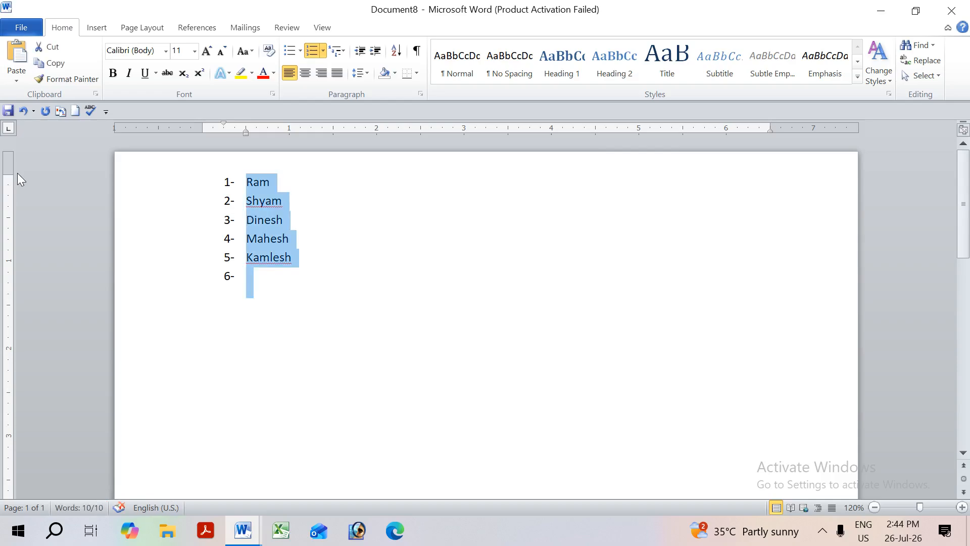
pyautogui.press('Delete')
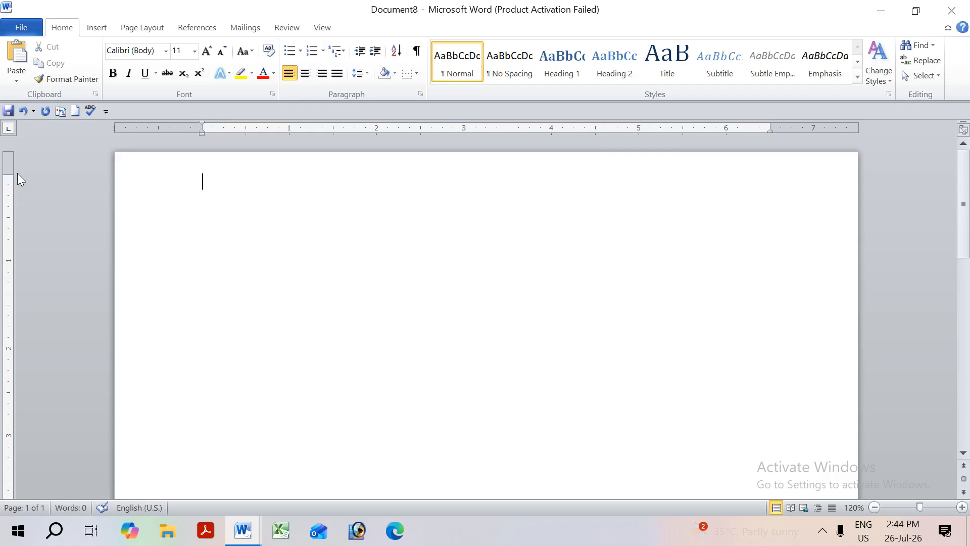
pyautogui.write('i-')
pyautogui.press('Tab')
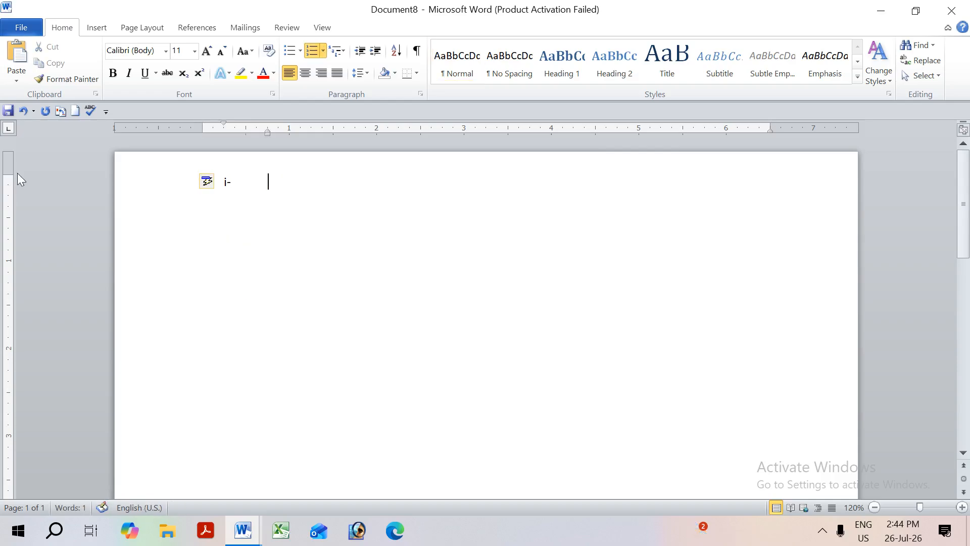
pyautogui.write('gsdg')
pyautogui.press('Return')
pyautogui.write('dfg')
pyautogui.press('Return')
pyautogui.write('df')
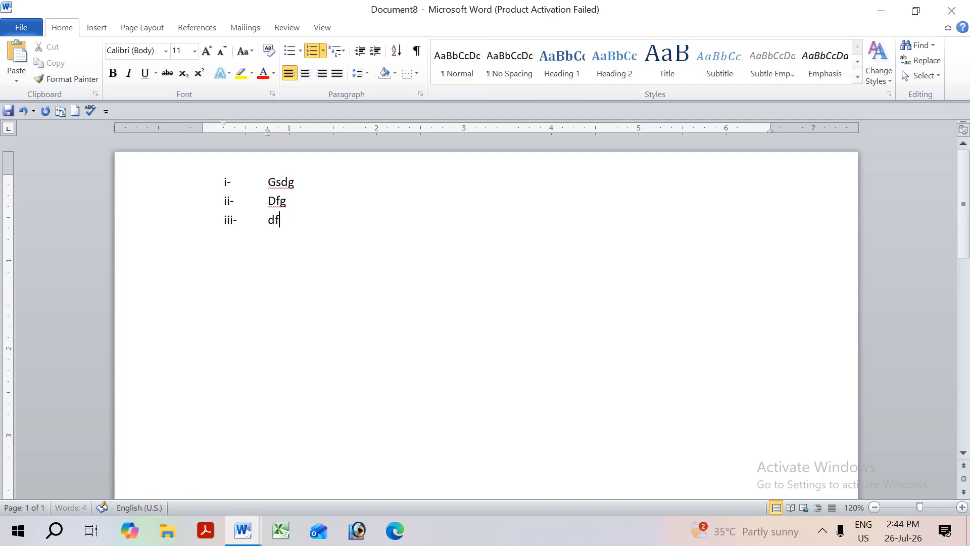
pyautogui.write('g')
pyautogui.press('Return')
# Step: Continue the Roman list through item ix with the filler entries "dfg", "dfg", "dfg", "dfg", "dg" and "dfg"
pyautogui.write('dfg')
pyautogui.press('Return')
pyautogui.write('dfg')
pyautogui.press('Return')
pyautogui.write('dfg')
pyautogui.press('Return')
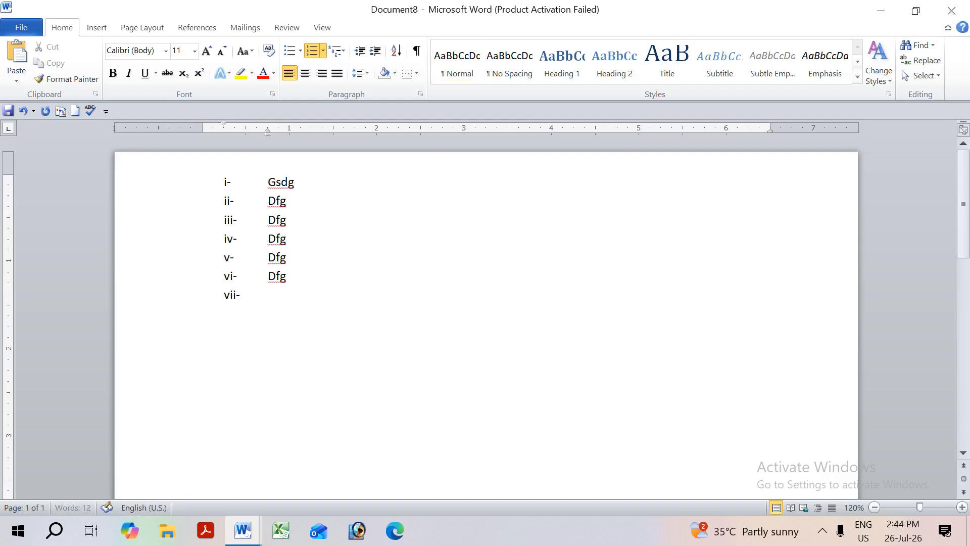
pyautogui.write('dfg')
pyautogui.press('Return')
pyautogui.write('dg')
pyautogui.press('Return')
pyautogui.write('dfg')
pyautogui.press('Return')
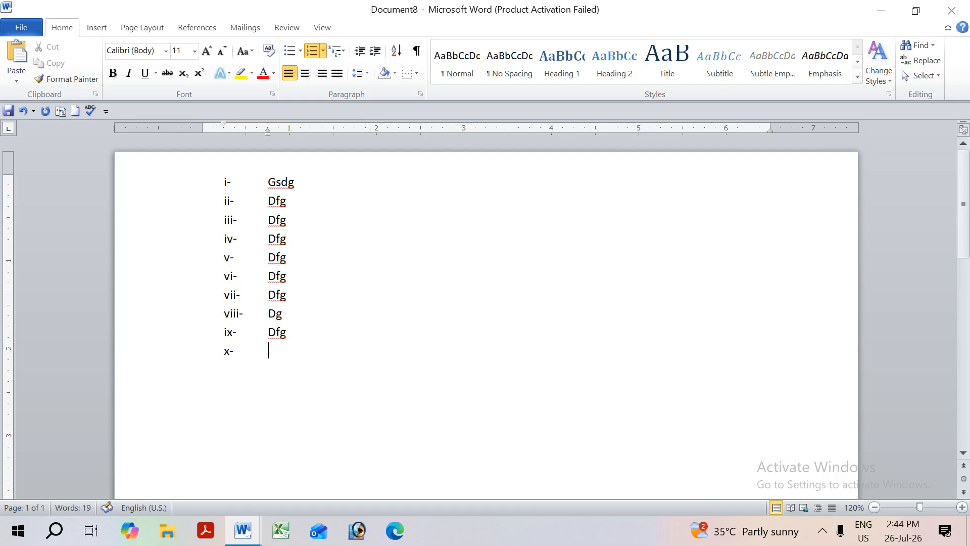
# Step: Replace the Roman list with an automatic lowercase lettered list starting at "a-", entering "hfhh", "fgh" and "fgh" as its first items
pyautogui.hotkey('ctrl', 'a')
pyautogui.press('Delete')
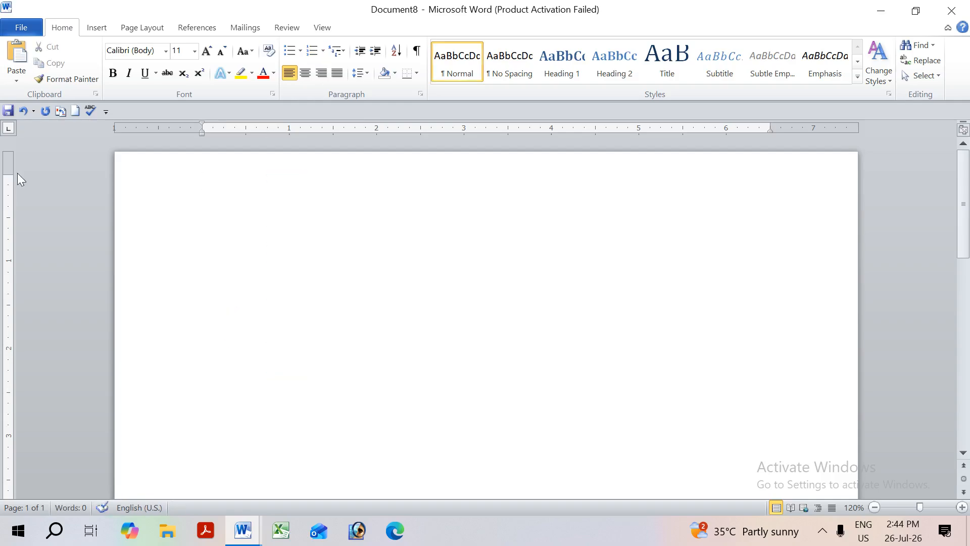
pyautogui.write('a- ')
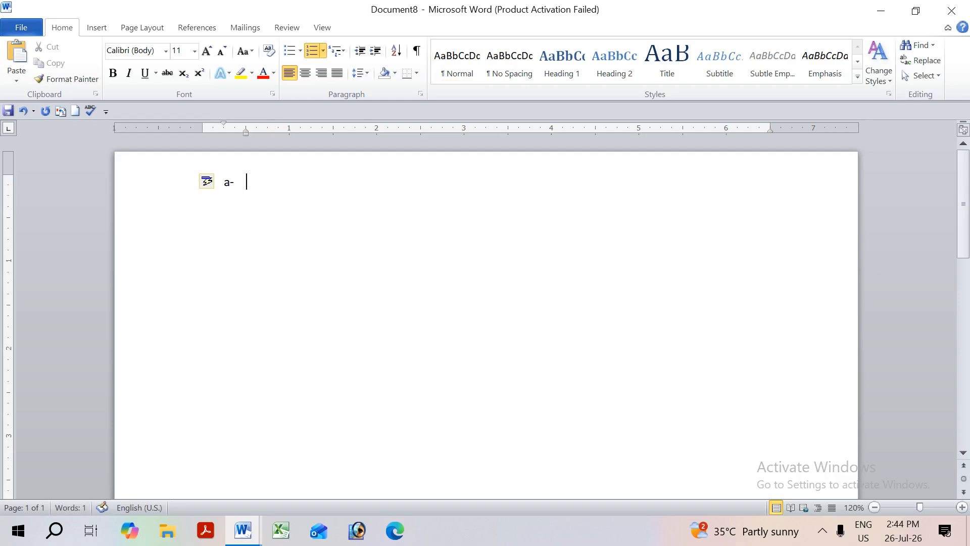
pyautogui.write('hfhh')
pyautogui.press('Return')
pyautogui.write('fgh')
pyautogui.press('Return')
pyautogui.write('fgh')
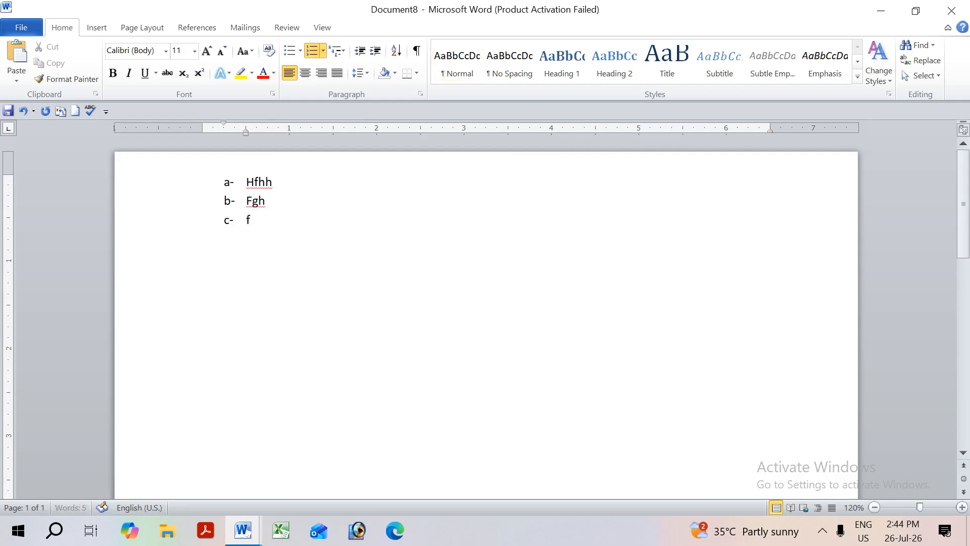
pyautogui.press('Return')
# Step: Continue the lowercase lettered list with "fgh" as items d to g
pyautogui.write('fgh')
pyautogui.press('Return')
pyautogui.write('fgh')
pyautogui.press('Return')
pyautogui.write('fgh')
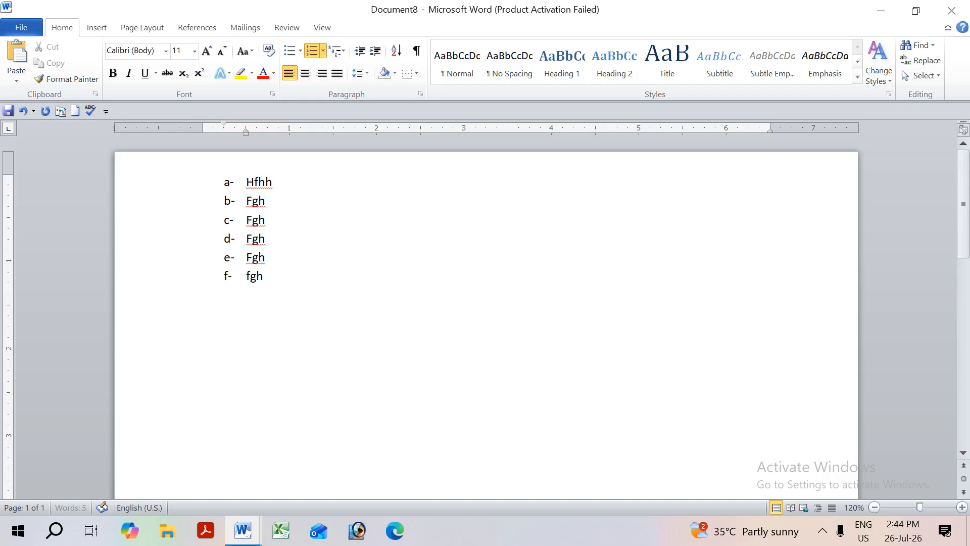
pyautogui.press('Return')
pyautogui.write('fgh')
pyautogui.press('Return')
# Step: Replace the lowercase list with an automatic uppercase lettered list starting at "A-", entering "ghjfg", "sfgh" and "dfgh" as its first items
pyautogui.hotkey('ctrl', 'a')
pyautogui.press('Delete')
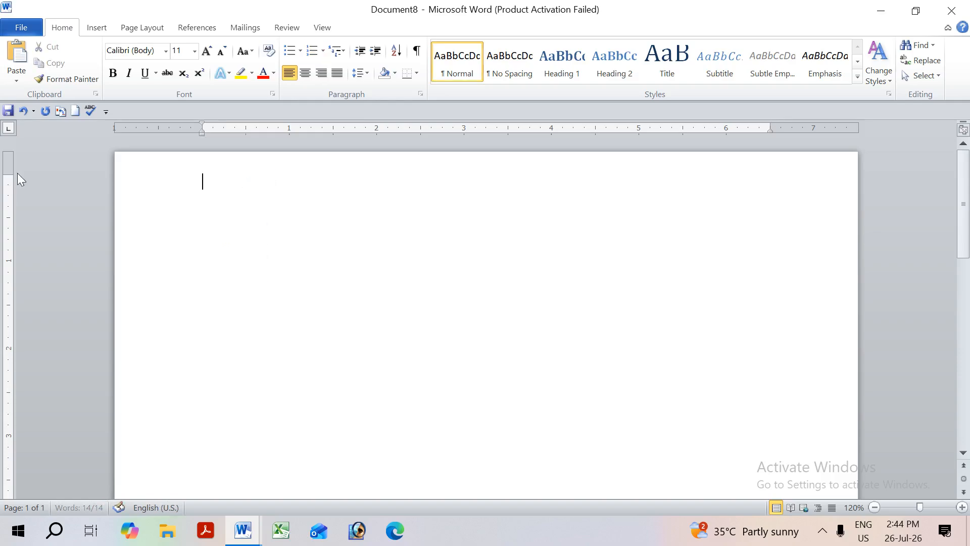
pyautogui.write('A- ghjfg')
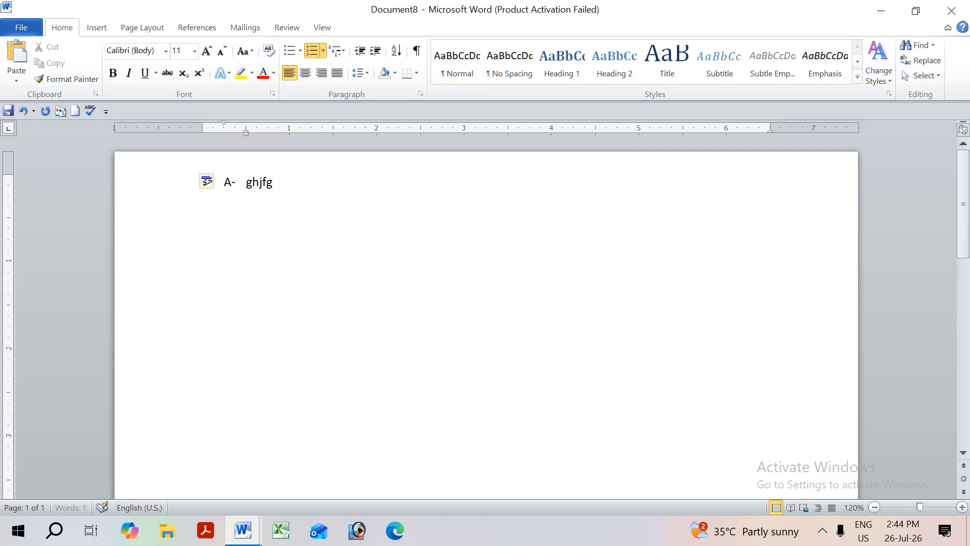
pyautogui.press('Return')
pyautogui.write('sfgh')
pyautogui.press('Return')
pyautogui.write('df')
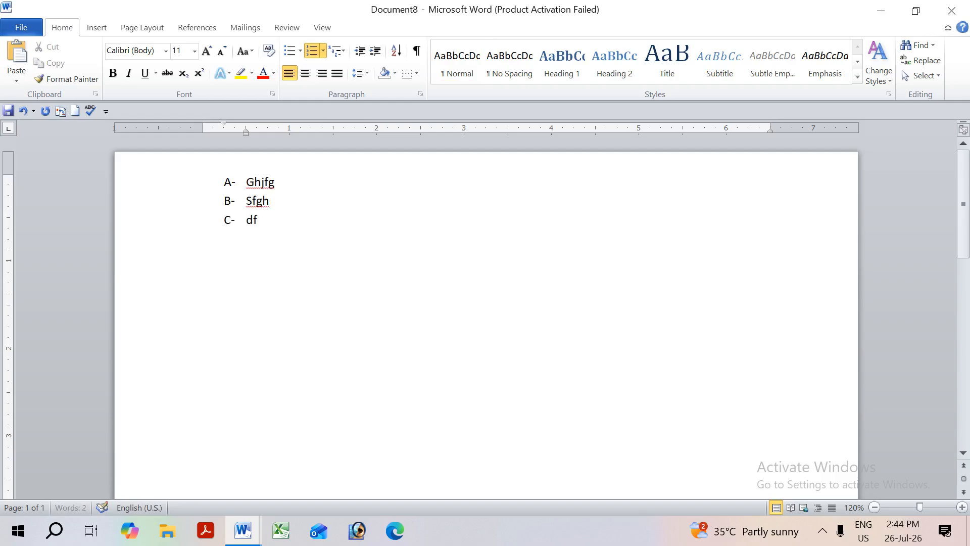
pyautogui.write('gh')
# Step: Continue the uppercase lettered list with "fgh" as items D to G and start an empty item H
pyautogui.press('Return')
pyautogui.write('fgh')
pyautogui.press('Return')
pyautogui.write('fgh')
pyautogui.press('Return')
pyautogui.write('fgh')
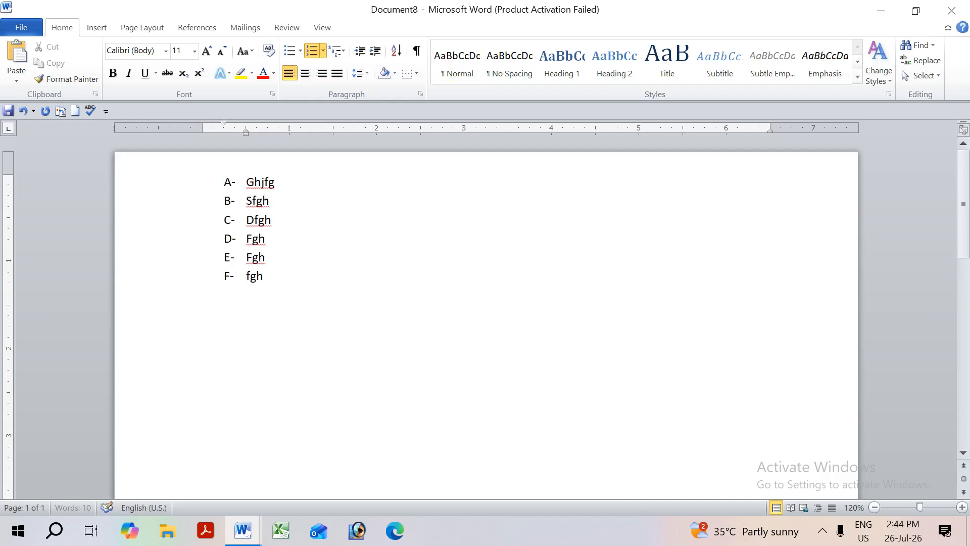
pyautogui.press('Return')
pyautogui.write('fgh')
pyautogui.press('Return')
# Step: Clear the uppercase lettered list and check the notes document for the shortcuts from item 10 onward
pyautogui.hotkey('ctrl', 'a')
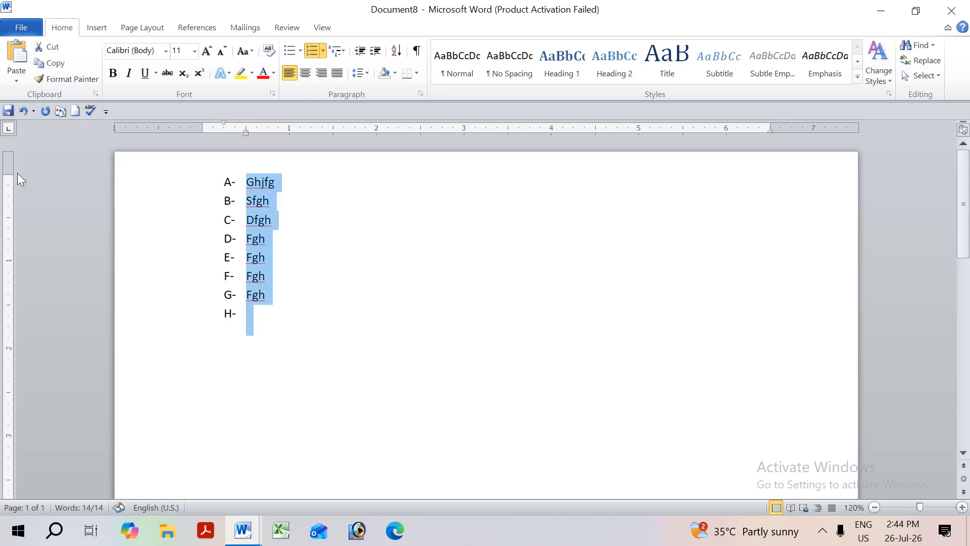
pyautogui.press('Delete')
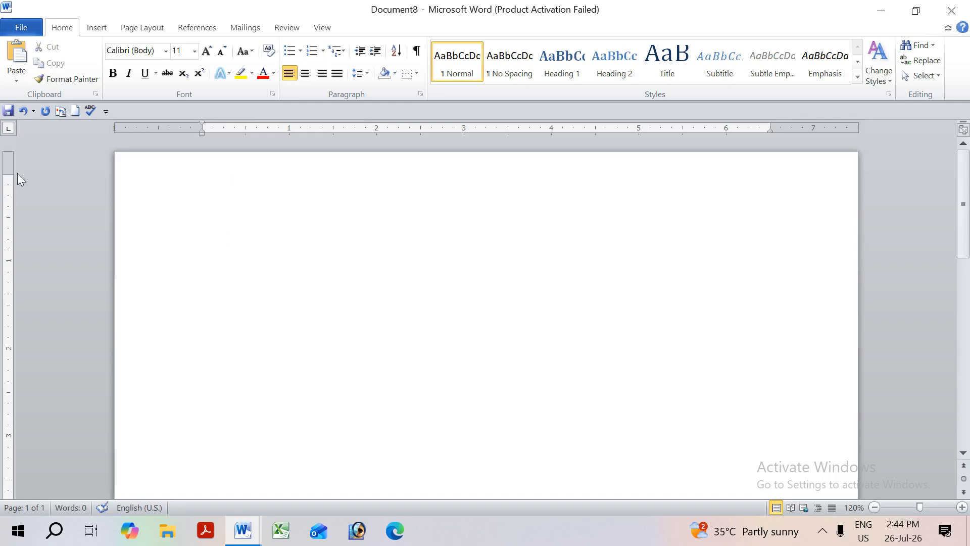
pyautogui.hotkey('alt', 'Tab')
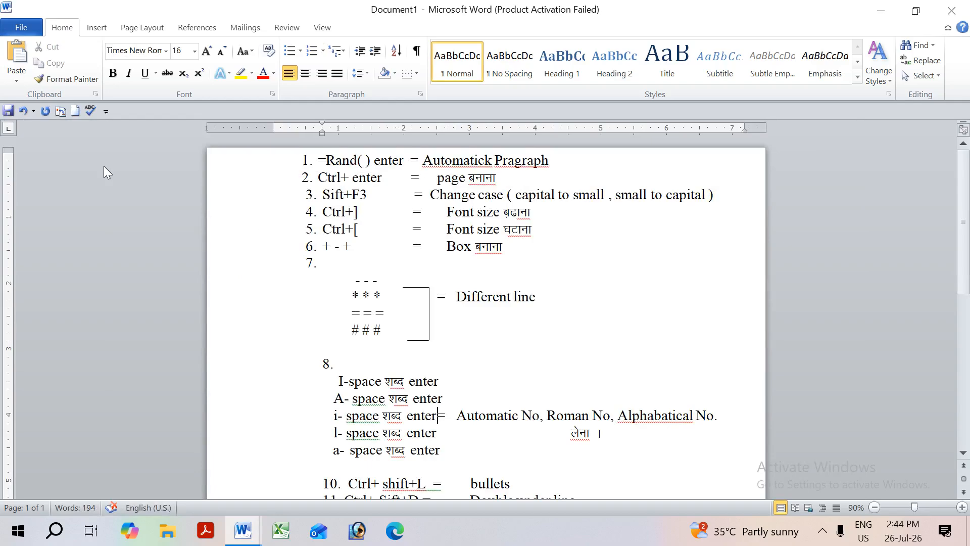
pyautogui.scroll(-3, 409, 404)
pyautogui.scroll(-1, 414, 384)
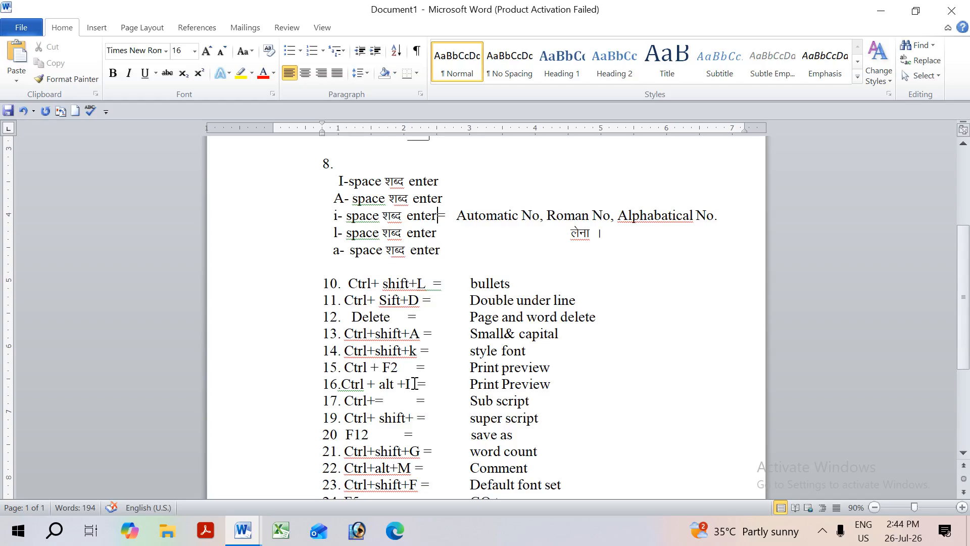
pyautogui.hotkey('alt', 'Tab')
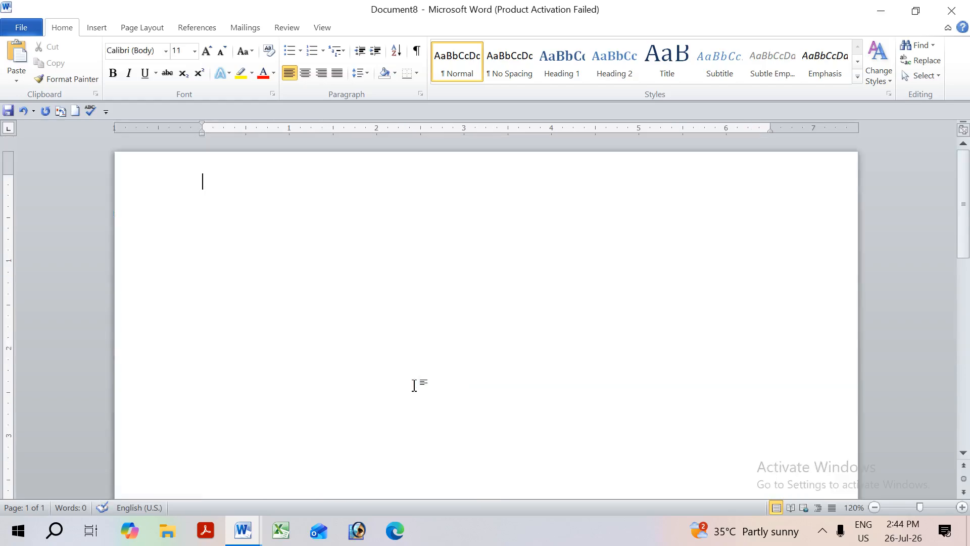
# Step: Restore the deleted lettered list and convert its lettering to bullets
pyautogui.hotkey('ctrl', 'z')
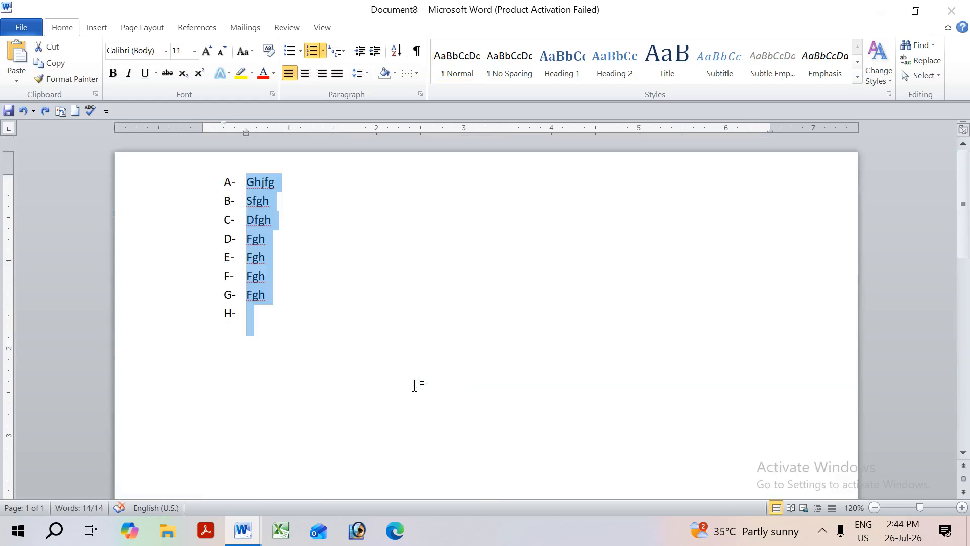
pyautogui.click(311, 51)
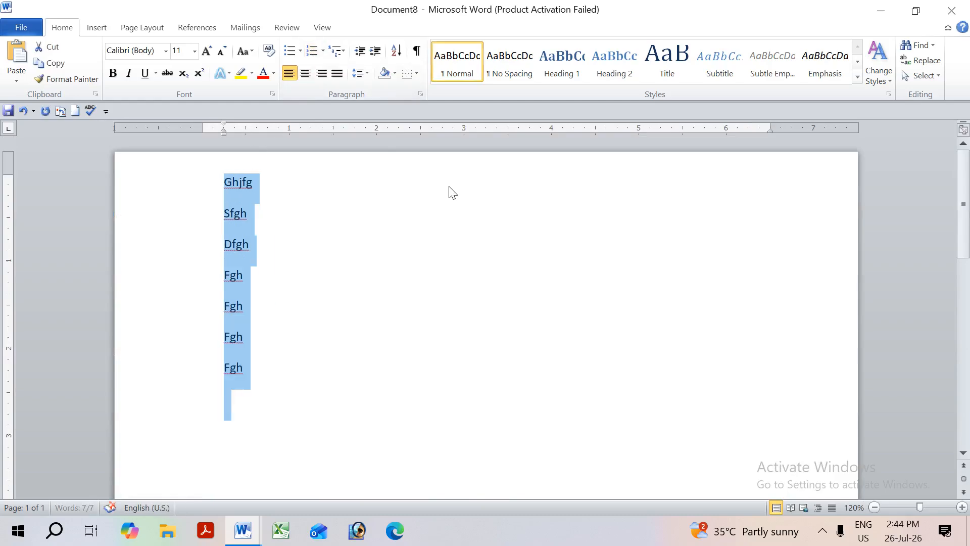
pyautogui.hotkey('ctrl', 'shift', 'l')
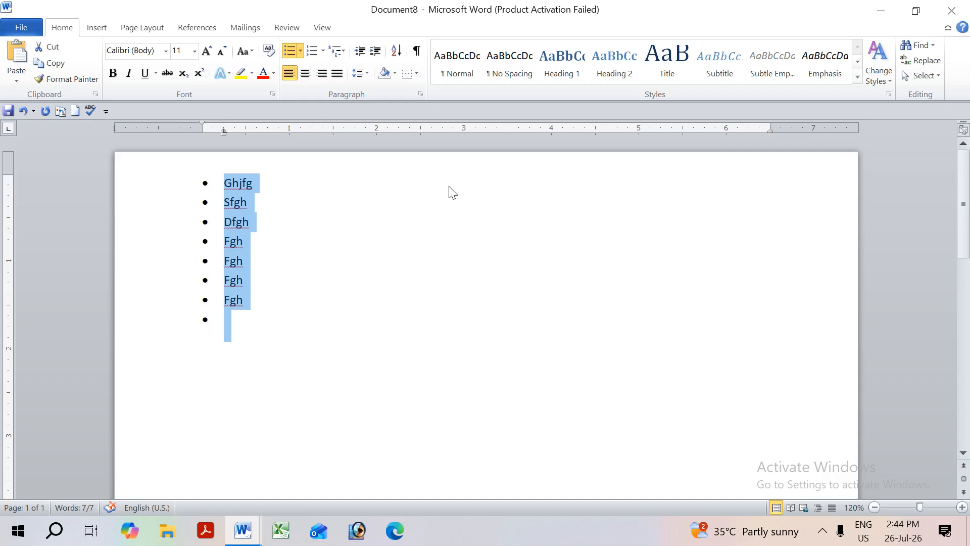
# Step: Check the double-underline shortcut in the notes, then double-underline all the list items and remove their bullets
pyautogui.hotkey('alt', 'Tab')
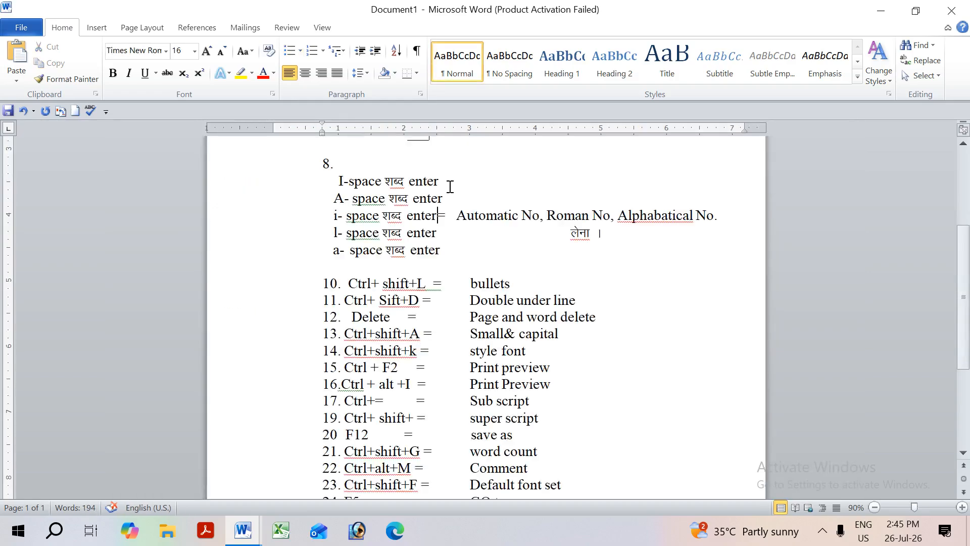
pyautogui.hotkey('alt', 'Tab')
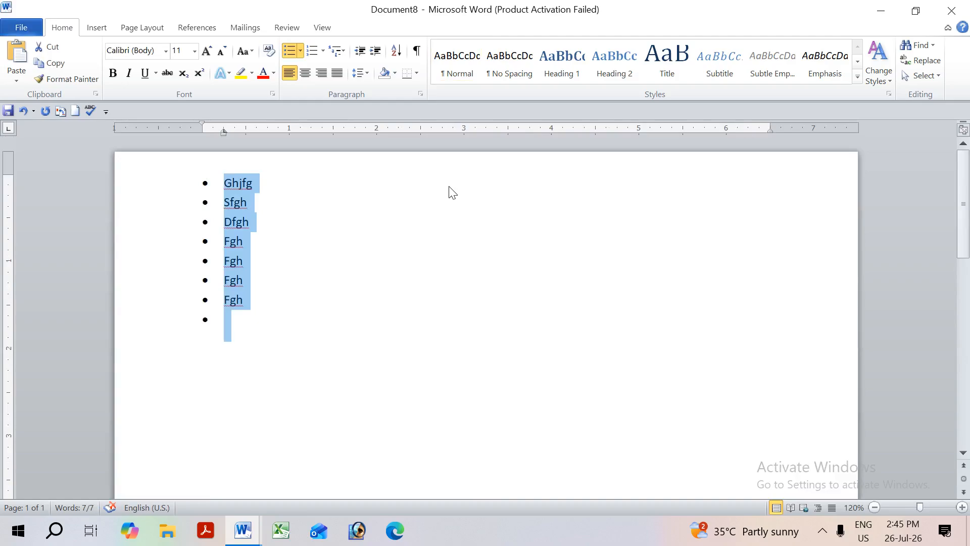
pyautogui.hotkey('ctrl', 'u')
pyautogui.scroll(5, 510, 252)
pyautogui.click(289, 51)
pyautogui.scroll(9, 231, 284)
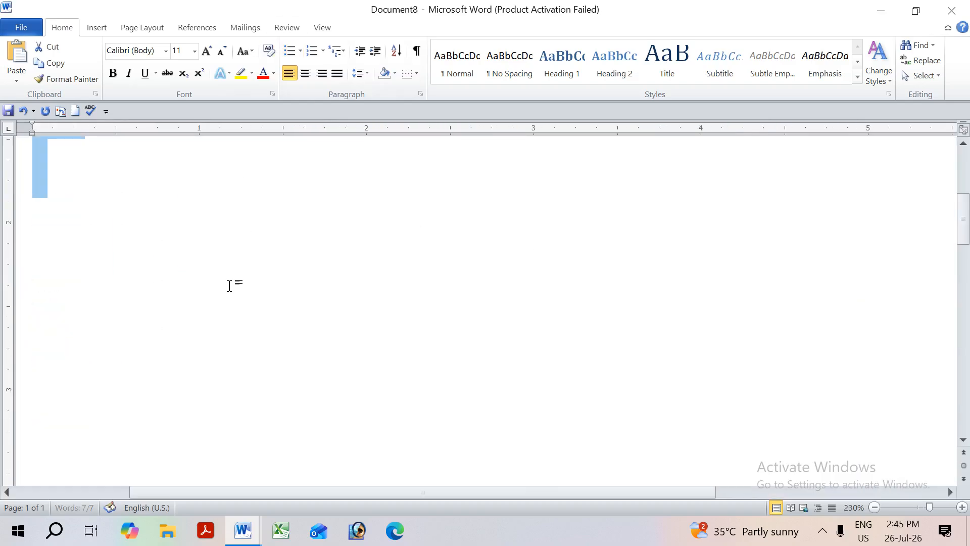
pyautogui.scroll(4, 227, 288)
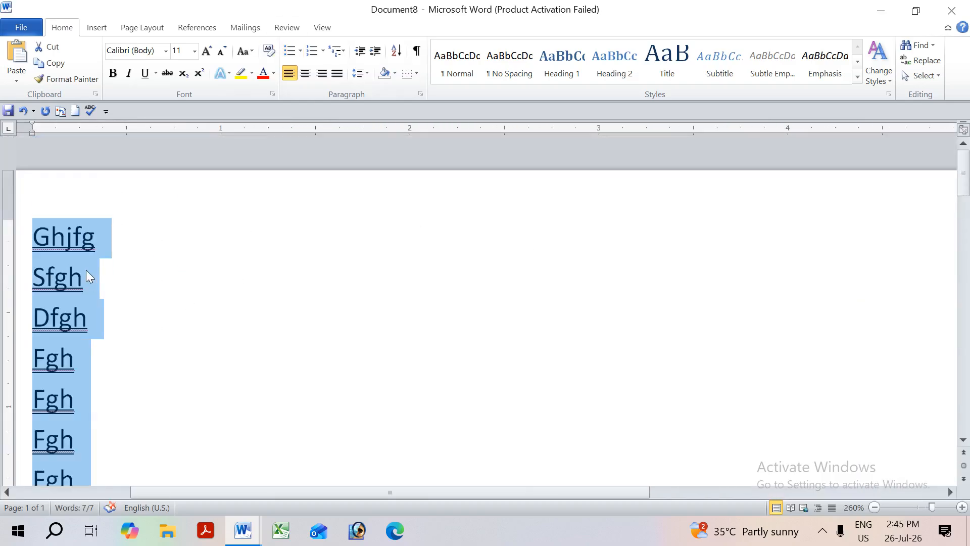
# Step: Replace the double-underlined items with one paragraph of sample text generated by "=rand(1)"
pyautogui.press('Delete')
pyautogui.write('=ran')
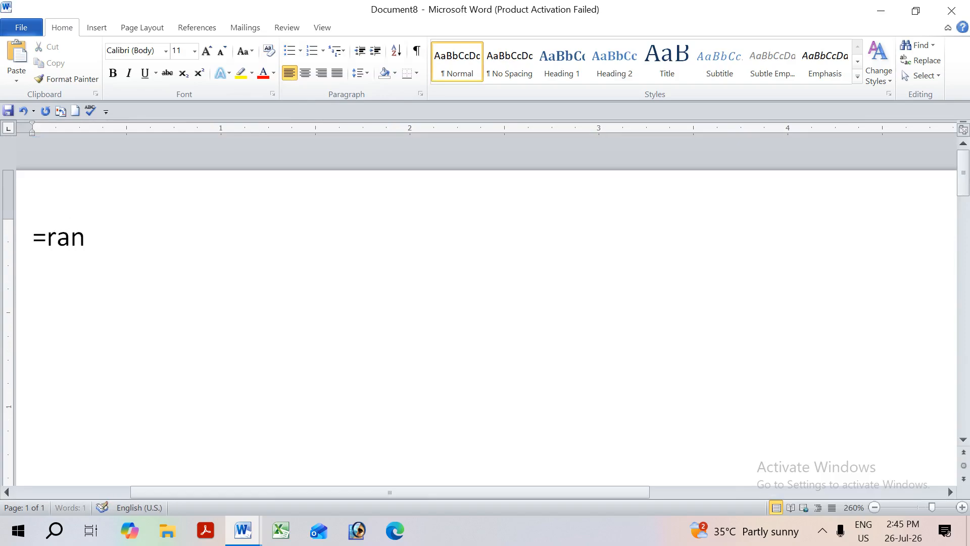
pyautogui.write('d(1)')
pyautogui.press('Return')
# Step: Double-underline the whole sample paragraph and remove the double underline again
pyautogui.hotkey('ctrl', 'a')
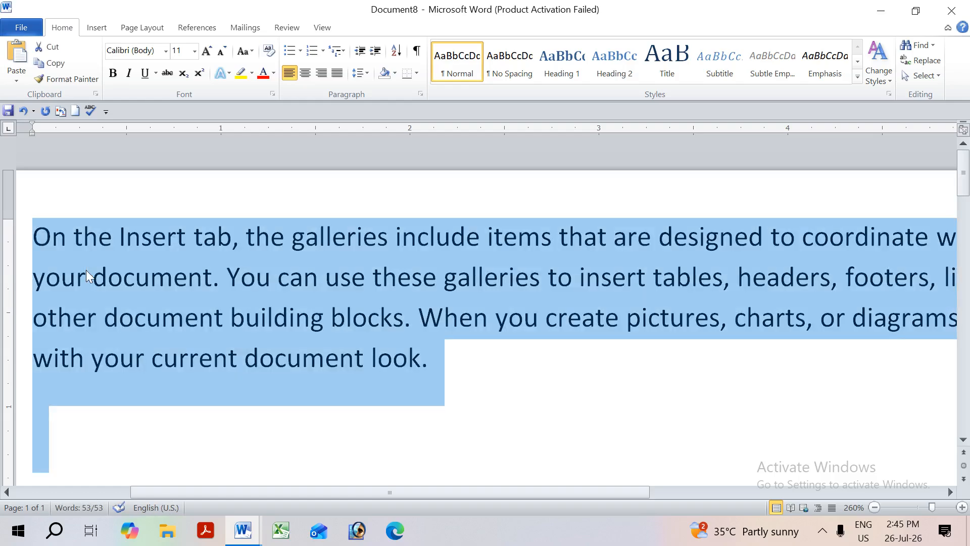
pyautogui.hotkey('ctrl', 'u')
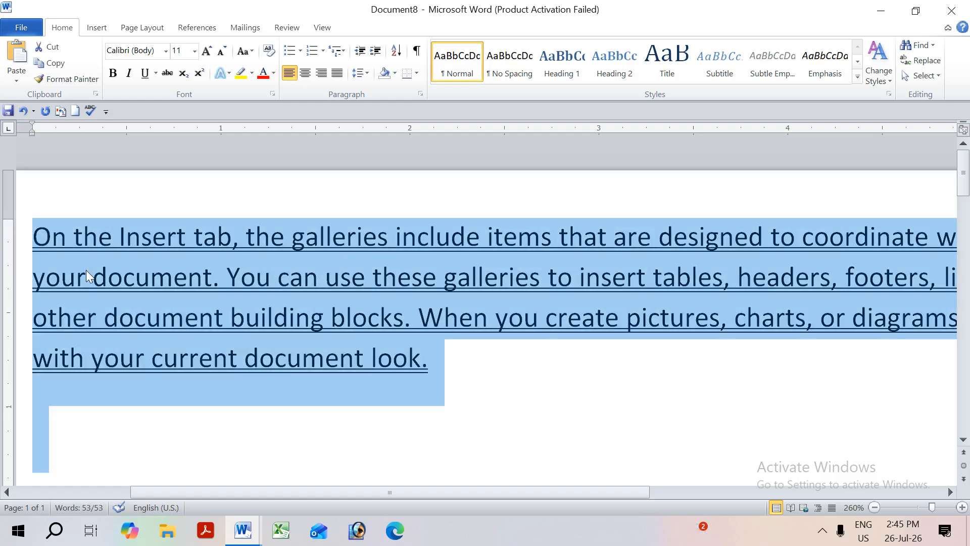
pyautogui.hotkey('ctrl', 'shift', 'd')
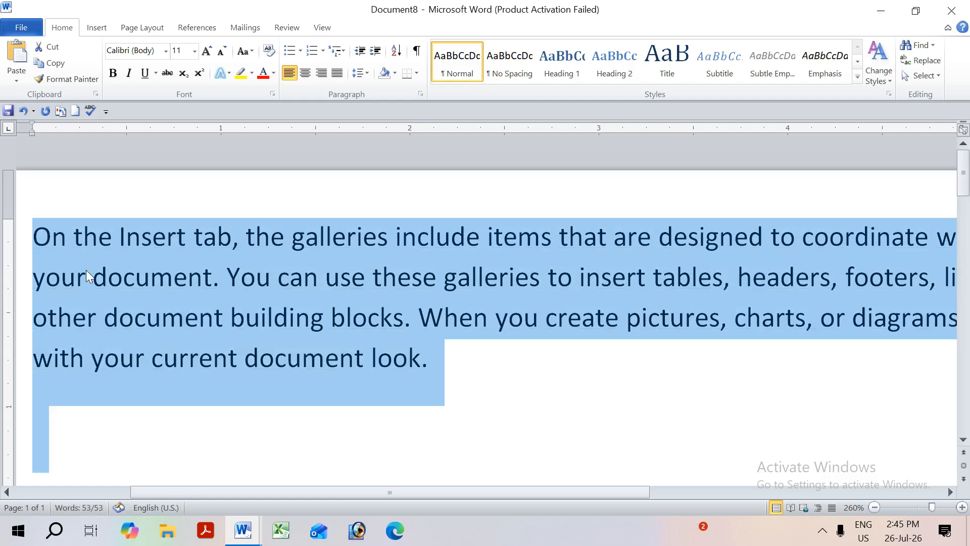
# Step: Check the Delete entry in the notes and delete the words "items that are" after "include" in the sample paragraph's first sentence
pyautogui.hotkey('alt', 'Tab')
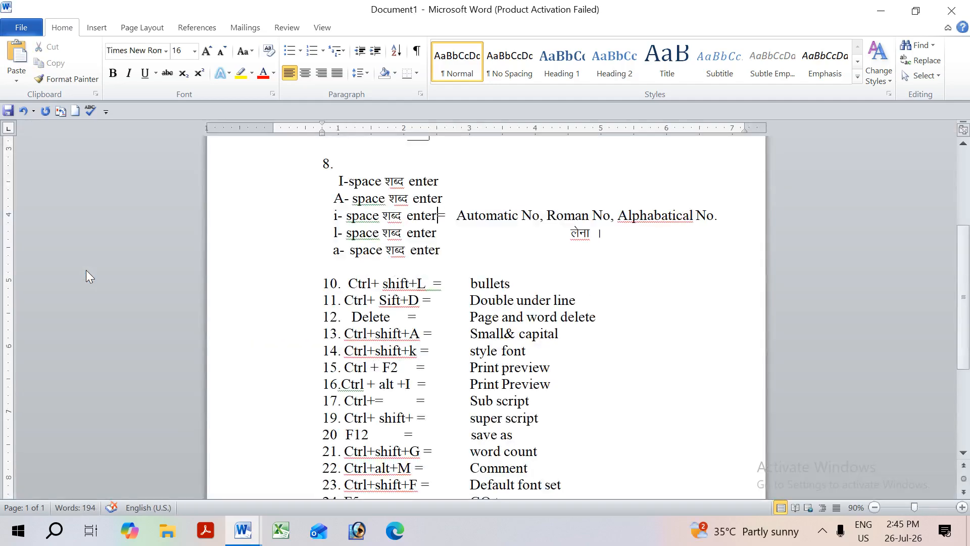
pyautogui.hotkey('alt', 'Tab')
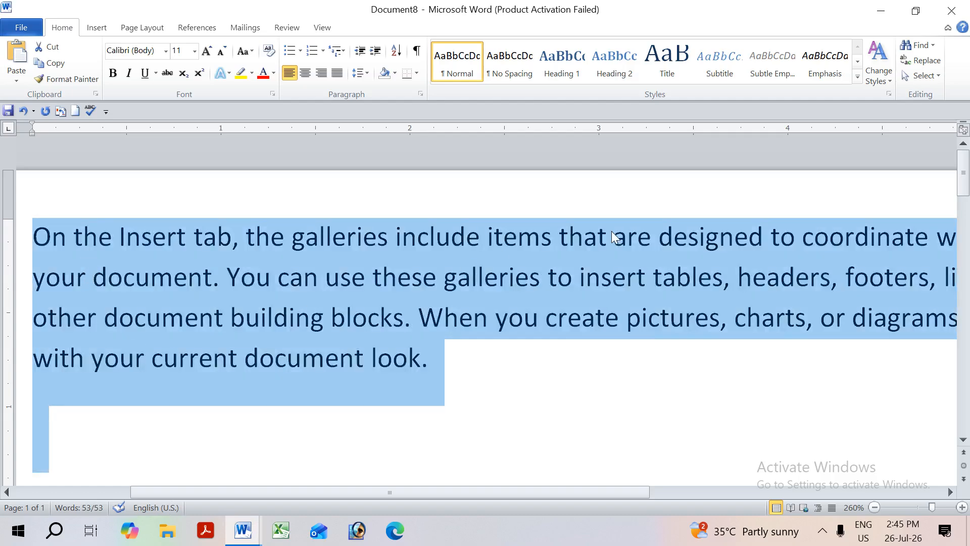
pyautogui.click(486, 237)
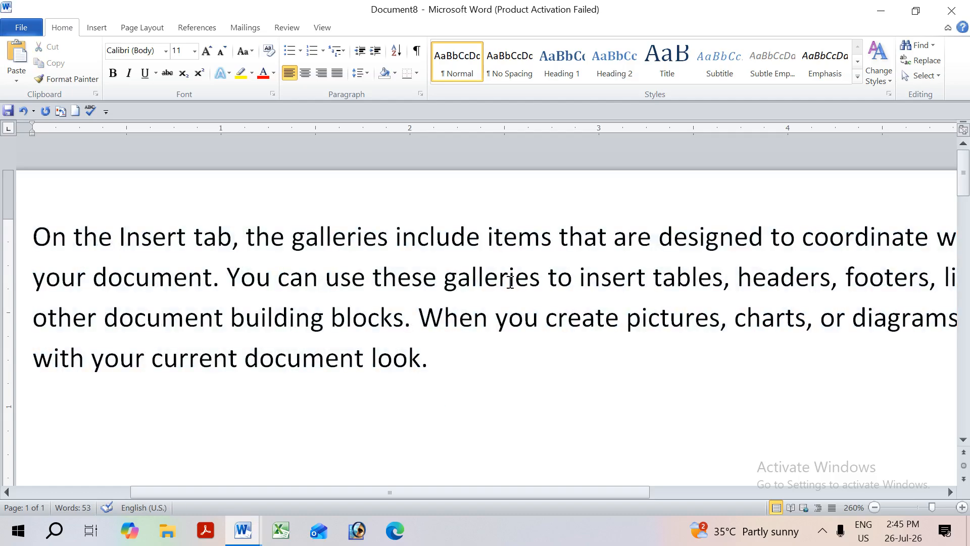
pyautogui.press('Delete')
pyautogui.press('Delete')
pyautogui.press('Delete')
pyautogui.press('Delete')
pyautogui.press('Delete')
pyautogui.press('Delete')
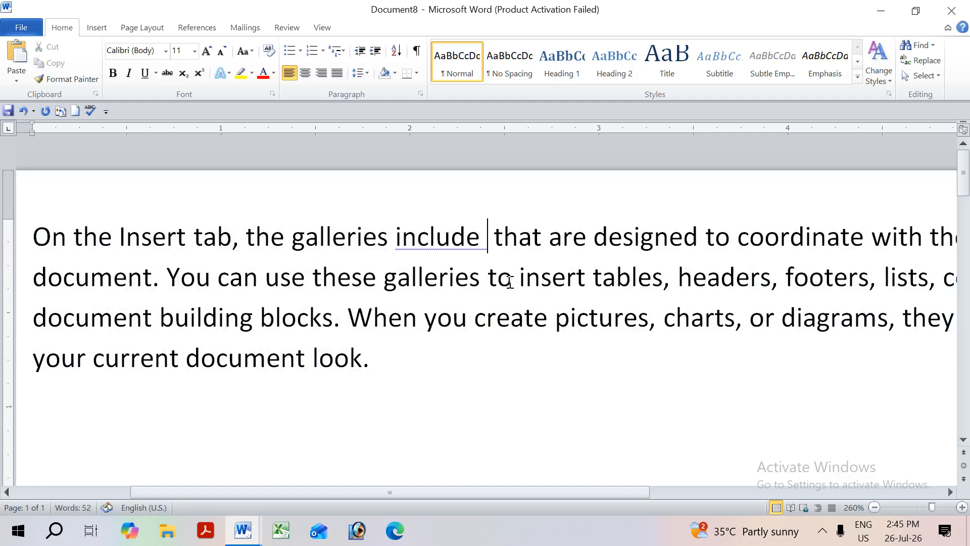
pyautogui.press('Delete')
pyautogui.press('Delete')
pyautogui.press('Delete')
pyautogui.press('Delete')
pyautogui.press('Delete')
pyautogui.press('Delete')
pyautogui.press('Delete')
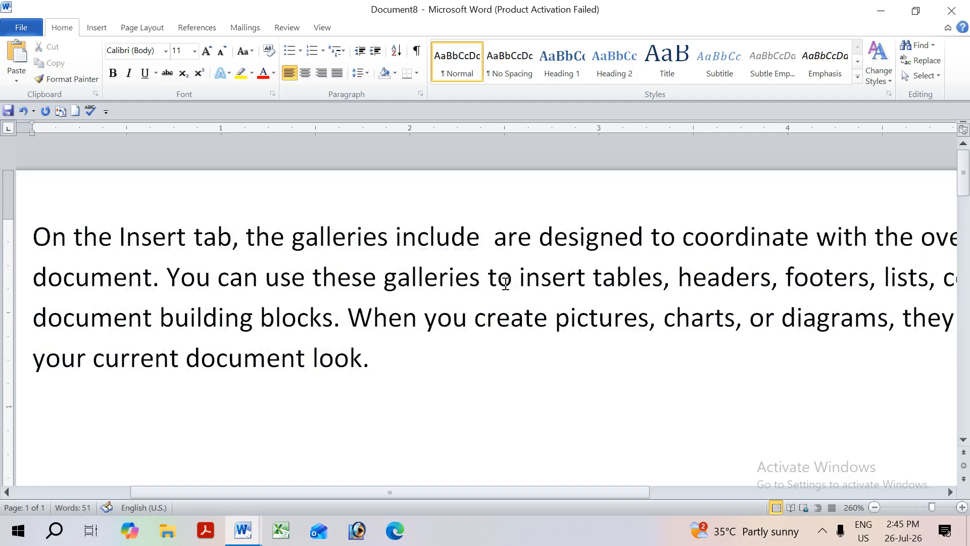
pyautogui.press('Delete')
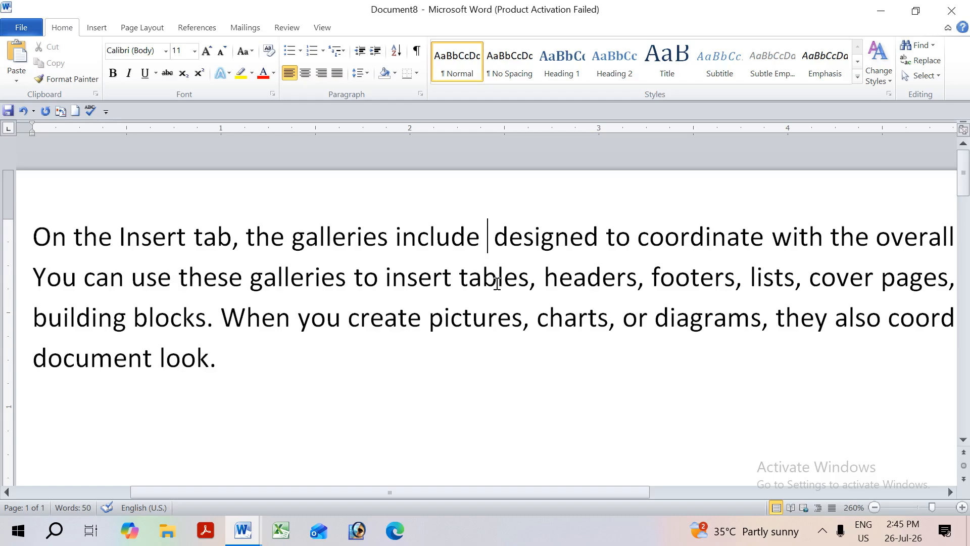
# Step: Erase backwards before "designed" through "include" and into "galleries", leaving only its first letter "g"
pyautogui.press('BackSpace')
pyautogui.press('BackSpace')
pyautogui.press('BackSpace')
pyautogui.press('BackSpace')
pyautogui.press('BackSpace')
pyautogui.press('BackSpace')
pyautogui.press('BackSpace')
pyautogui.press('BackSpace')
pyautogui.press('BackSpace')
pyautogui.press('BackSpace')
pyautogui.press('BackSpace')
pyautogui.press('BackSpace')
pyautogui.press('BackSpace')
pyautogui.press('BackSpace')
pyautogui.press('BackSpace')
pyautogui.press('BackSpace')
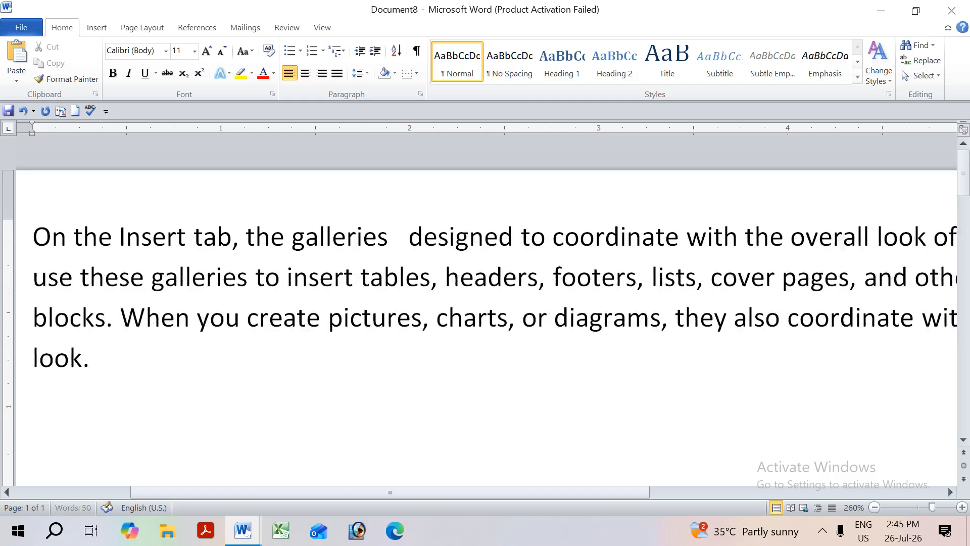
# Step: Check the capitals shortcut in the notes, format the whole paragraph in all caps and turn the all caps off again
pyautogui.hotkey('alt', 'Tab')
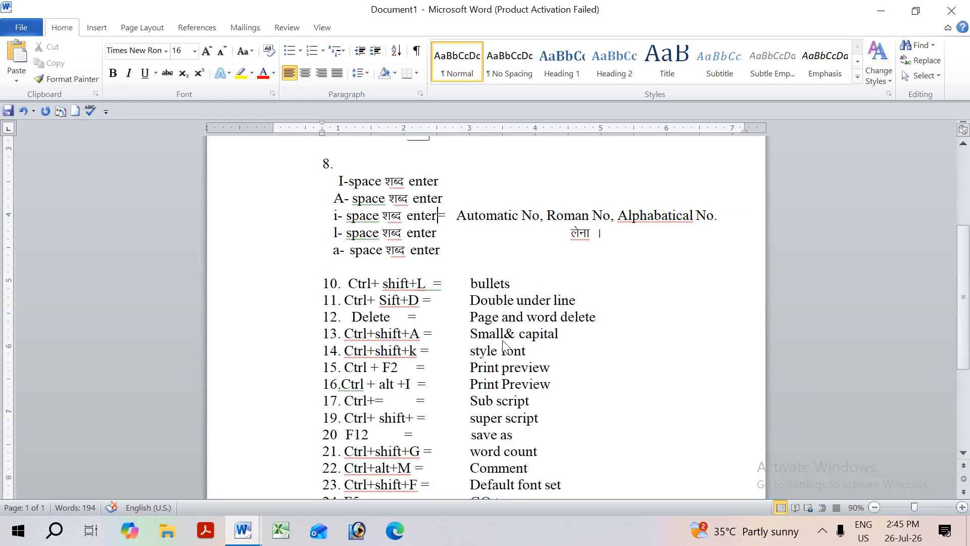
pyautogui.hotkey('alt', 'Tab')
pyautogui.hotkey('ctrl', 'a')
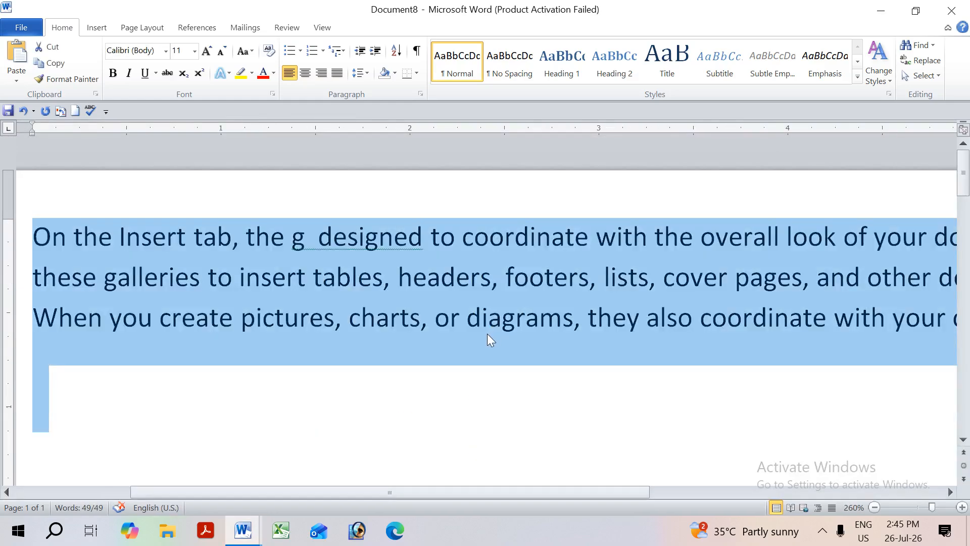
pyautogui.hotkey('ctrl', 'shift', 'a')
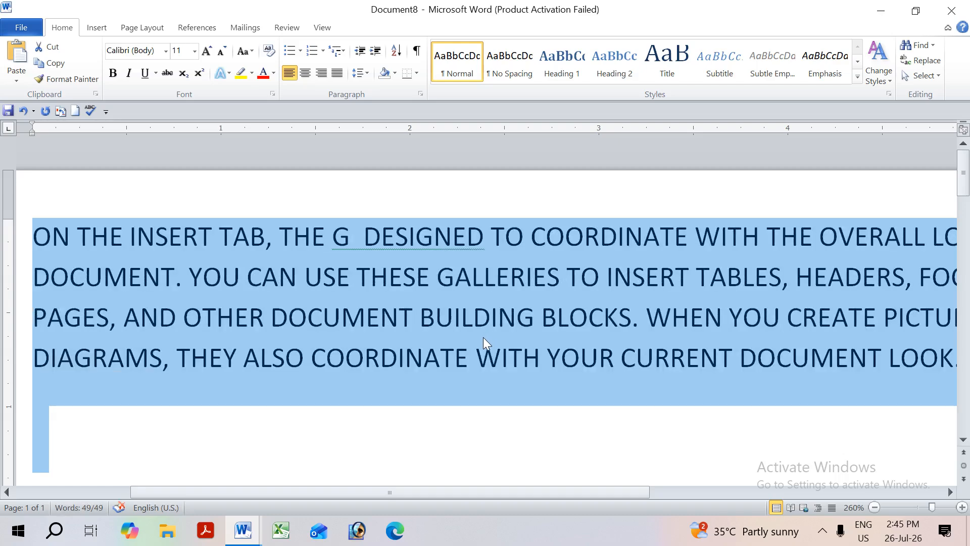
pyautogui.hotkey('ctrl', 'shift', 'a')
# Step: Check the style font shortcut in the notes and apply small caps to the sentence starting "When you create pictures"
pyautogui.hotkey('alt', 'Tab')
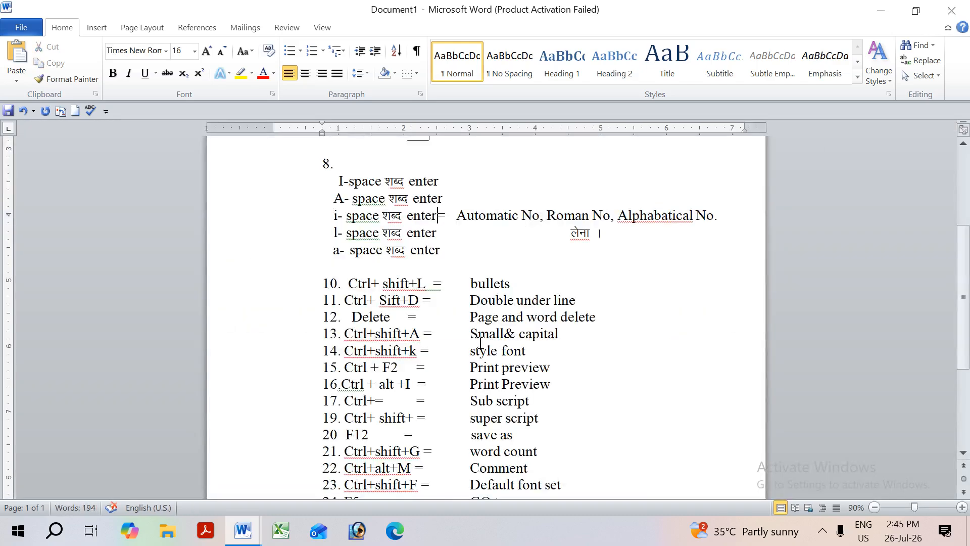
pyautogui.hotkey('alt', 'Tab')
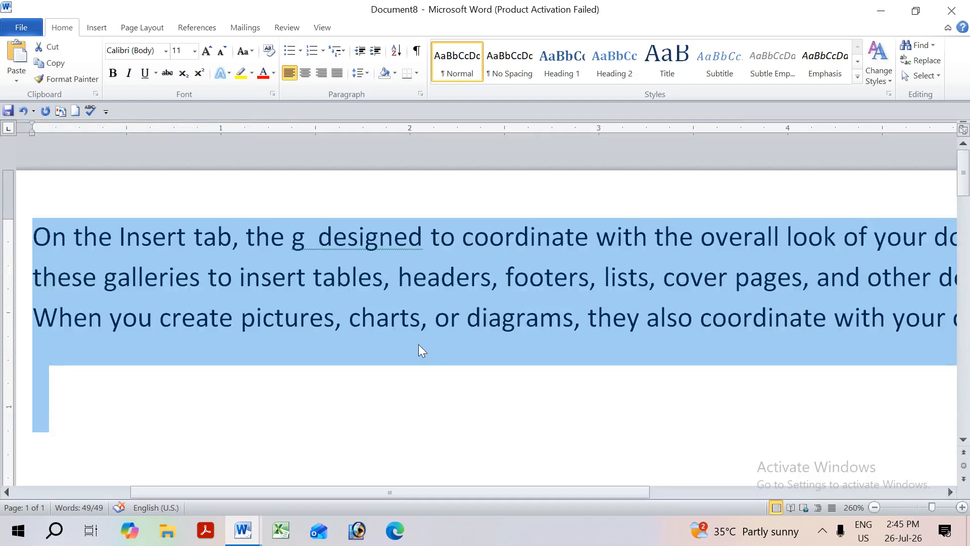
pyautogui.click(366, 328)
pyautogui.scroll(-8, 360, 315)
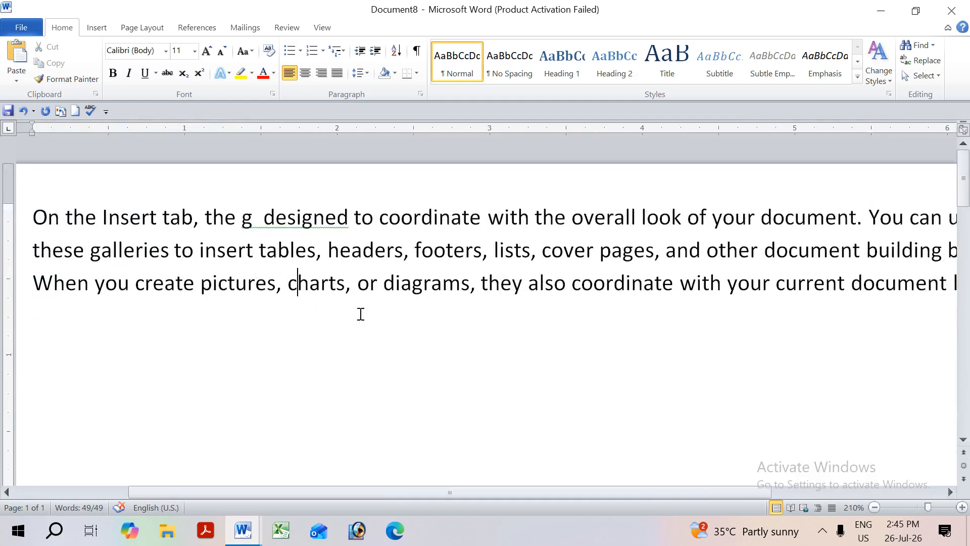
pyautogui.moveTo(35, 253); pyautogui.dragTo(853, 256)
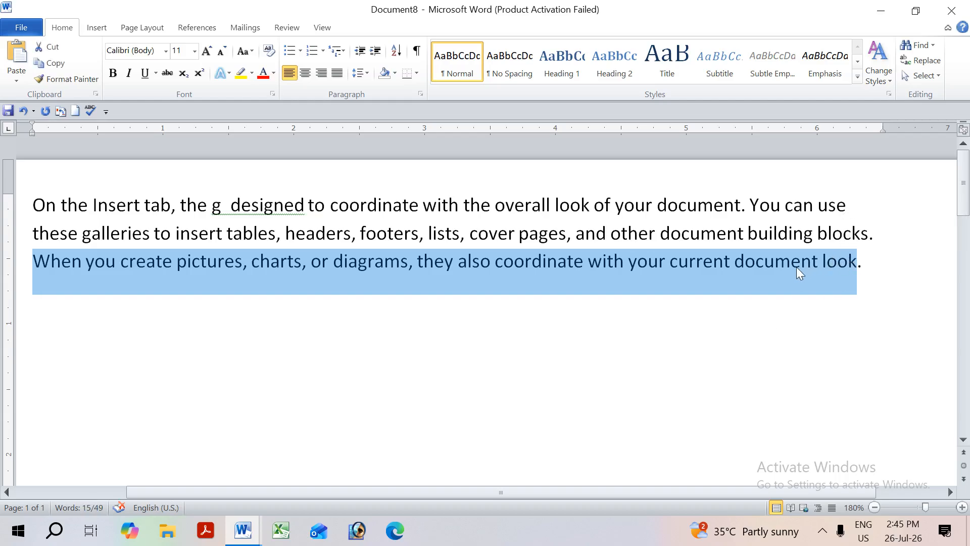
pyautogui.hotkey('ctrl', 'shift', 'k')
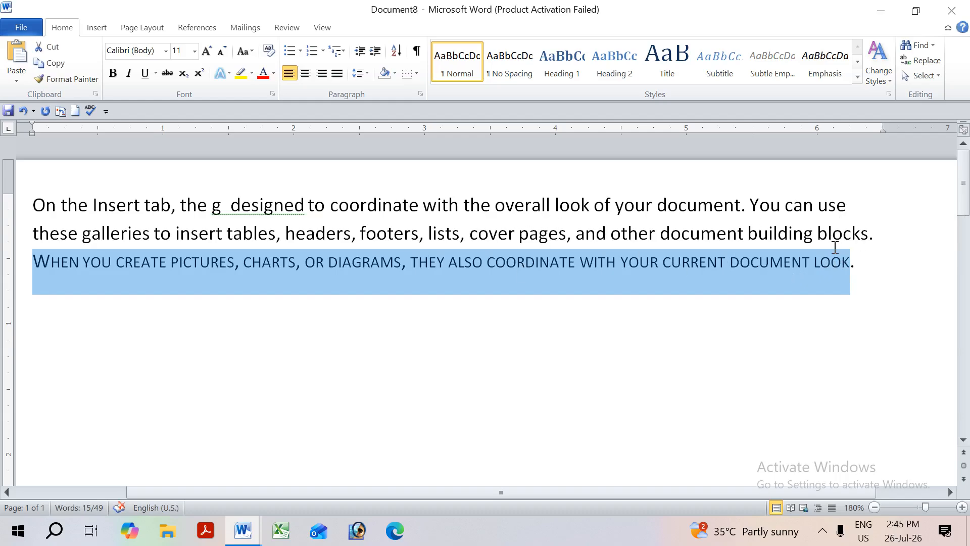
# Step: Format the paragraph's first two sentences, from "On the Insert tab" through "building blocks", in all caps
pyautogui.moveTo(26, 205); pyautogui.dragTo(868, 232)
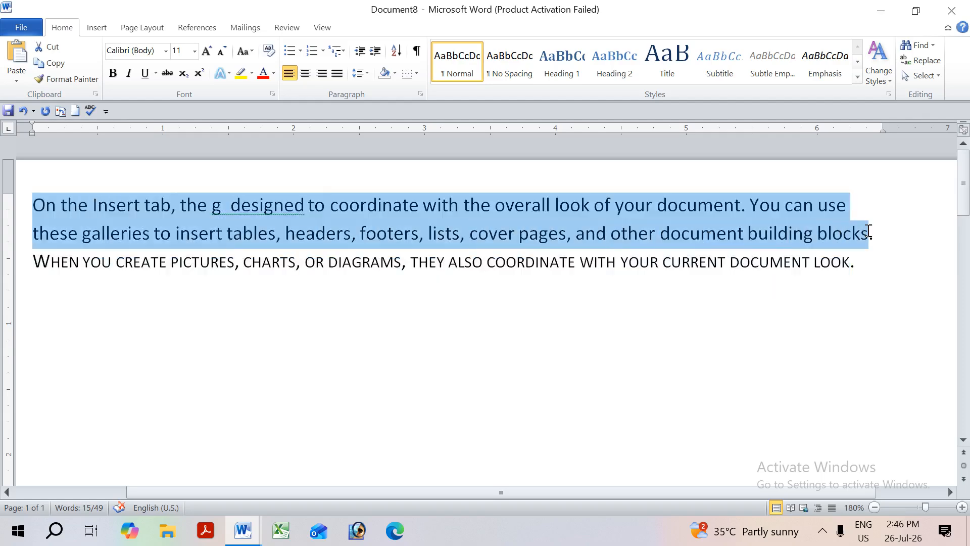
pyautogui.hotkey('ctrl', 'shift', 'a')
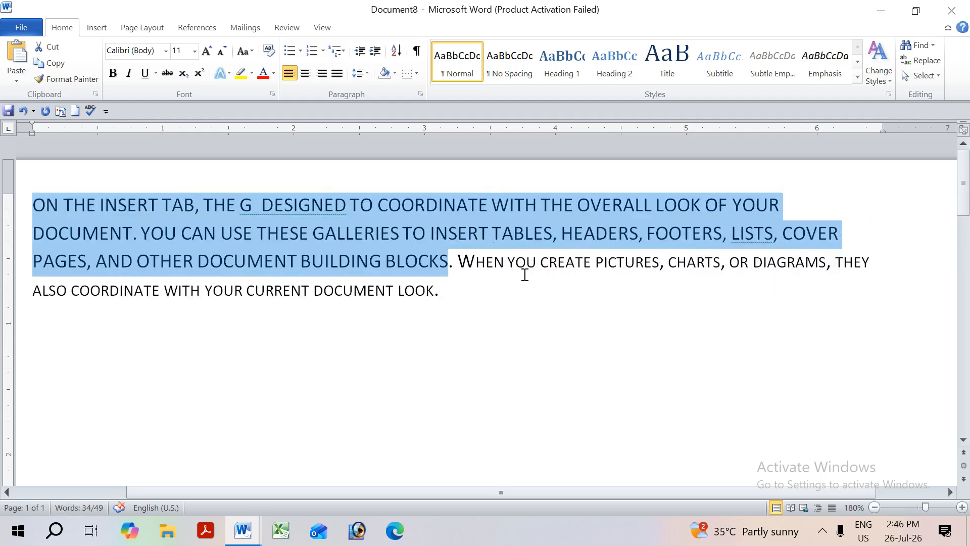
# Step: Check the print preview shortcuts in the notes and view the sample document's print preview twice, returning to the text each time
pyautogui.hotkey('alt', 'Tab')
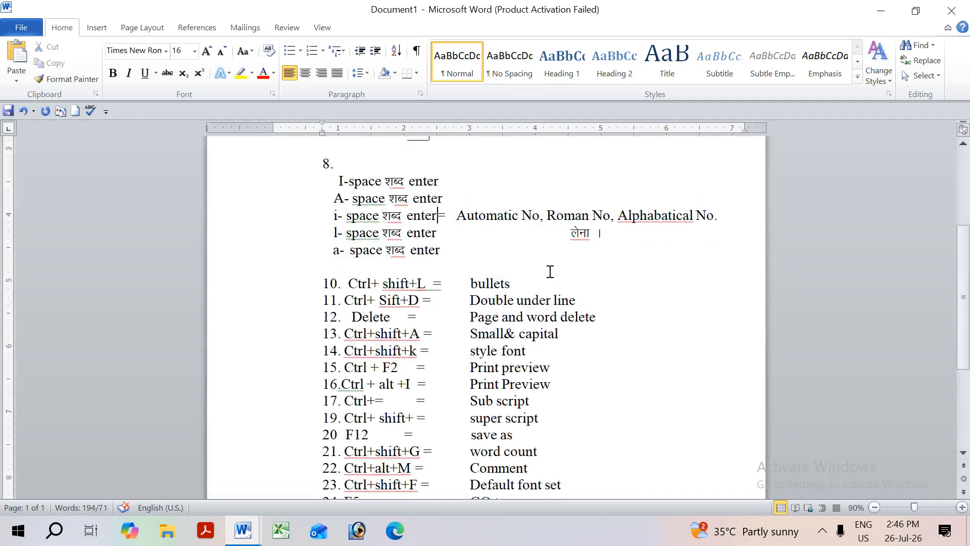
pyautogui.scroll(-1, 490, 411)
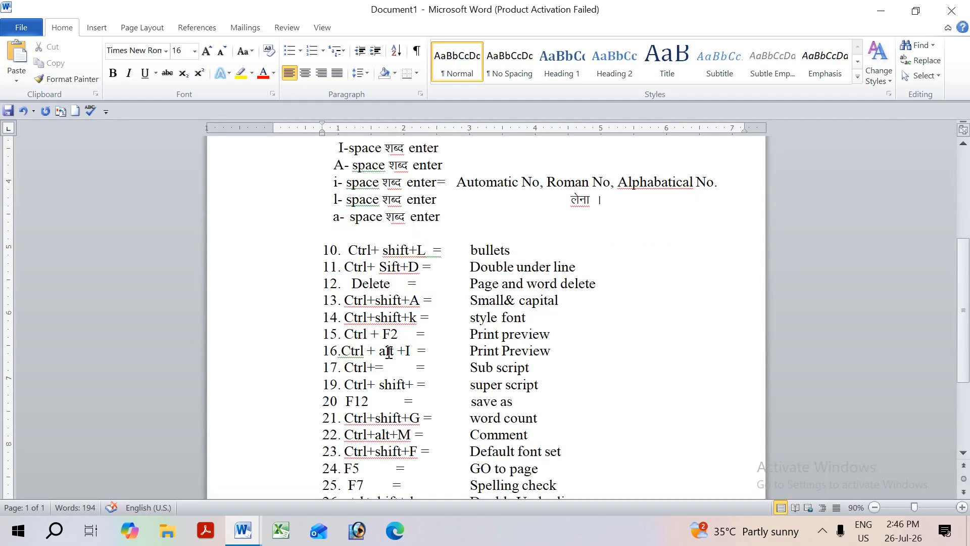
pyautogui.hotkey('alt', 'Tab')
pyautogui.hotkey('ctrl', 'p')
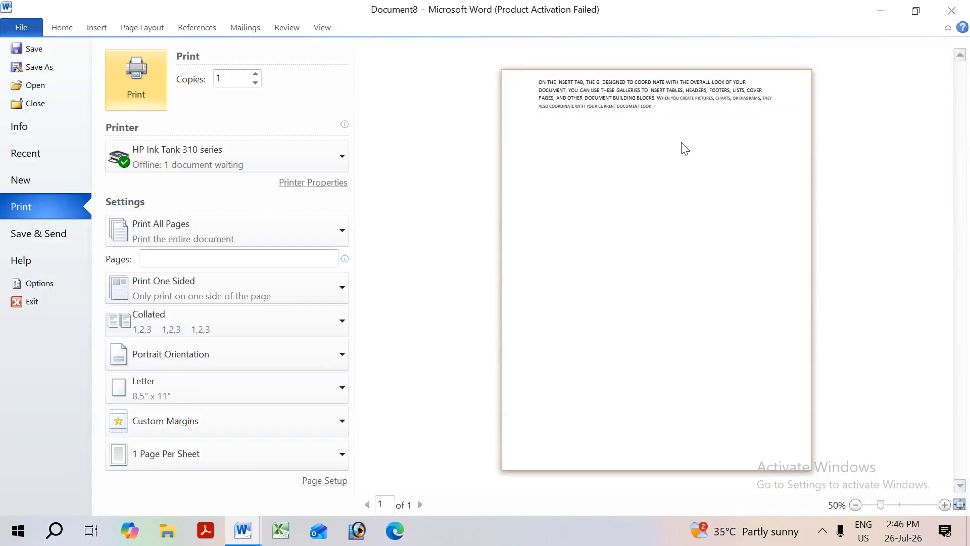
pyautogui.press('Escape')
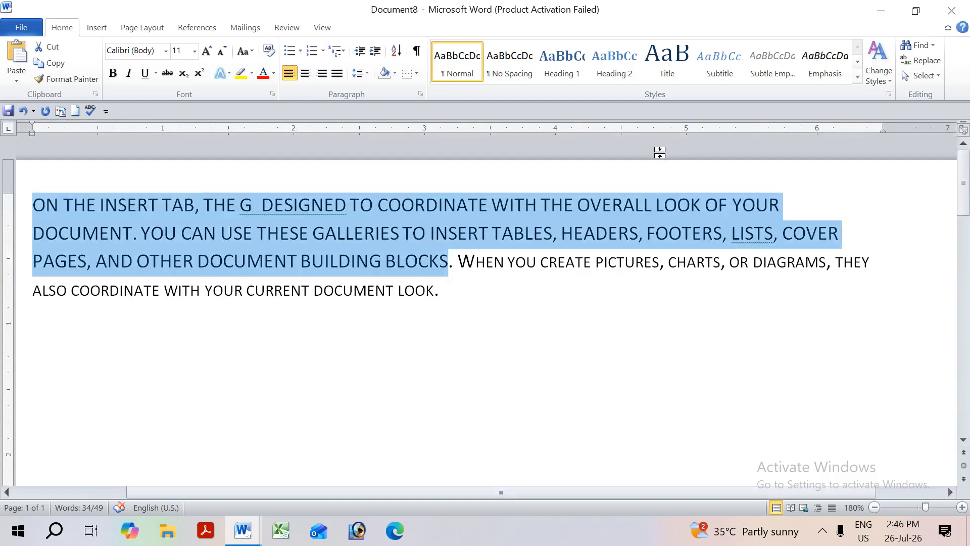
pyautogui.hotkey('ctrl', 'p')
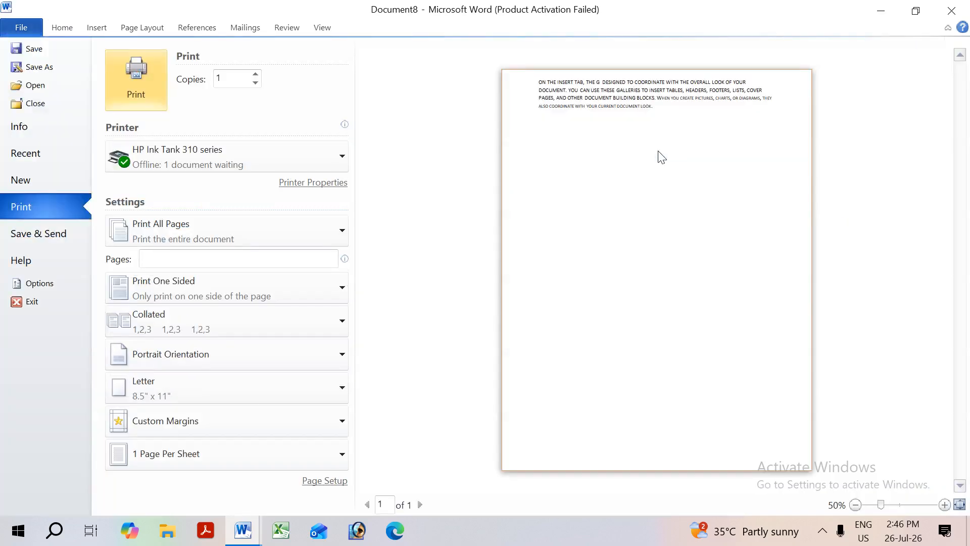
pyautogui.press('Escape')
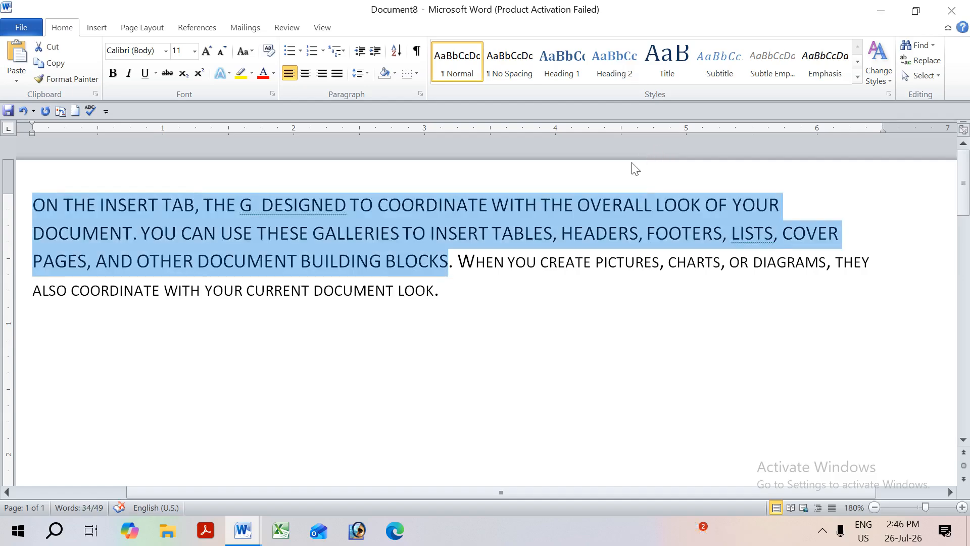
# Step: Check the subscript and superscript shortcuts in the notes and add a new line reading "10th" below the sample paragraph
pyautogui.hotkey('alt', 'Tab')
pyautogui.scroll(-1, 459, 372)
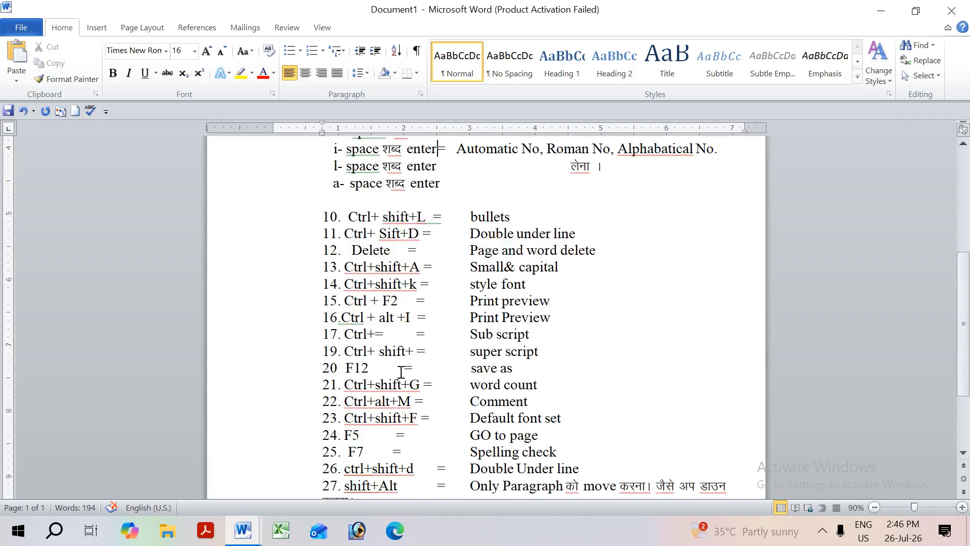
pyautogui.hotkey('alt', 'Tab')
pyautogui.click(470, 291)
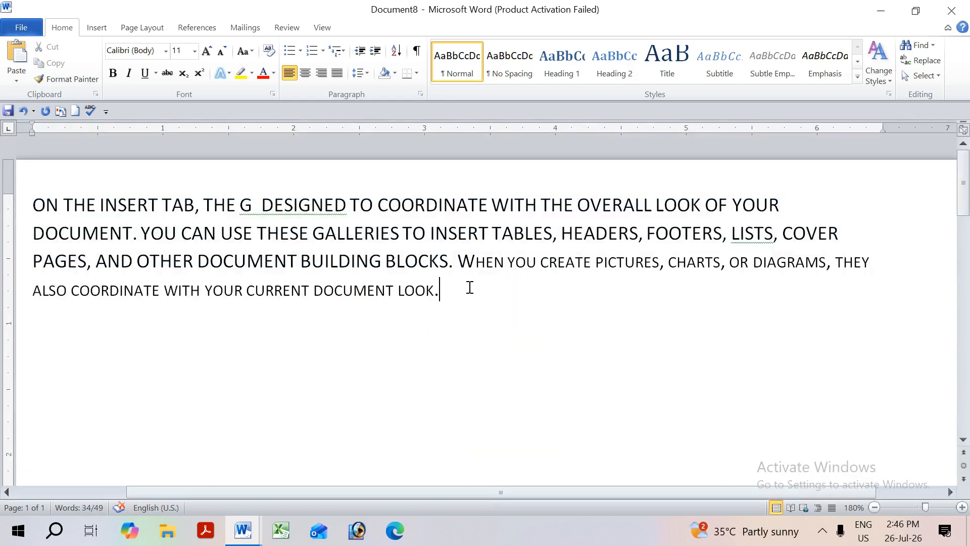
pyautogui.press('Return')
pyautogui.write('10th')
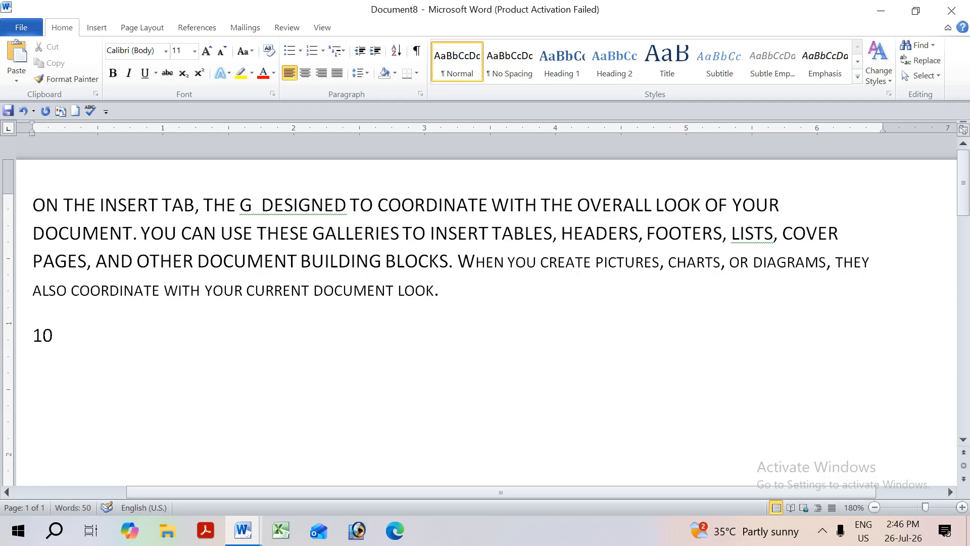
# Step: Switch the "th" of "10th" between superscript and subscript and return it to normal text
pyautogui.hotkey('shift', 'Left')
pyautogui.hotkey('shift', 'Left')
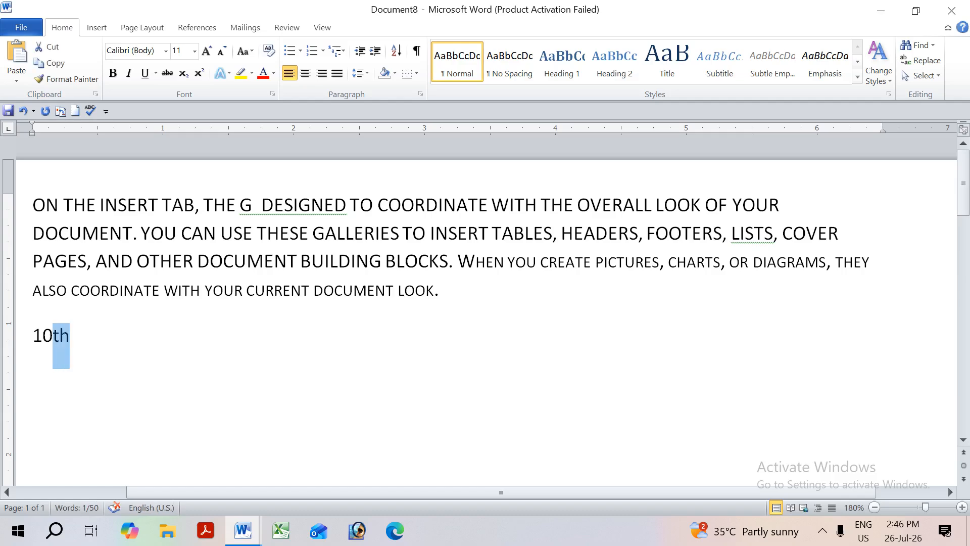
pyautogui.hotkey('ctrl', 'shift', '=')
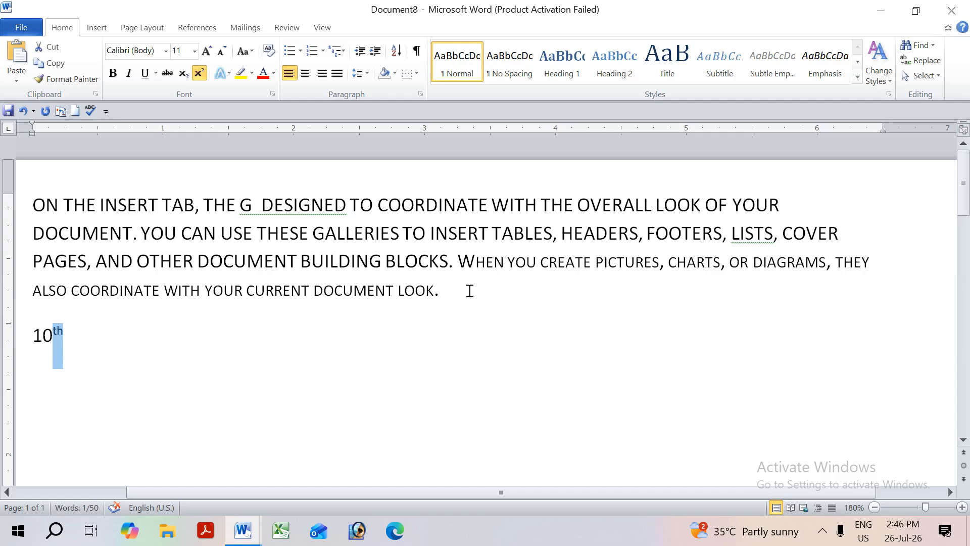
pyautogui.hotkey('ctrl', '=')
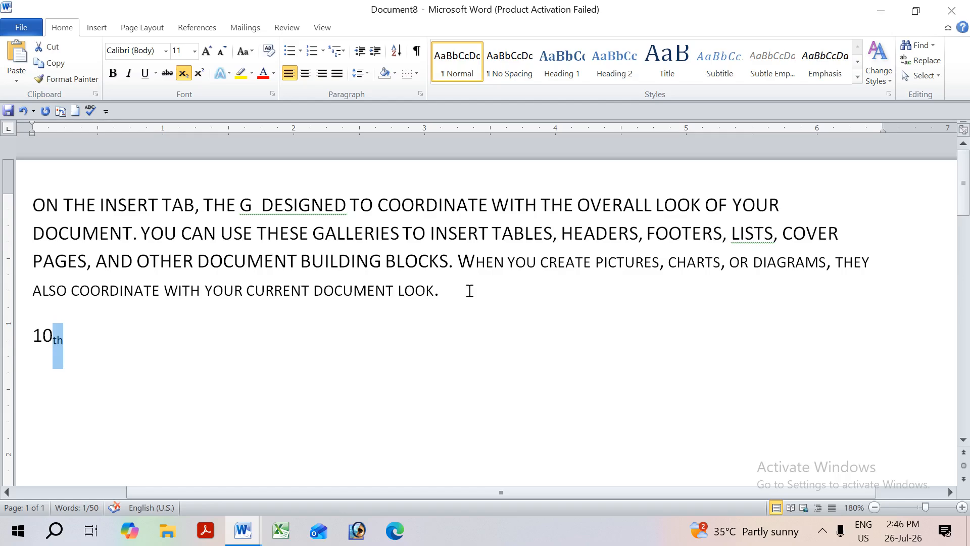
pyautogui.hotkey('ctrl', '=')
pyautogui.hotkey('ctrl', '=')
pyautogui.hotkey('ctrl', 'shift', '=')
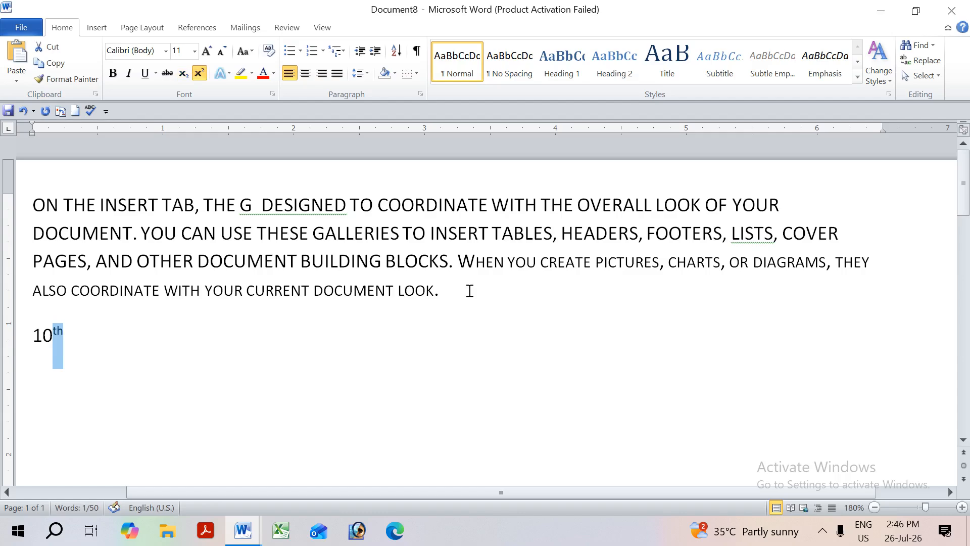
pyautogui.hotkey('ctrl', 'shift', '=')
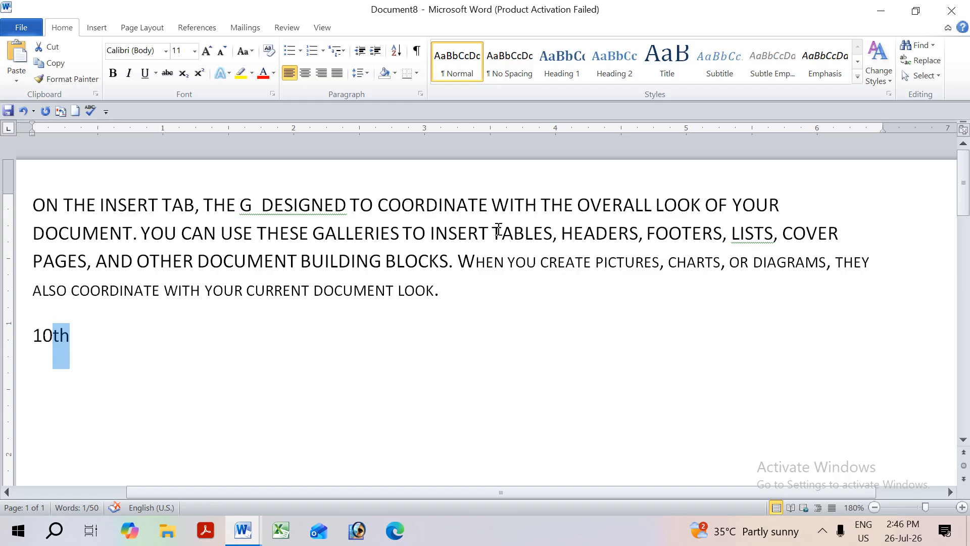
# Step: Save the sample document as a Word document named "yyr" in the Documents folder
pyautogui.scroll(-6, 491, 310)
pyautogui.hotkey('ctrl', 's')
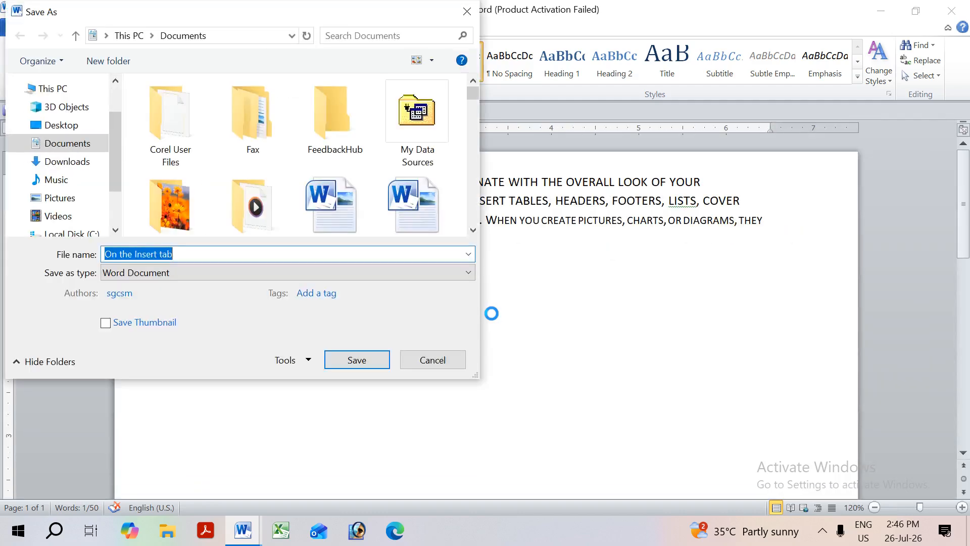
pyautogui.write('yyr')
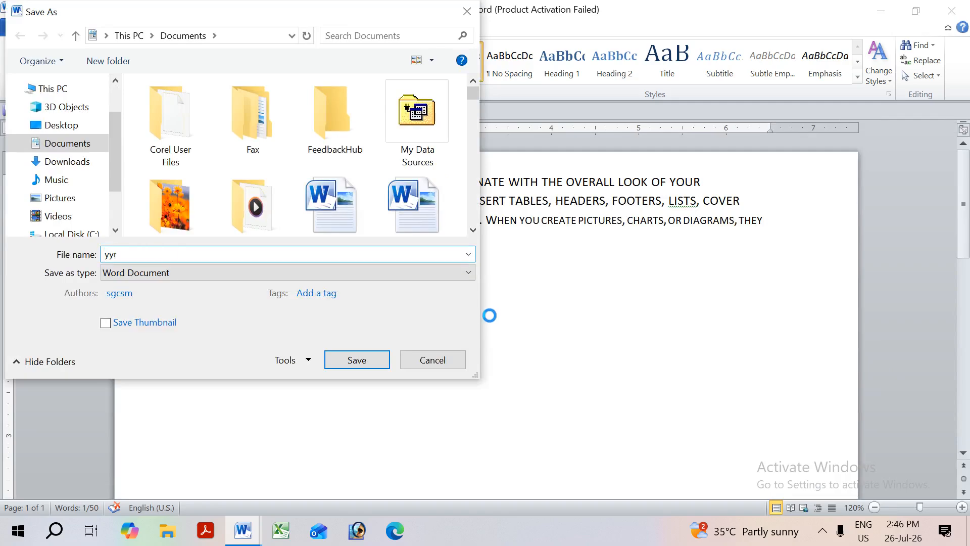
pyautogui.press('Return')
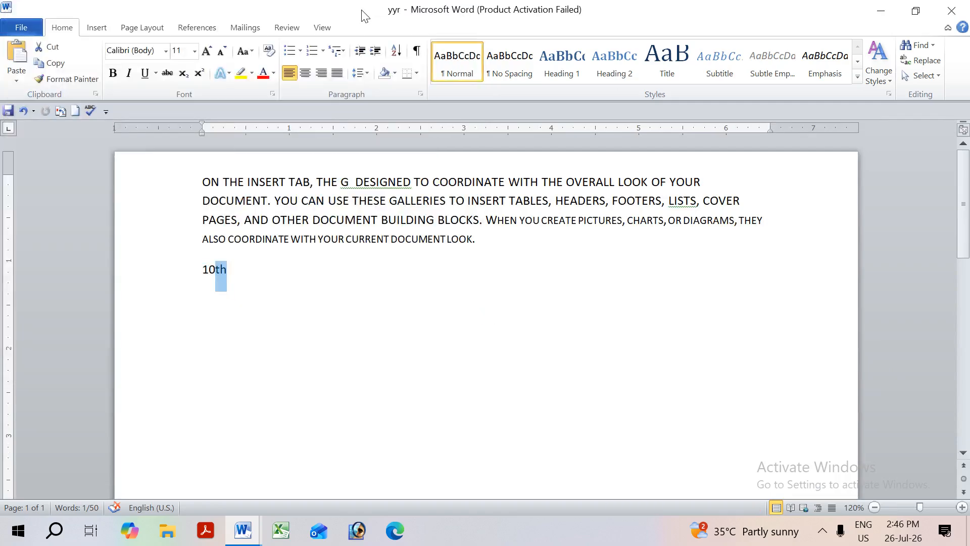
# Step: Save the document under the new name "tatm" with Save As, keeping the Word Document type
pyautogui.click(371, 302)
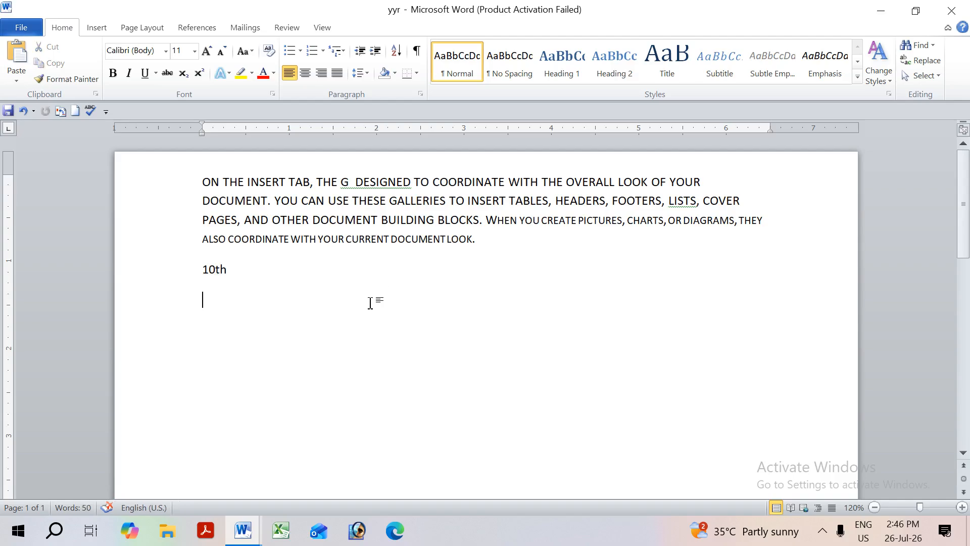
pyautogui.press('F12')
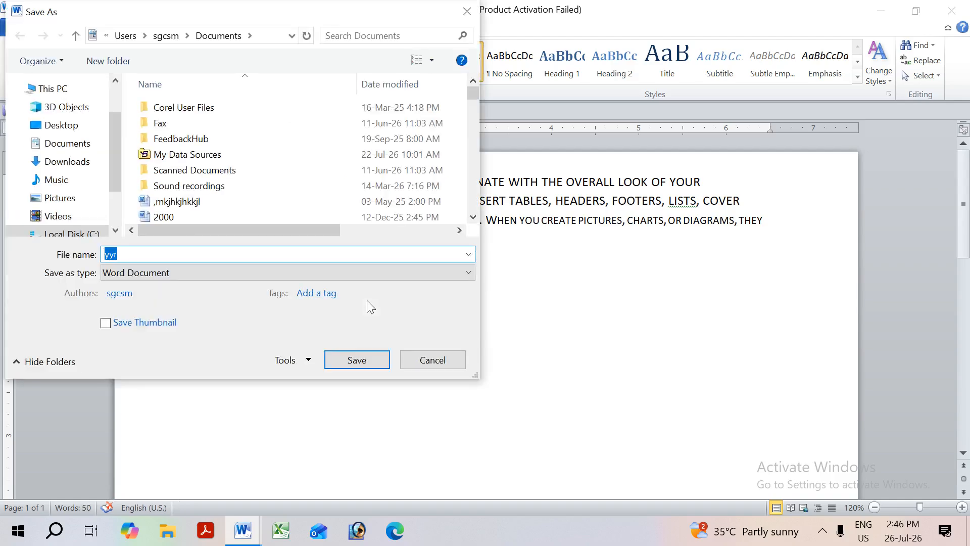
pyautogui.press('BackSpace')
pyautogui.write('ta')
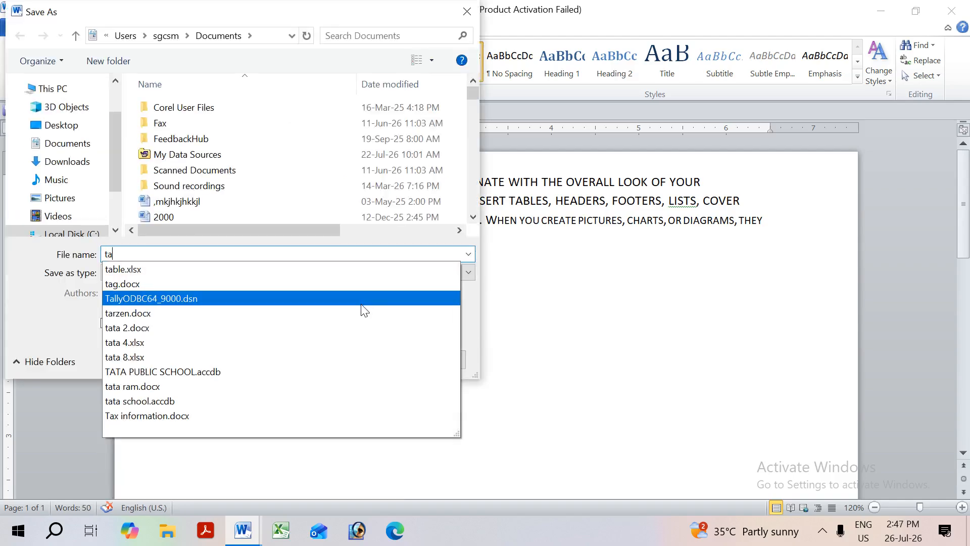
pyautogui.write('tm')
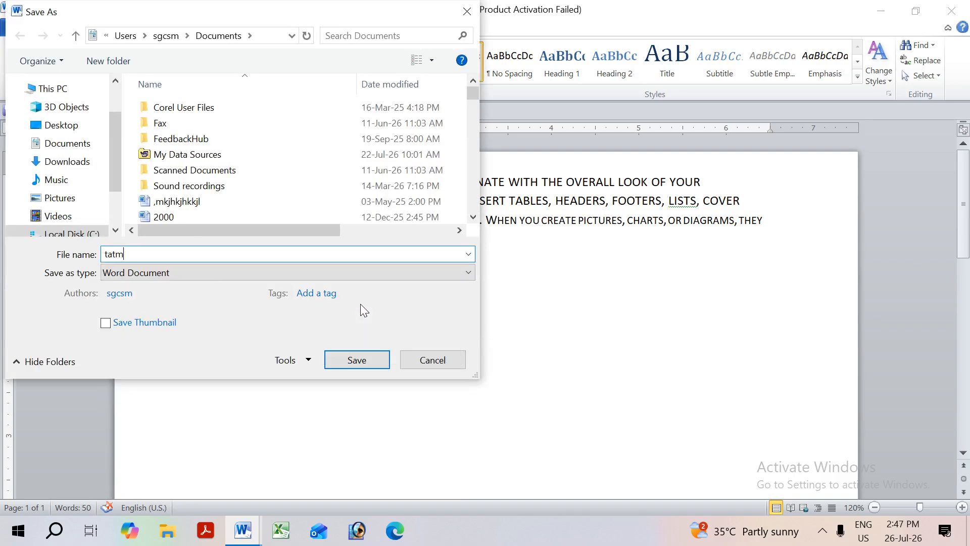
pyautogui.click(383, 361)
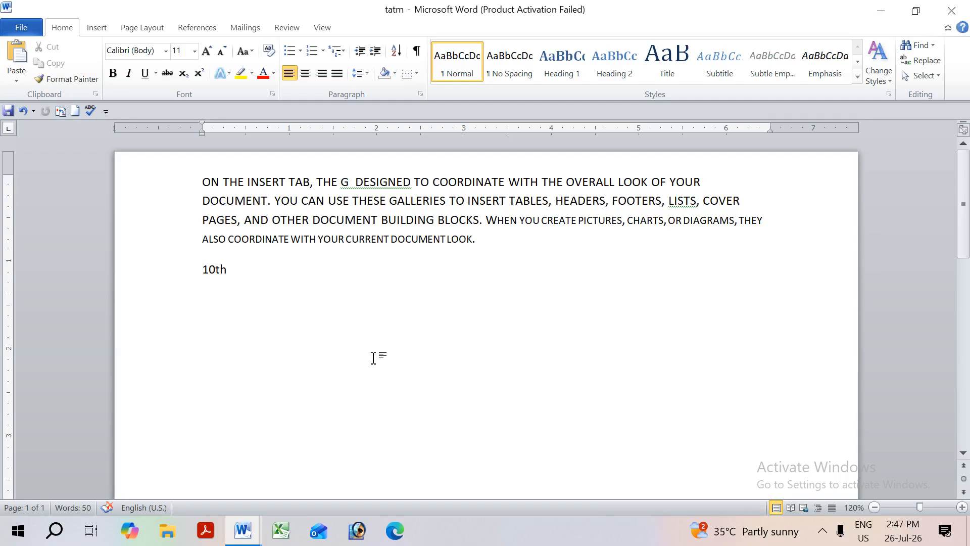
# Step: Check the word count shortcut in the notes and view the word count statistics for the whole sample document
pyautogui.hotkey('alt', 'Tab')
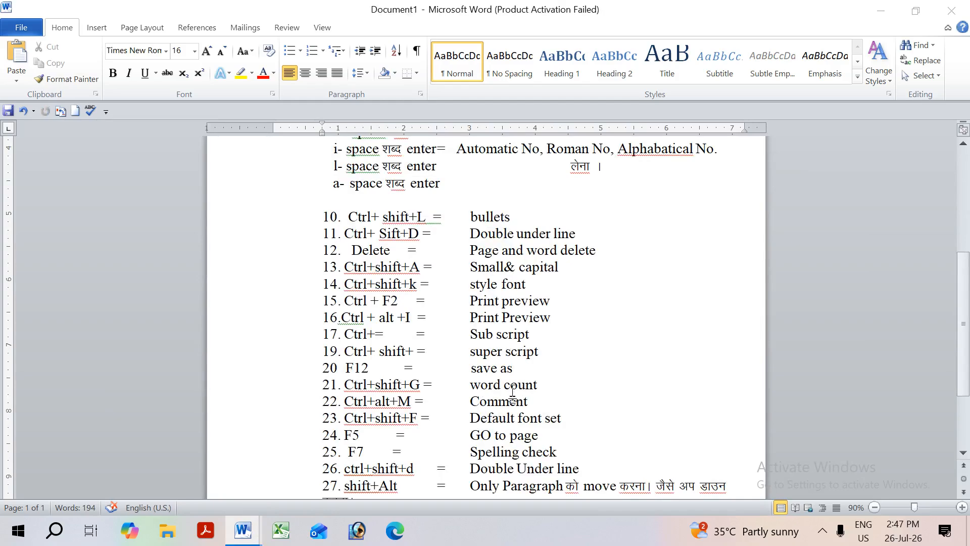
pyautogui.hotkey('alt', 'Tab')
pyautogui.hotkey('ctrl', 'a')
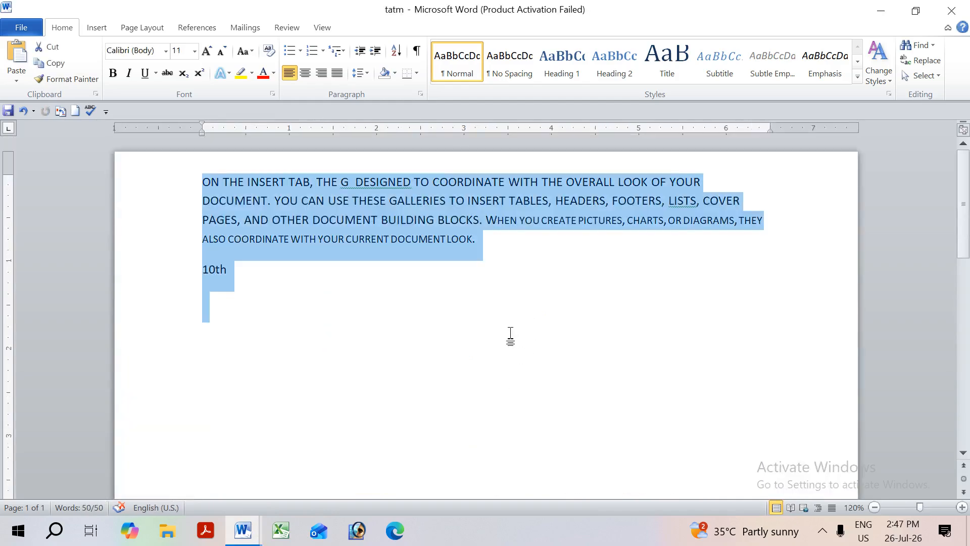
pyautogui.hotkey('ctrl', 'shift', 'g')
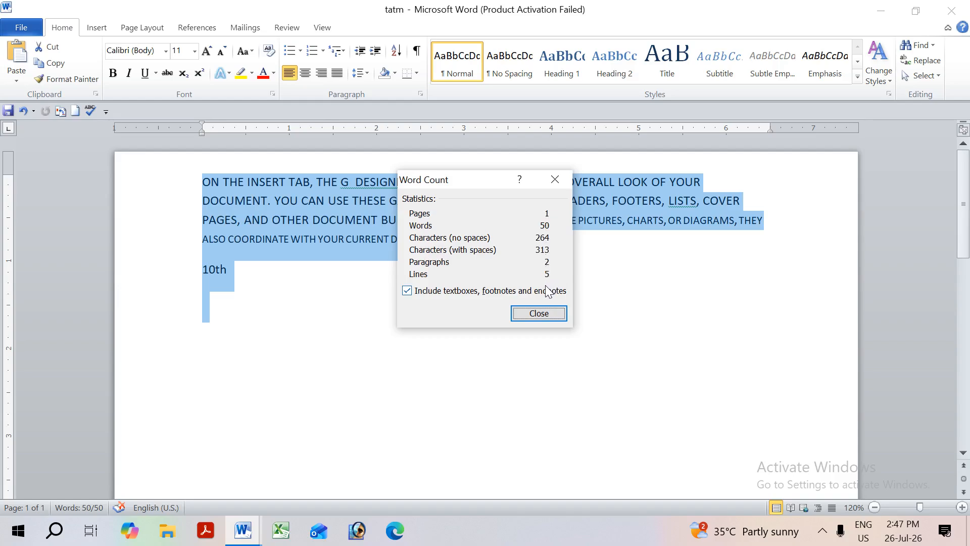
pyautogui.click(555, 179)
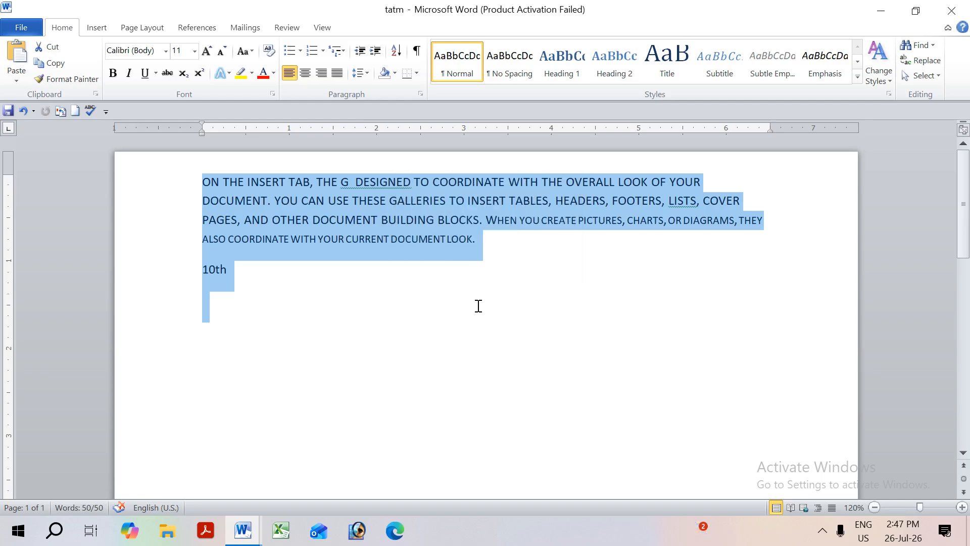
# Step: Check the comment shortcut in the notes and attach the comment "your word is wrong" to "INSERT" before "TABLES", then preview it
pyautogui.hotkey('alt', 'Tab')
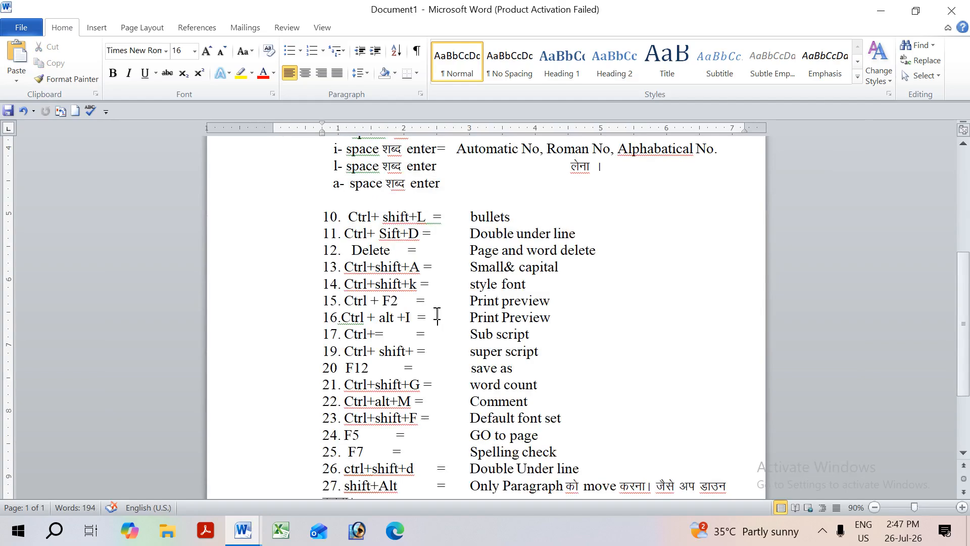
pyautogui.hotkey('alt', 'Tab')
pyautogui.click(494, 275)
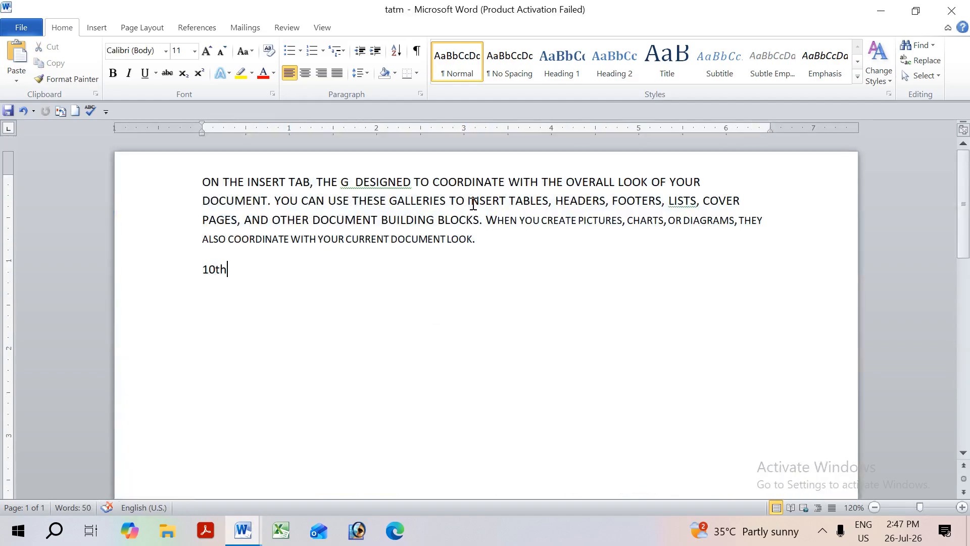
pyautogui.moveTo(465, 201)
pyautogui.mouseDown()
pyautogui.moveTo(505, 201)
pyautogui.moveTo(466, 202)
pyautogui.mouseUp()
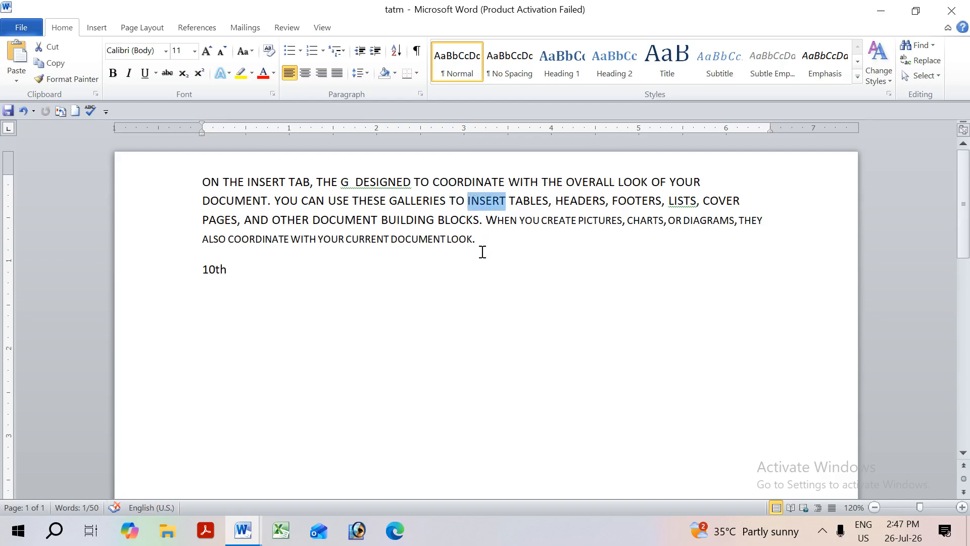
pyautogui.hotkey('ctrl', 'alt', 'm')
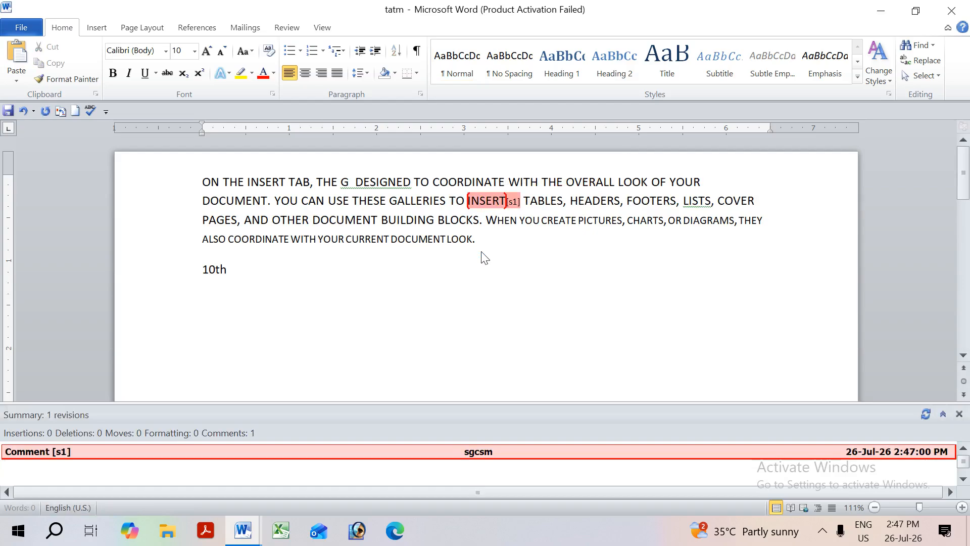
pyautogui.write('your word is wrong')
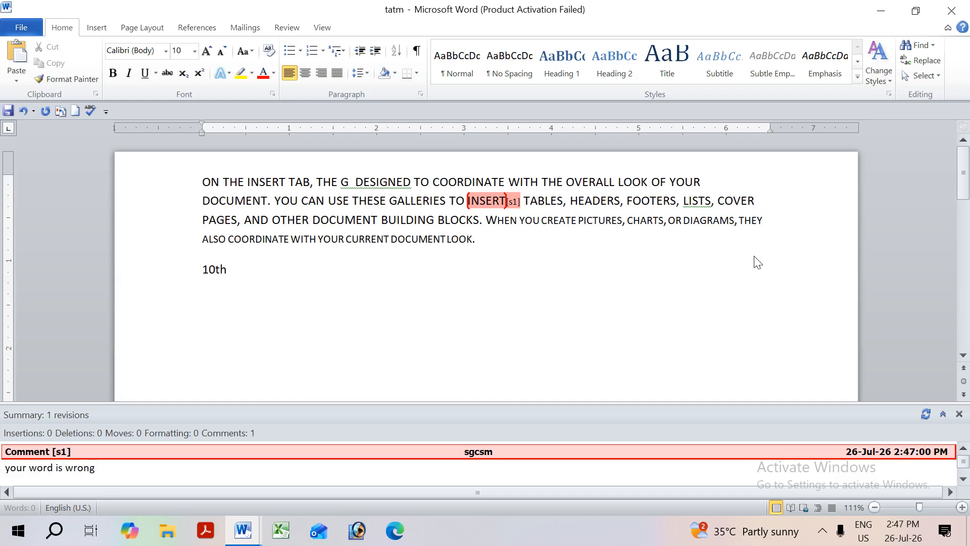
pyautogui.click(959, 413)
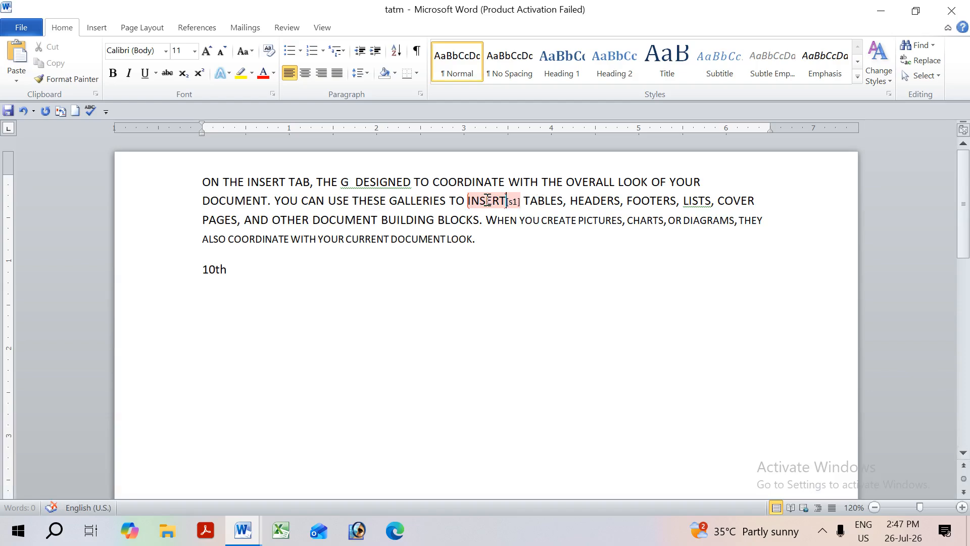
pyautogui.moveTo(487, 200)
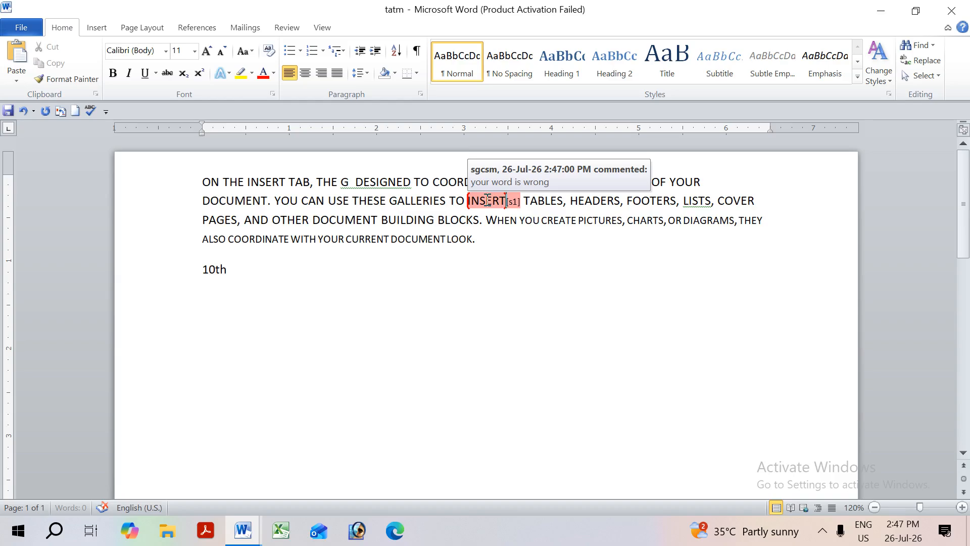
# Step: Delete the comment attached to "INSERT" before "TABLES" in the sample document
pyautogui.click(486, 200)
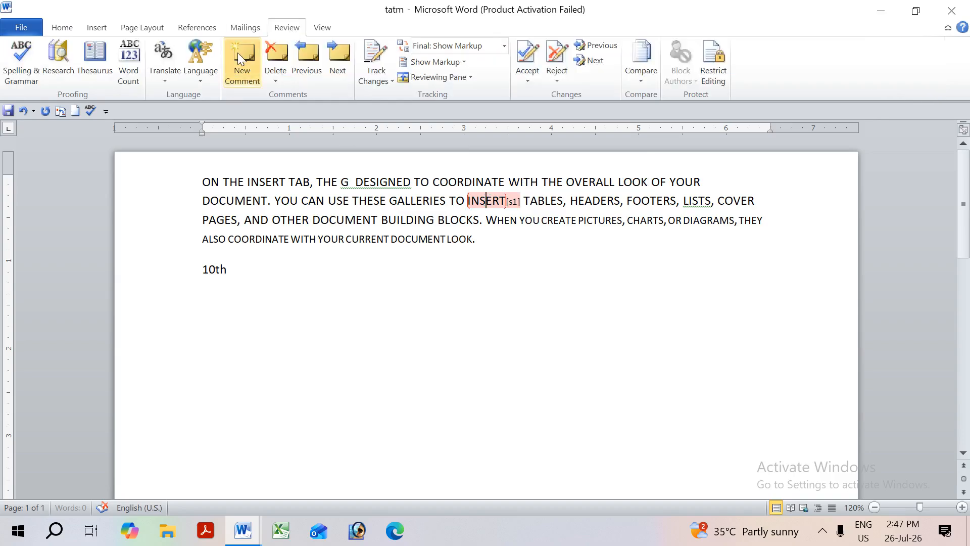
pyautogui.click(275, 58)
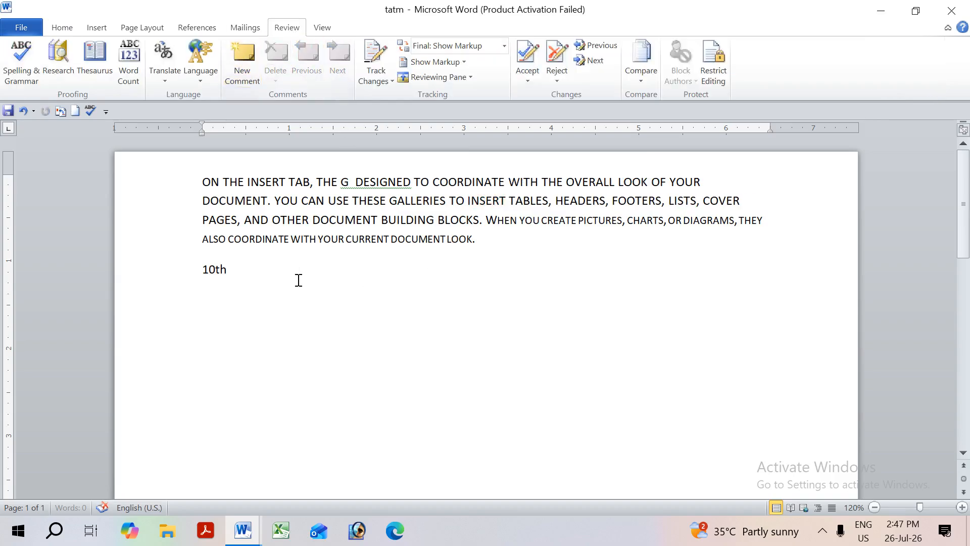
pyautogui.click(241, 267)
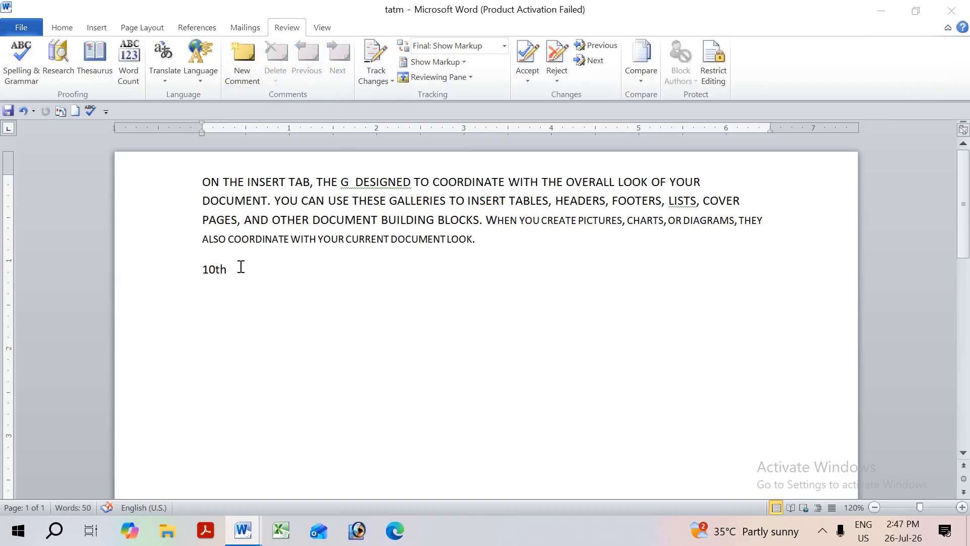
# Step: Check the default font shortcut in the notes, and set all the sample text to Times New Roman, Regular, size 16
pyautogui.hotkey('alt', 'Tab')
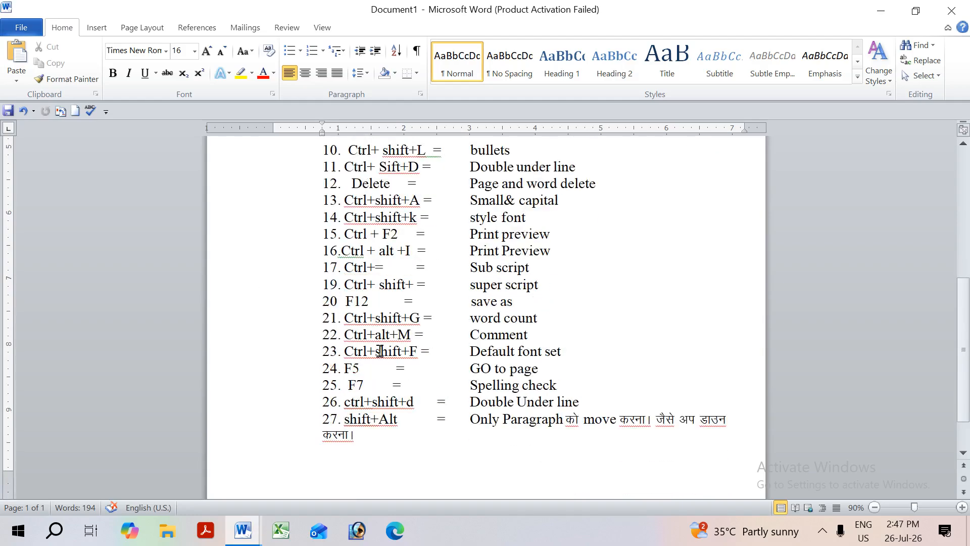
pyautogui.hotkey('alt', 'Tab')
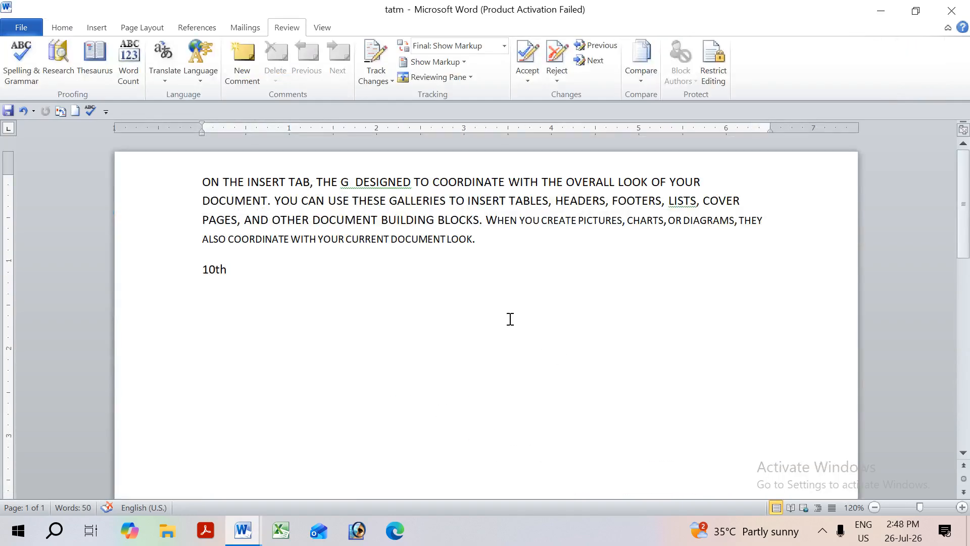
pyautogui.hotkey('ctrl', 'a')
pyautogui.hotkey('ctrl', 'd')
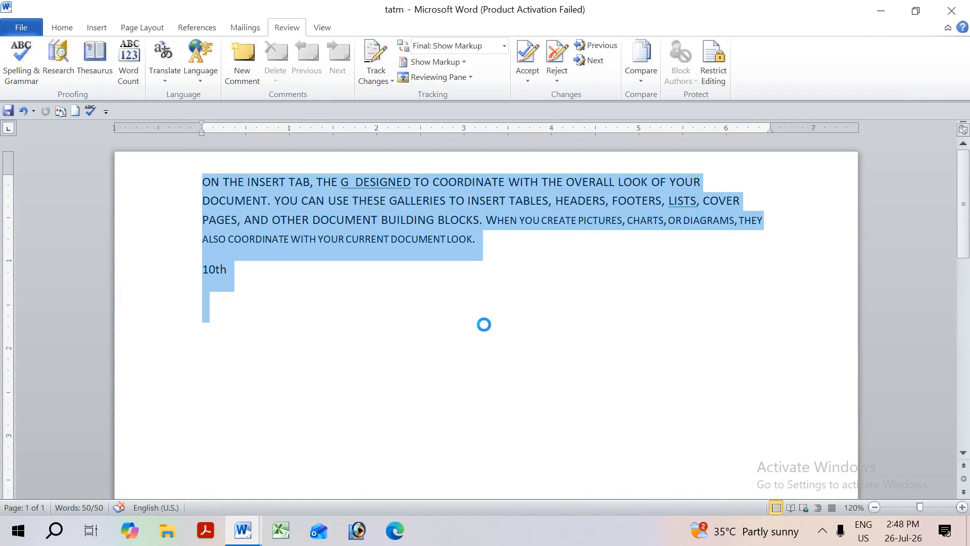
pyautogui.write('times')
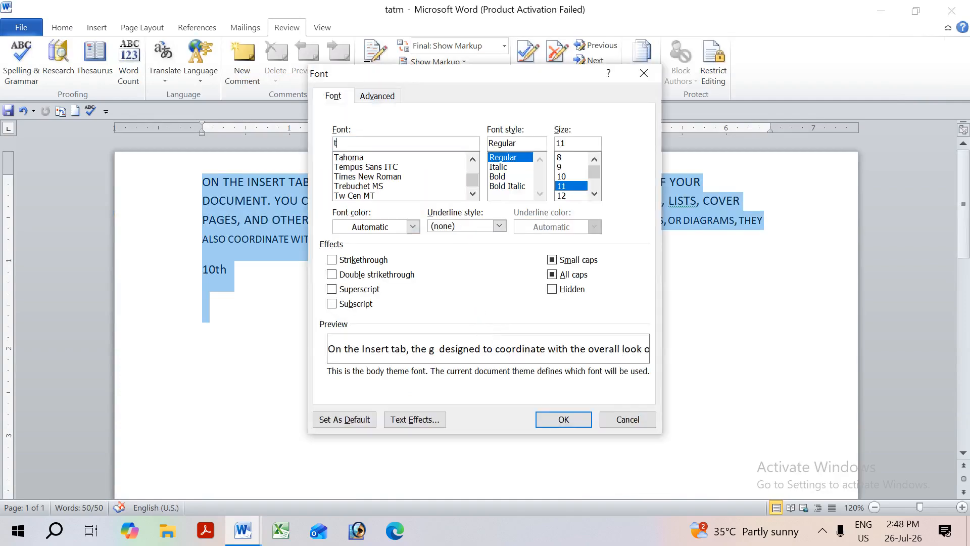
pyautogui.press('Tab')
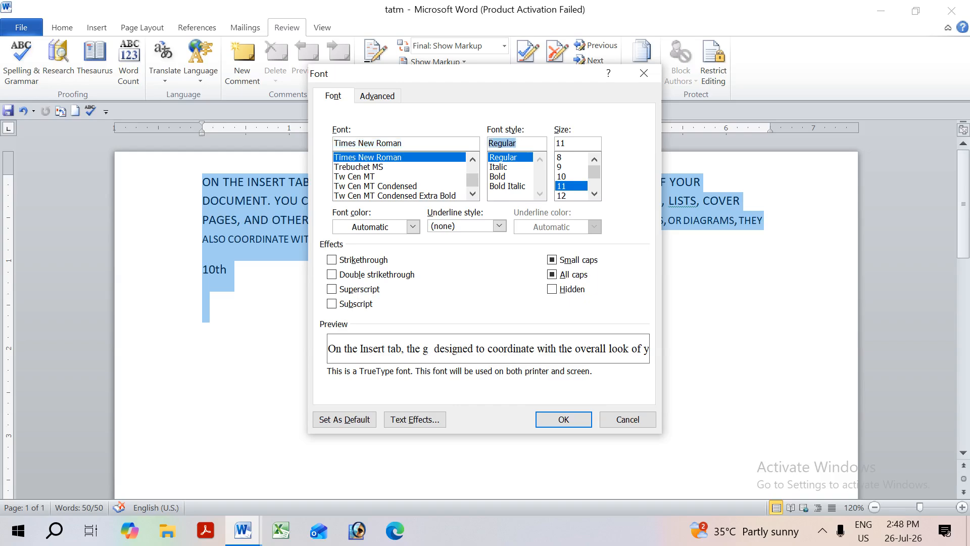
pyautogui.press('Down')
pyautogui.press('Up')
pyautogui.press('Tab')
pyautogui.press('Down')
pyautogui.press('Down')
pyautogui.press('Down')
pyautogui.press('Down')
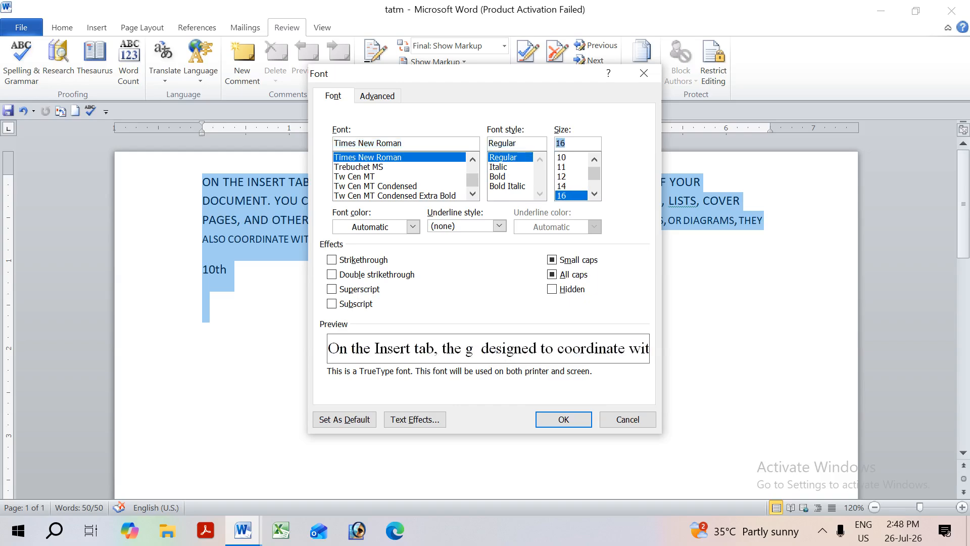
pyautogui.press('Return')
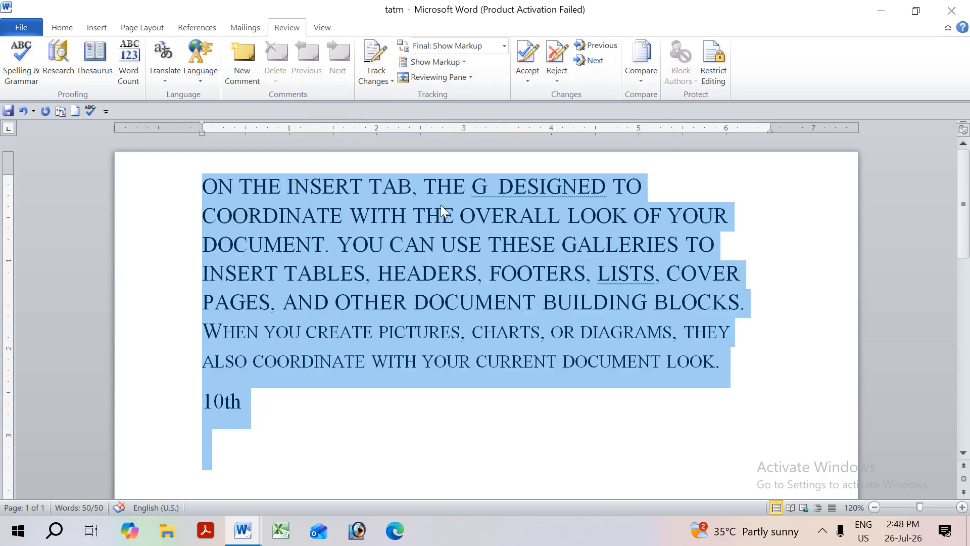
# Step: Clear all the sample text and extend the document to four blank pages
pyautogui.press('Delete')
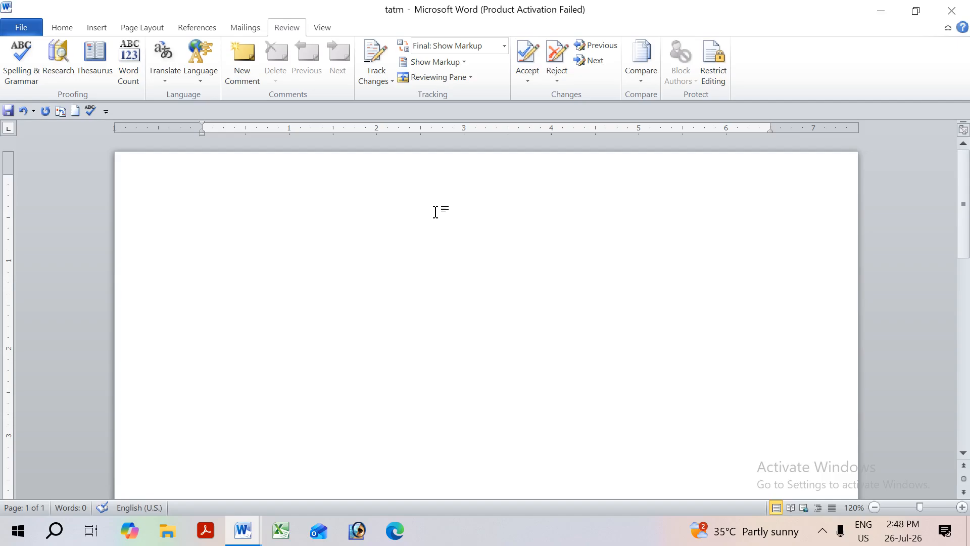
pyautogui.scroll(-6, 433, 213)
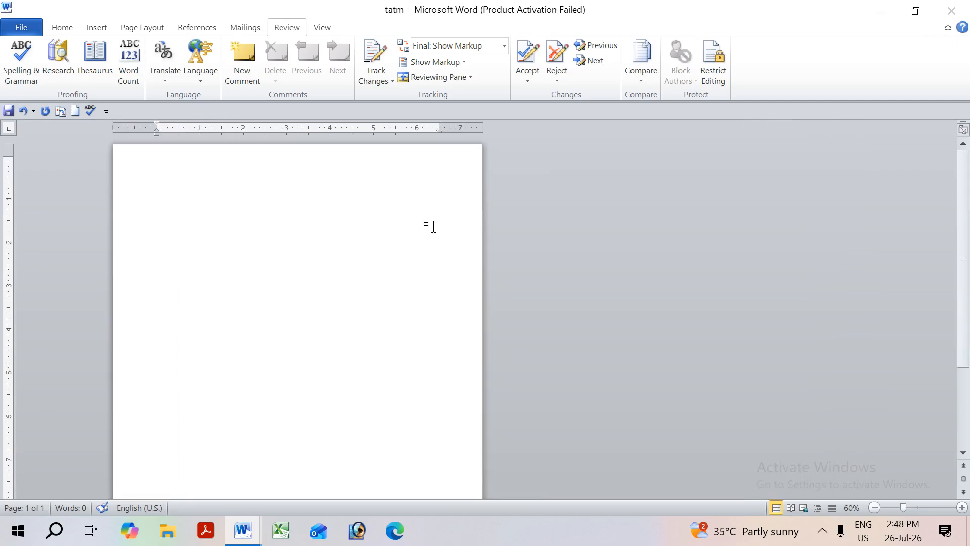
pyautogui.hotkey('ctrl', 'g')
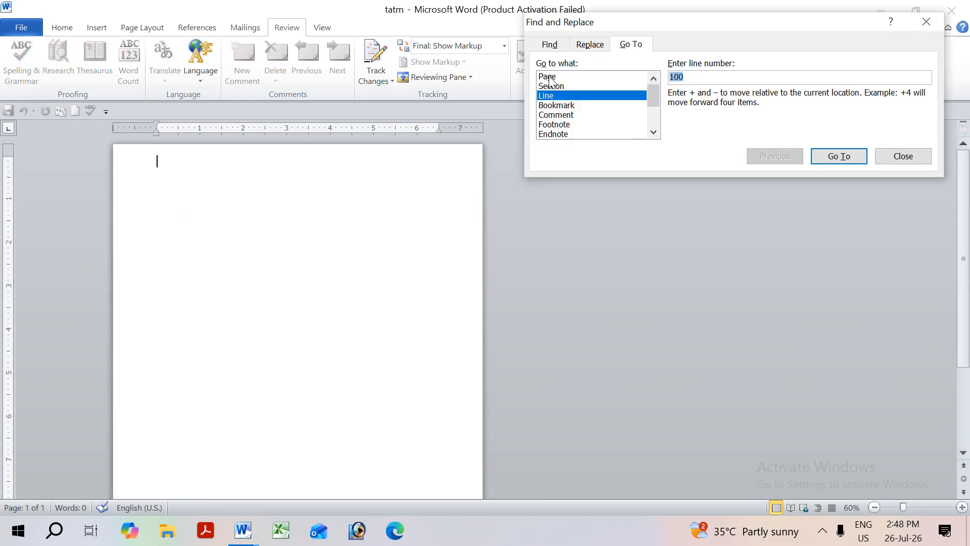
pyautogui.click(897, 156)
pyautogui.keyDown('ctrl'); pyautogui.scroll(-4, 268, 275); pyautogui.keyUp('ctrl')
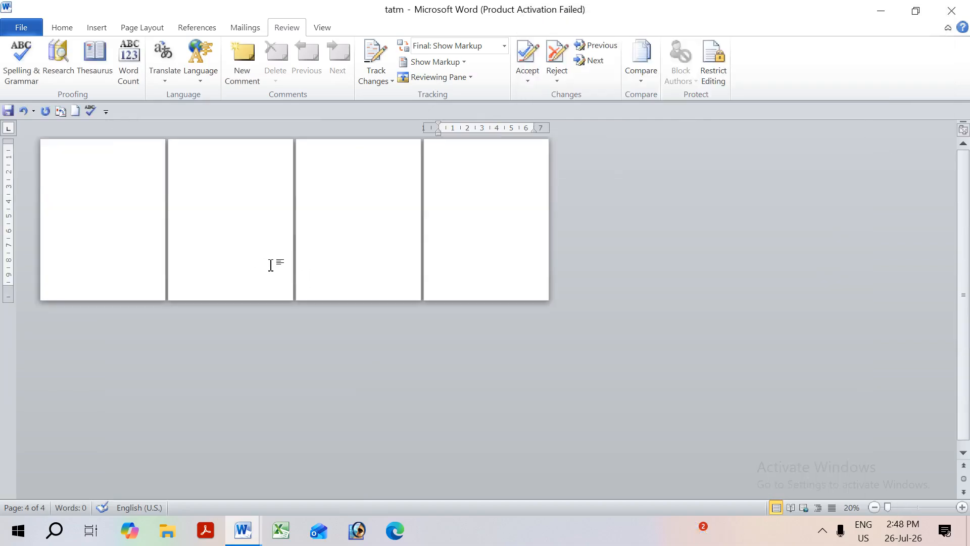
# Step: Jump to page 1 of the blank document with Go To
pyautogui.hotkey('ctrl', 'g')
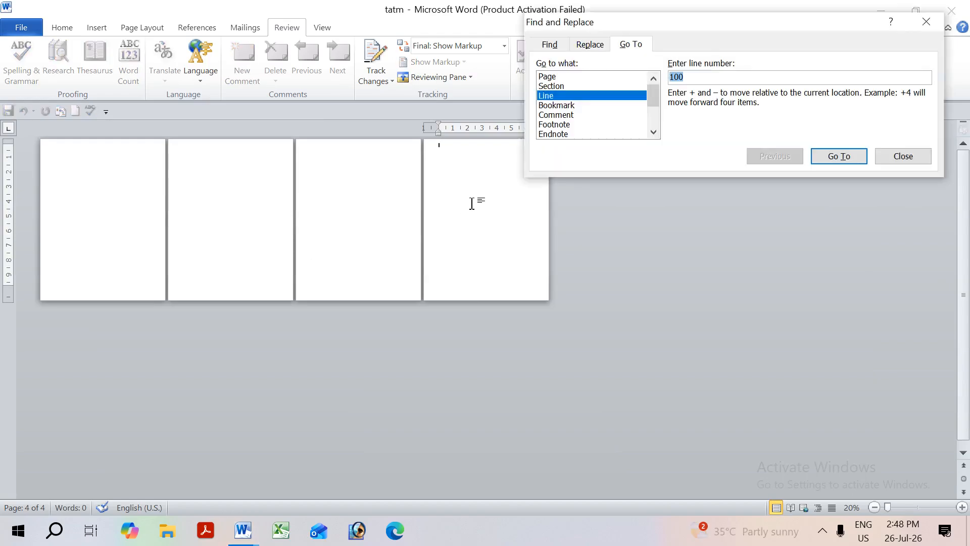
pyautogui.click(547, 77)
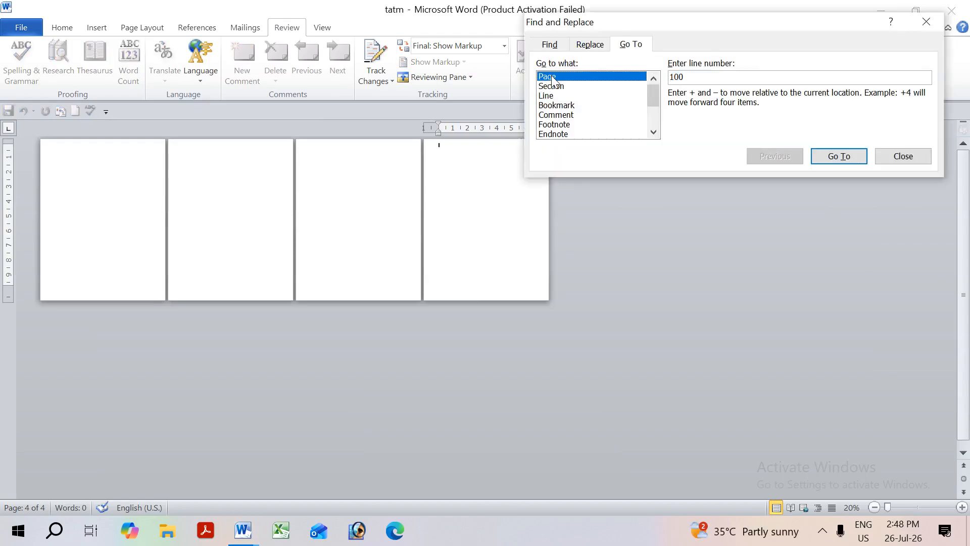
pyautogui.click(708, 77)
pyautogui.write('1')
pyautogui.click(854, 156)
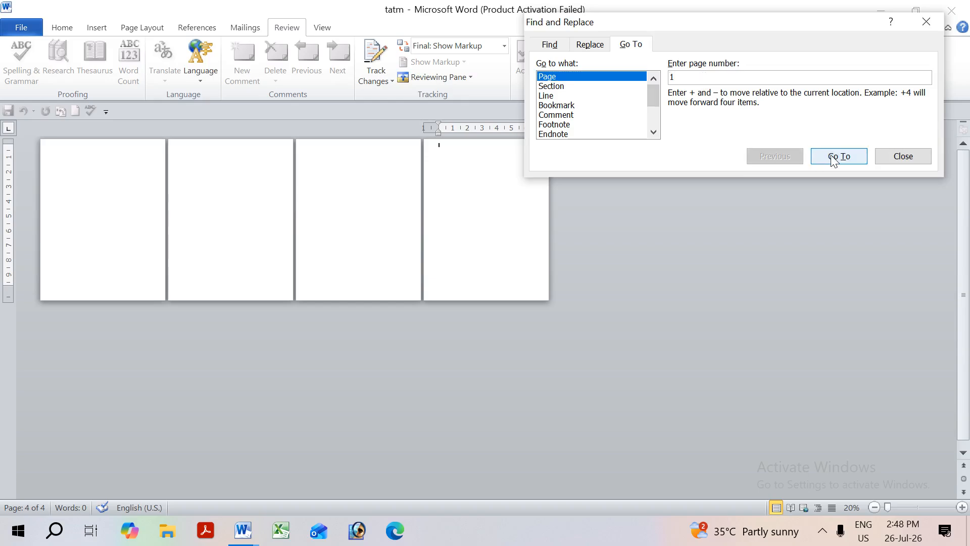
# Step: Jump to page 4 with Go To and close the dialog
pyautogui.press('BackSpace')
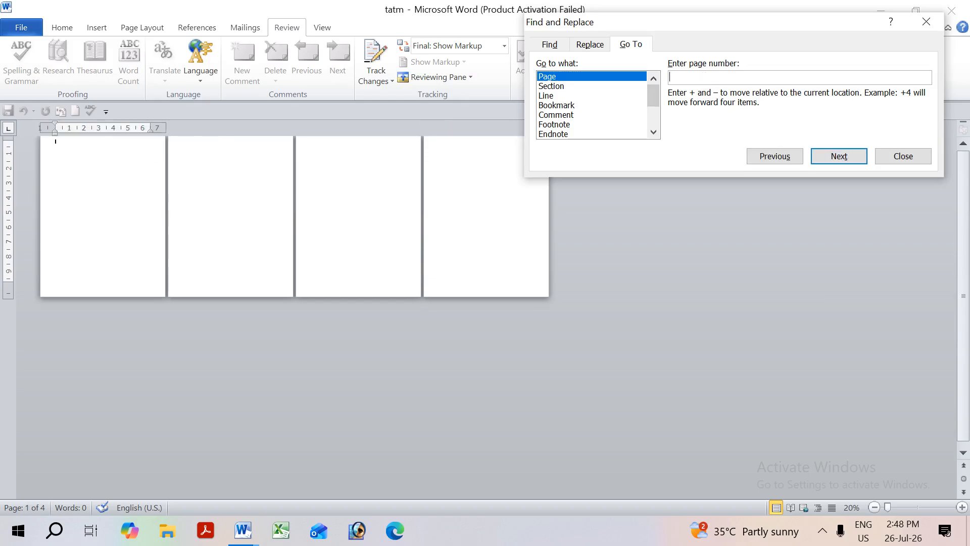
pyautogui.write('4')
pyautogui.click(824, 157)
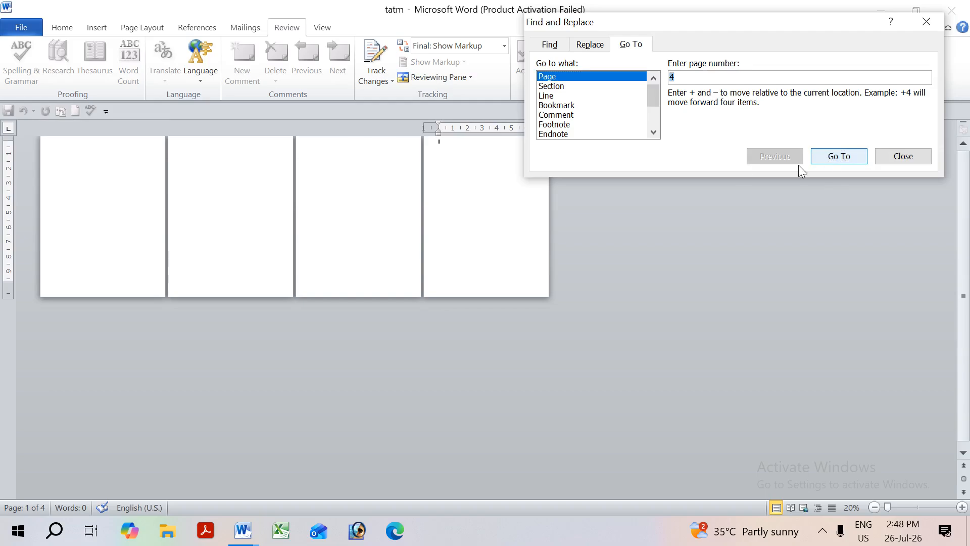
pyautogui.click(926, 22)
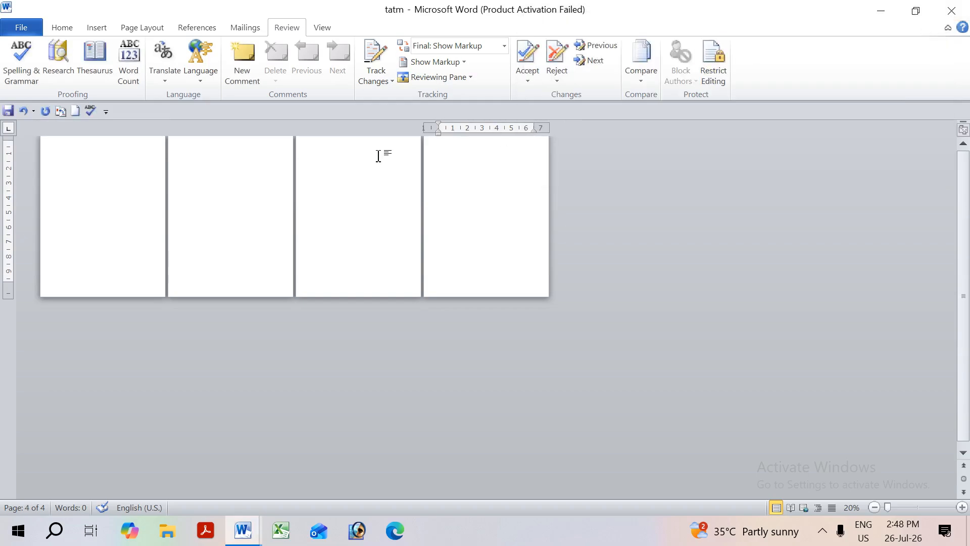
# Step: Delete the whole document content, including the extra blank pages
pyautogui.scroll(5, 344, 172)
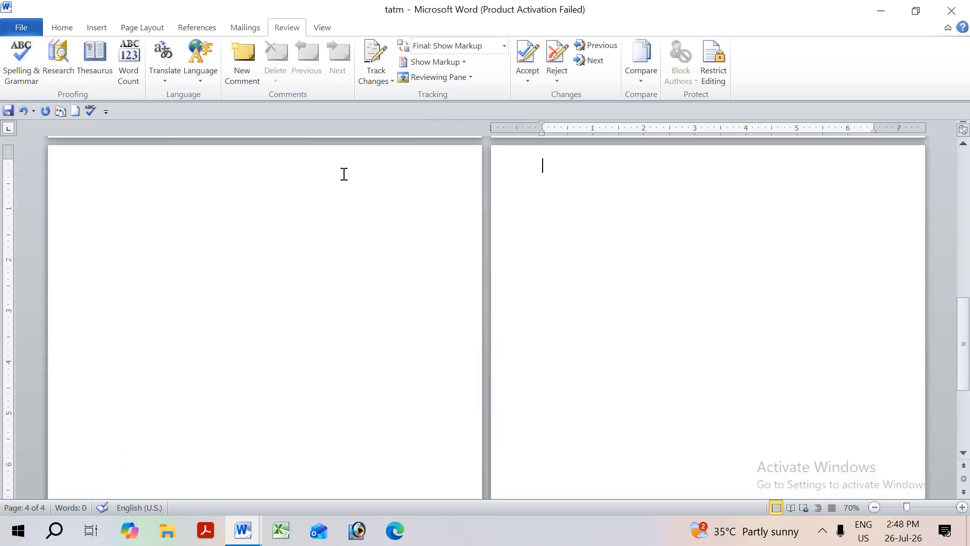
pyautogui.hotkey('ctrl', 'a')
pyautogui.press('Delete')
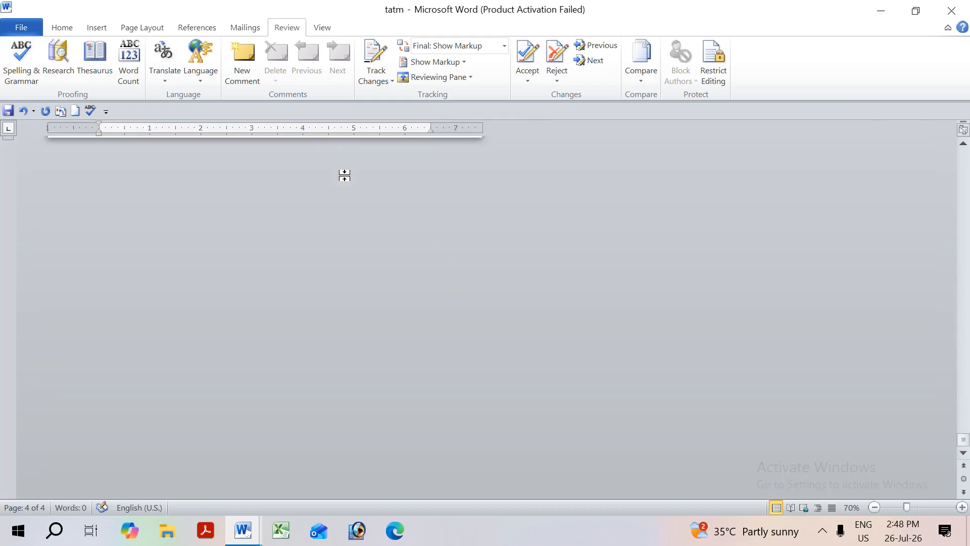
pyautogui.scroll(5, 342, 184)
pyautogui.scroll(5, 343, 150)
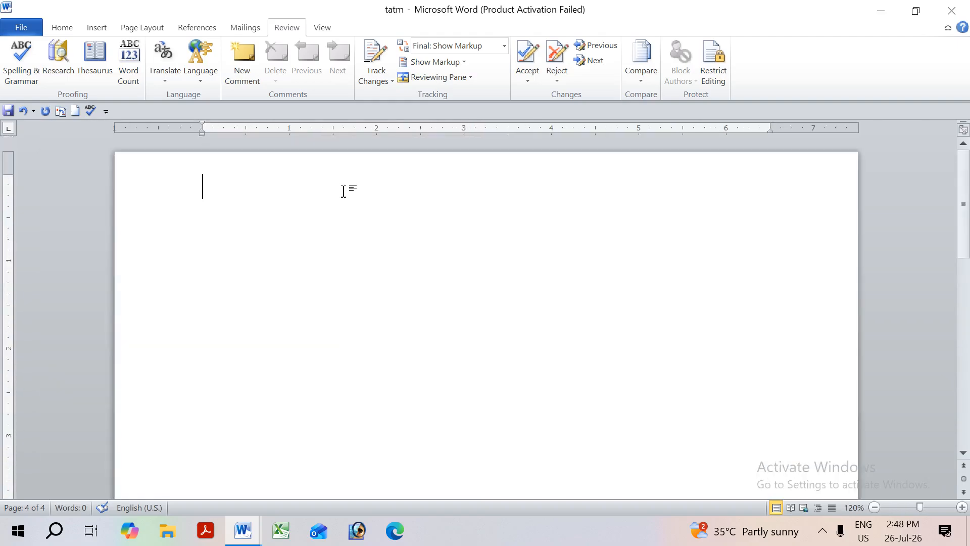
# Step: Enter the misspelled word "gril" in lowercase on the blank page
pyautogui.write('GRIL')
pyautogui.press('BackSpace')
pyautogui.press('BackSpace')
pyautogui.press('BackSpace')
pyautogui.press('BackSpace')
pyautogui.write('gril')
# Step: Run the spelling and grammar check and replace "gril" with the suggestion "girl"
pyautogui.press('F7')
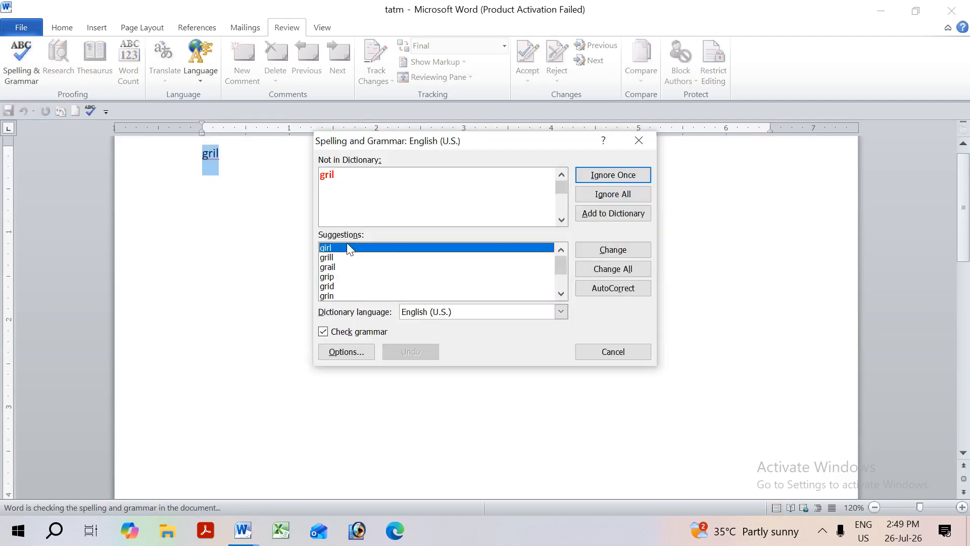
pyautogui.doubleClick(347, 247)
pyautogui.click(631, 252)
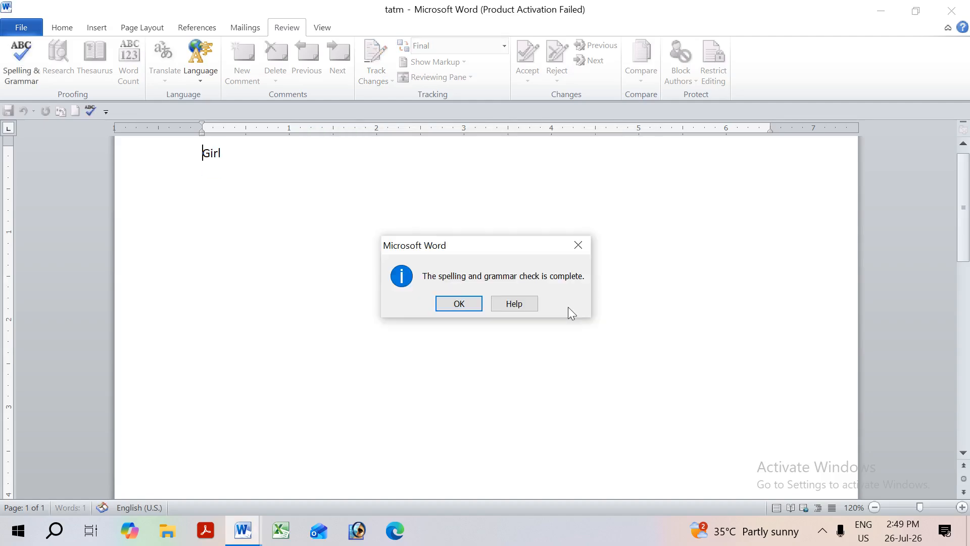
pyautogui.click(457, 301)
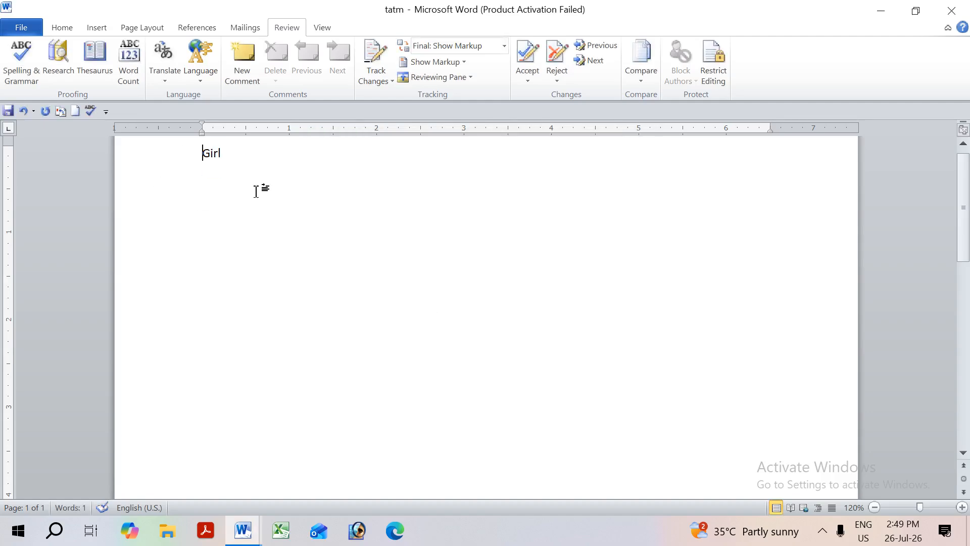
# Step: Check the shortcut for moving paragraphs in the notes and clear the text of the sample document
pyautogui.hotkey('alt', 'Tab')
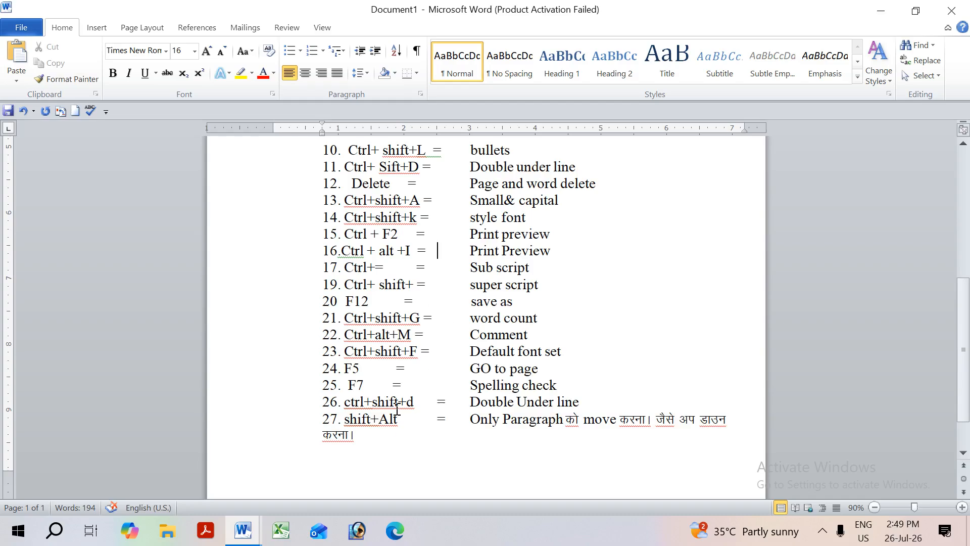
pyautogui.click(358, 422)
pyautogui.hotkey('alt', 'Tab')
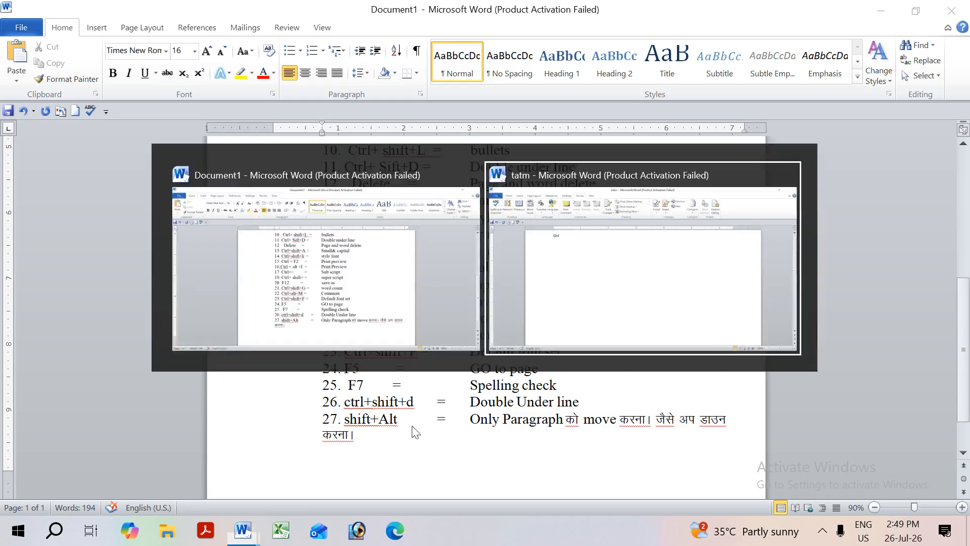
pyautogui.hotkey('ctrl', 'a')
pyautogui.press('Delete')
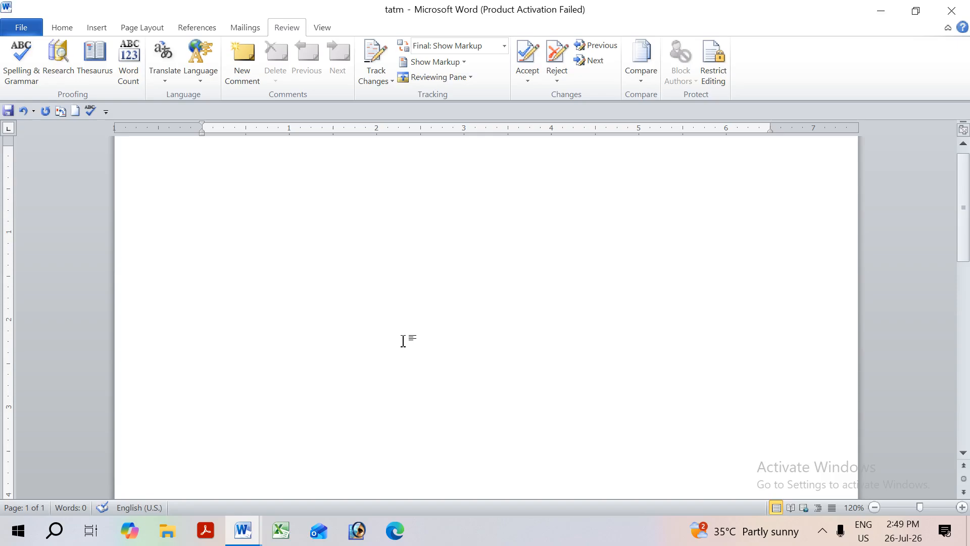
# Step: Enter four first names in the sample document, each as its own paragraph
pyautogui.write('Ram')
pyautogui.press('Return')
pyautogui.write('Shyam')
pyautogui.press('Return')
pyautogui.write('dinesh')
pyautogui.press('Return')
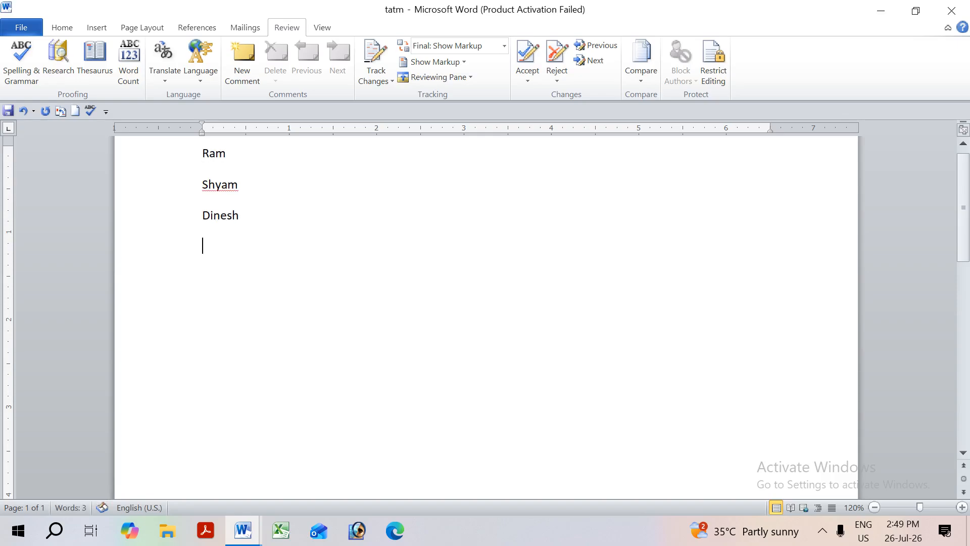
pyautogui.write('mahesh')
# Step: Move the first name's paragraph down three places to the end of the list
pyautogui.click(217, 152)
pyautogui.hotkey('alt', 'shift', 'Down')
pyautogui.hotkey('alt', 'shift', 'Down')
pyautogui.hotkey('alt', 'shift', 'Down')
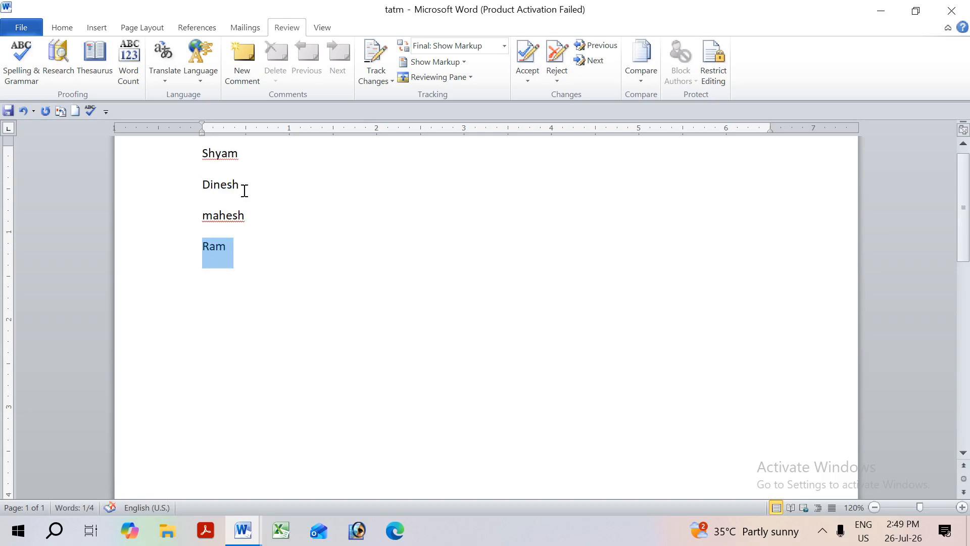
# Step: Move the paragraph now heading the name list down through the list and back up to the first place, repeatedly
pyautogui.press('Up')
pyautogui.press('Up')
pyautogui.press('Up')
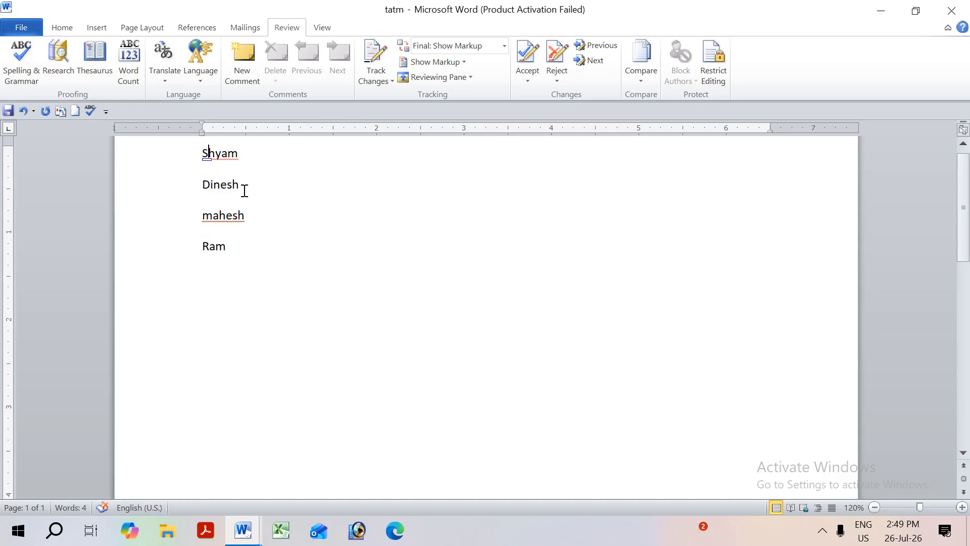
pyautogui.hotkey('alt', 'shift', 'Down')
pyautogui.hotkey('alt', 'shift', 'Down')
pyautogui.hotkey('alt', 'shift', 'Down')
pyautogui.hotkey('alt', 'shift', 'Up')
pyautogui.hotkey('alt', 'shift', 'Up')
pyautogui.hotkey('alt', 'shift', 'Up')
pyautogui.hotkey('alt', 'shift', 'Down')
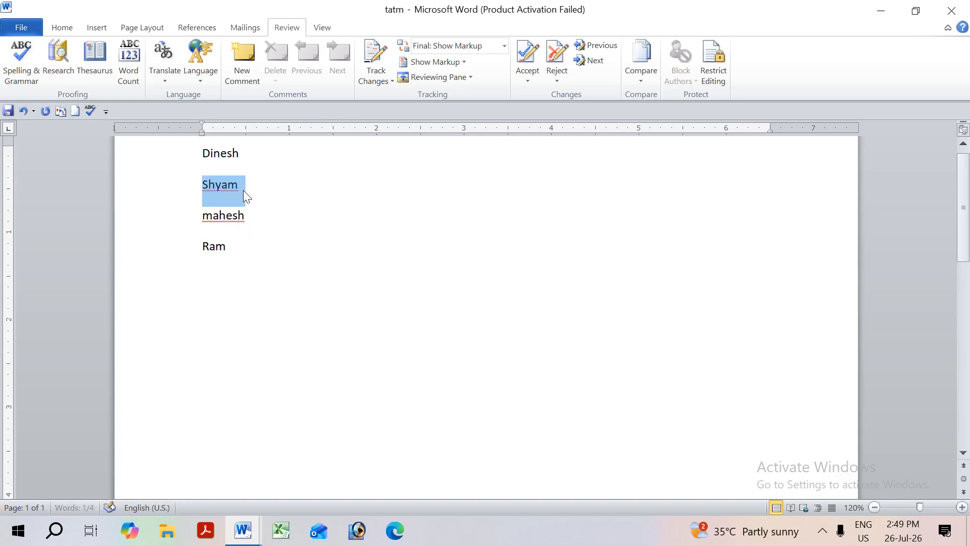
pyautogui.hotkey('alt', 'shift', 'Down')
pyautogui.hotkey('alt', 'shift', 'Down')
pyautogui.hotkey('alt', 'shift', 'Up')
pyautogui.hotkey('alt', 'shift', 'Up')
pyautogui.hotkey('alt', 'shift', 'Up')
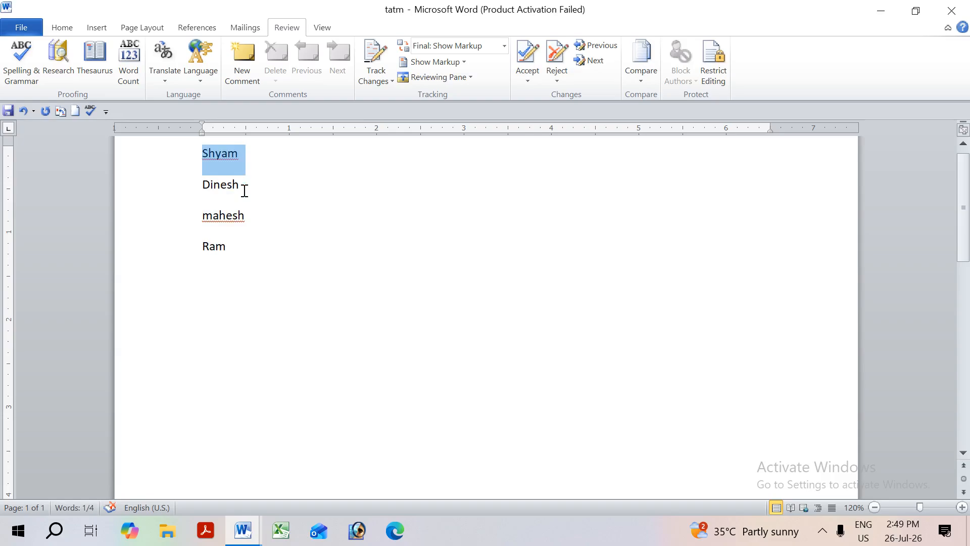
# Step: Delete the whole list of names from the sample document
pyautogui.hotkey('ctrl', 'a')
pyautogui.press('Delete')
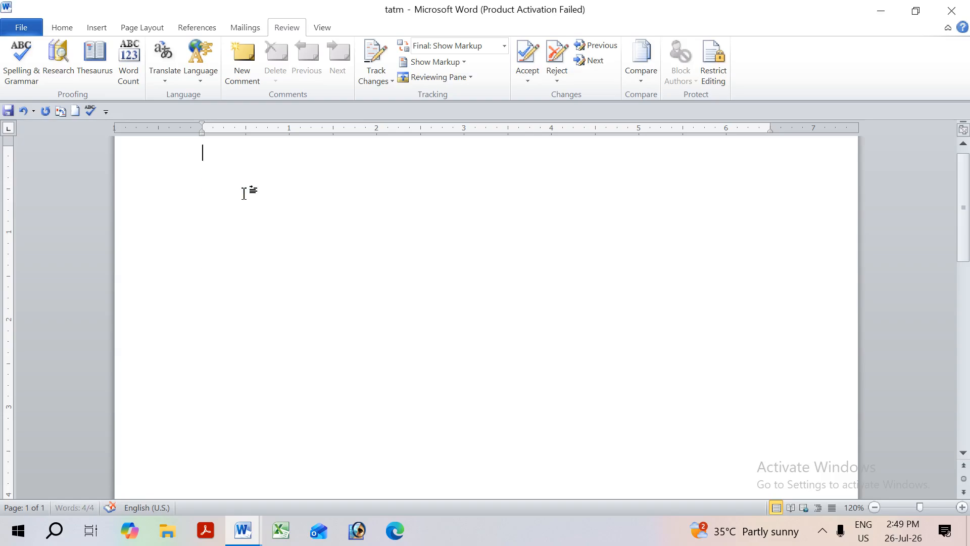
# Step: Generate three paragraphs of random sample text in the empty document with =rand()
pyautogui.write('=rand()')
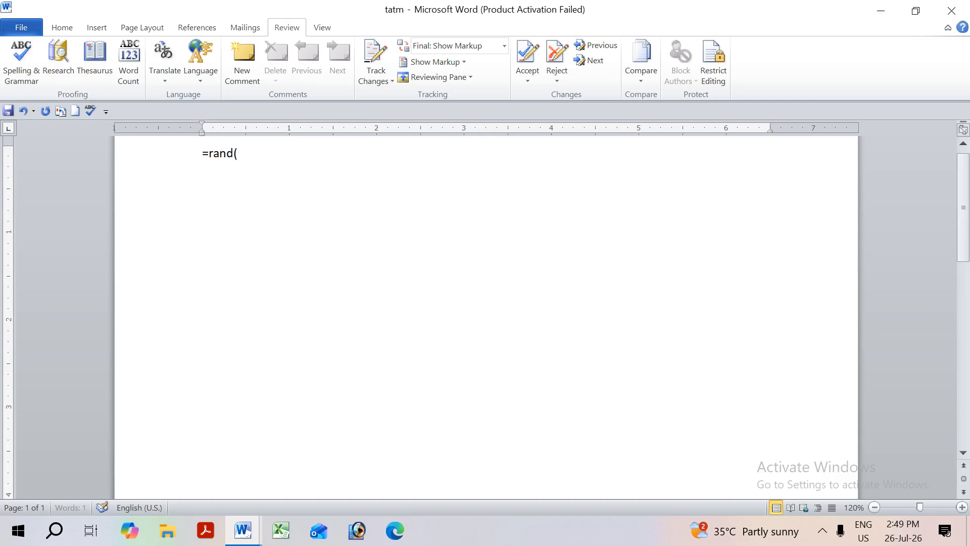
pyautogui.press('Return')
# Step: Apply words-only underlining, leaving the spaces plain, to all the sample text and remove that underline again
pyautogui.hotkey('ctrl', 'a')
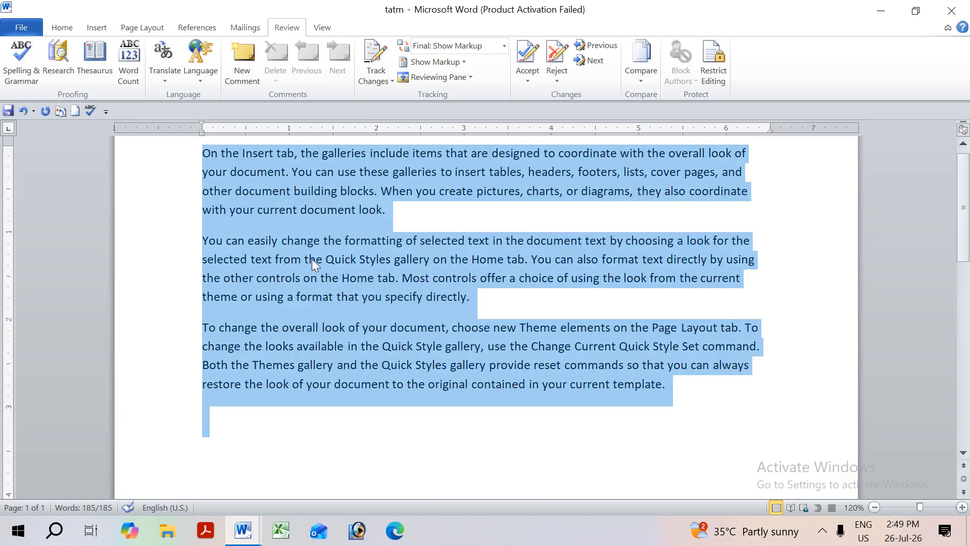
pyautogui.scroll(2, 312, 261)
pyautogui.scroll(5, 313, 266)
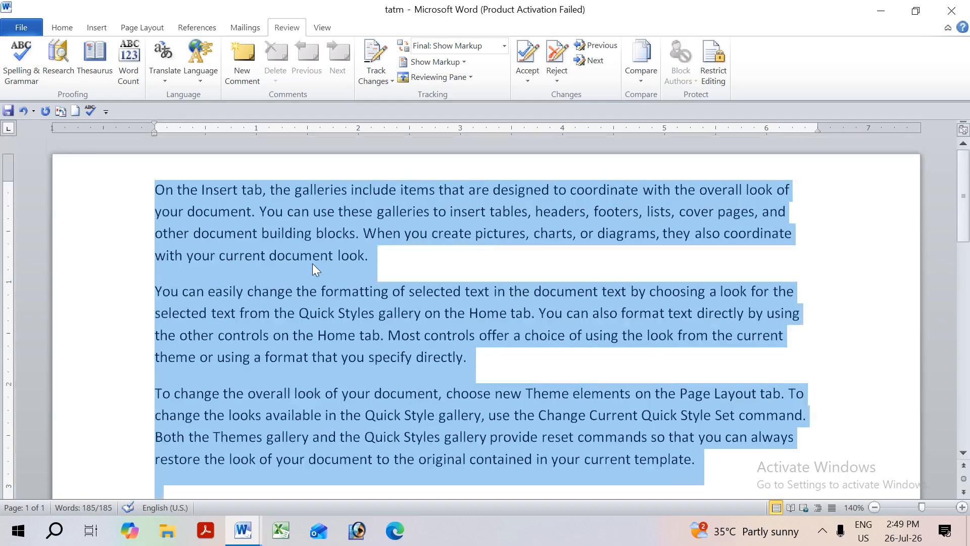
pyautogui.hotkey('ctrl', 'shift', 'w')
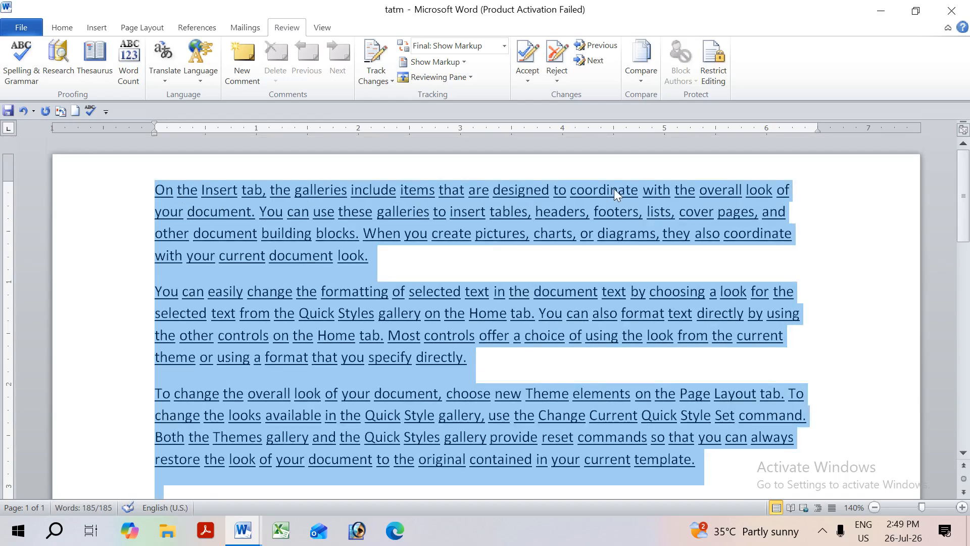
pyautogui.scroll(6, 471, 275)
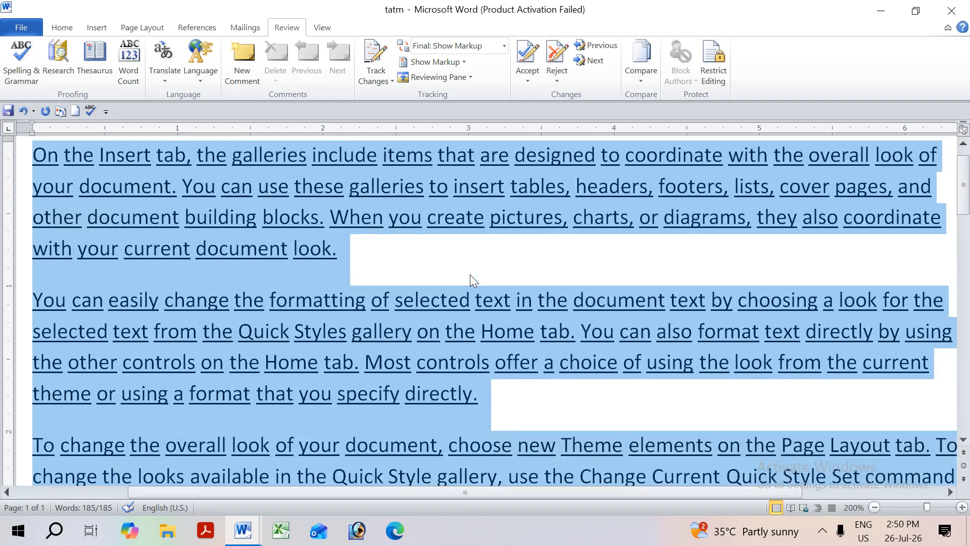
pyautogui.hotkey('ctrl', 'shift', 'w')
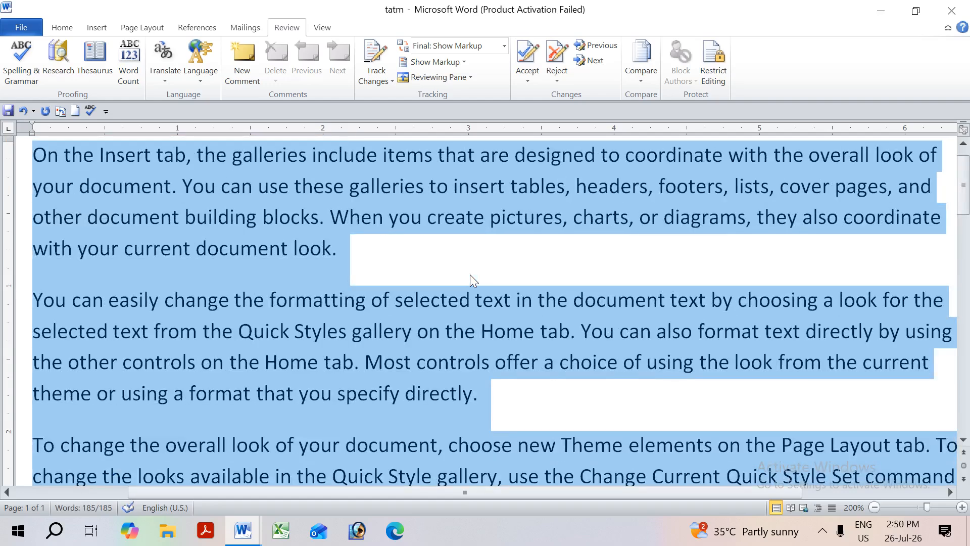